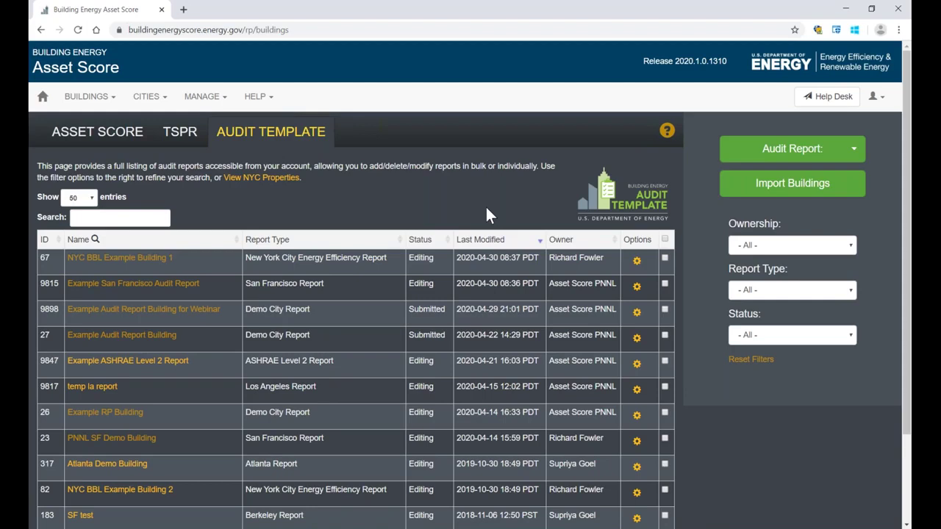
Filter the audit report list to Submitted status and reset the filters.
click(774, 295)
click(774, 295)
click(752, 336)
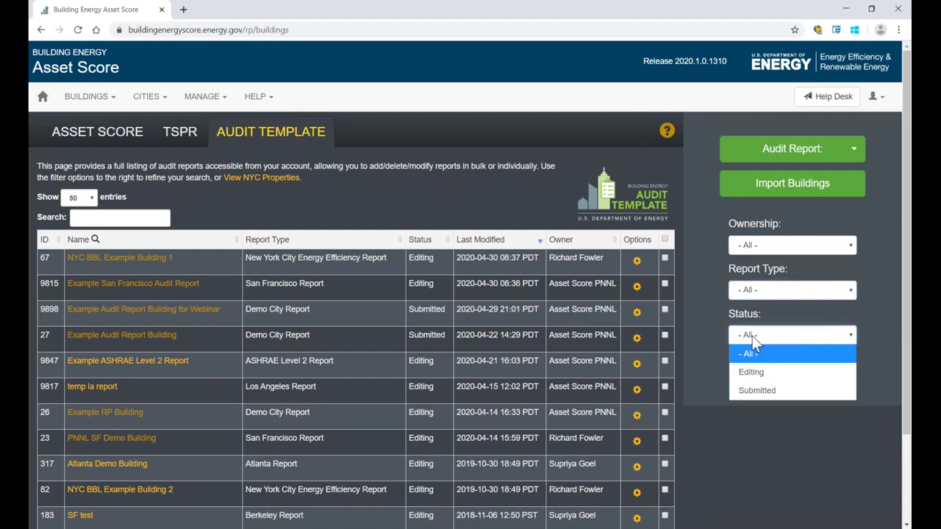
click(748, 391)
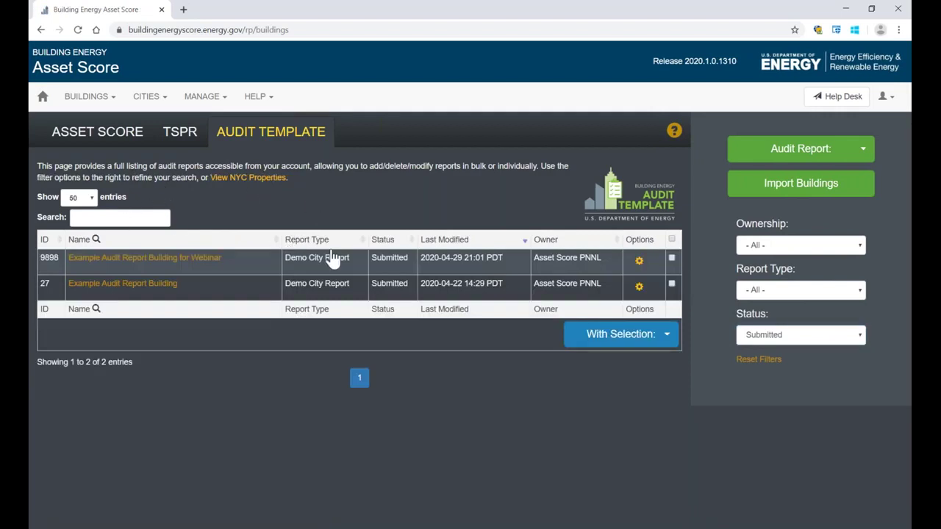
click(747, 365)
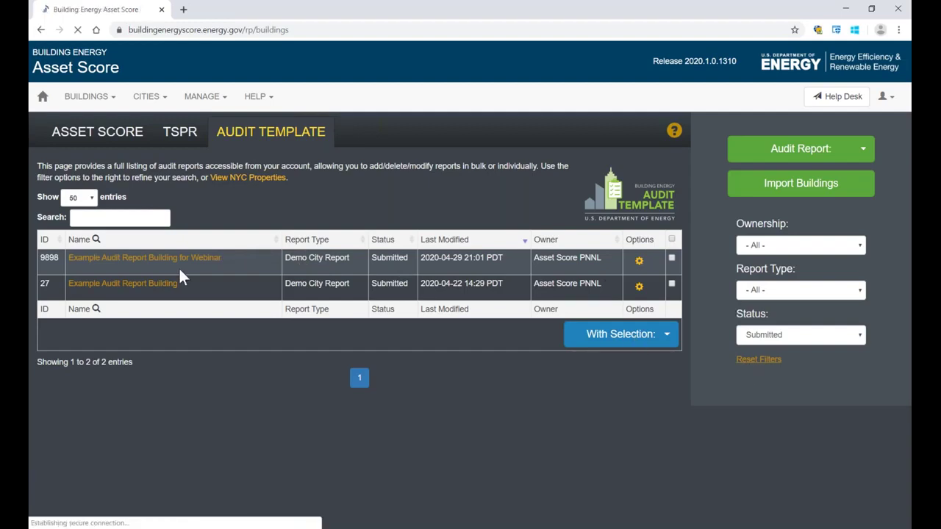
Search the audit report list for "example" and clear the search text.
click(139, 218)
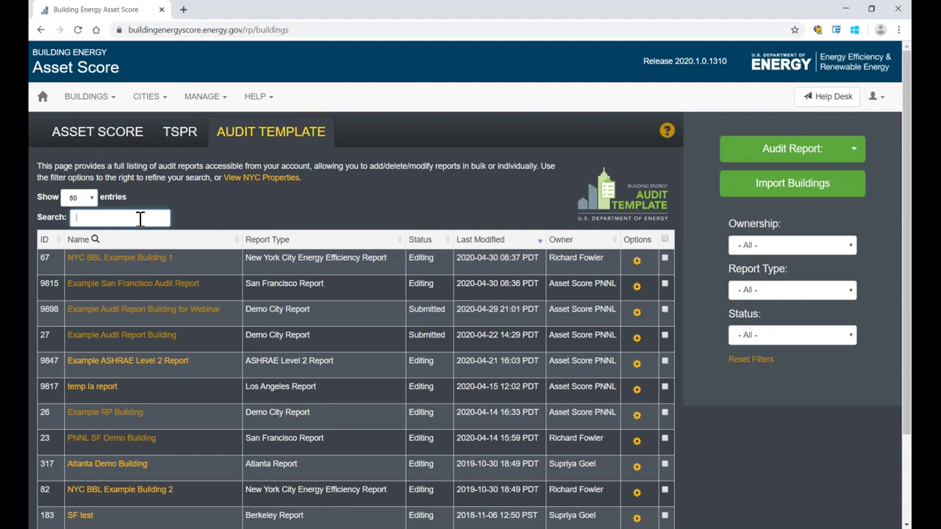
text(example)
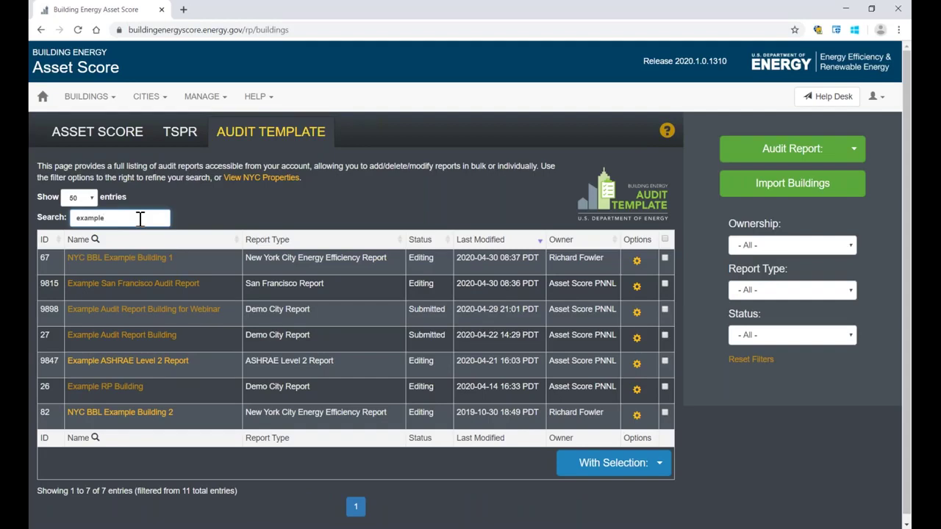
drag(139, 219, 71, 218)
key(BackSpace)
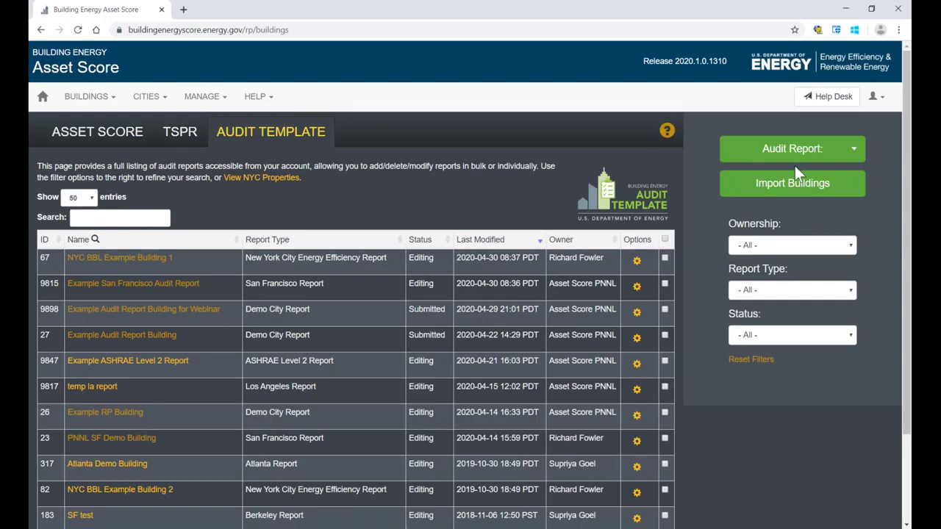
Start a new Other City audit report named "building x" with the report type Demo City Report.
click(852, 152)
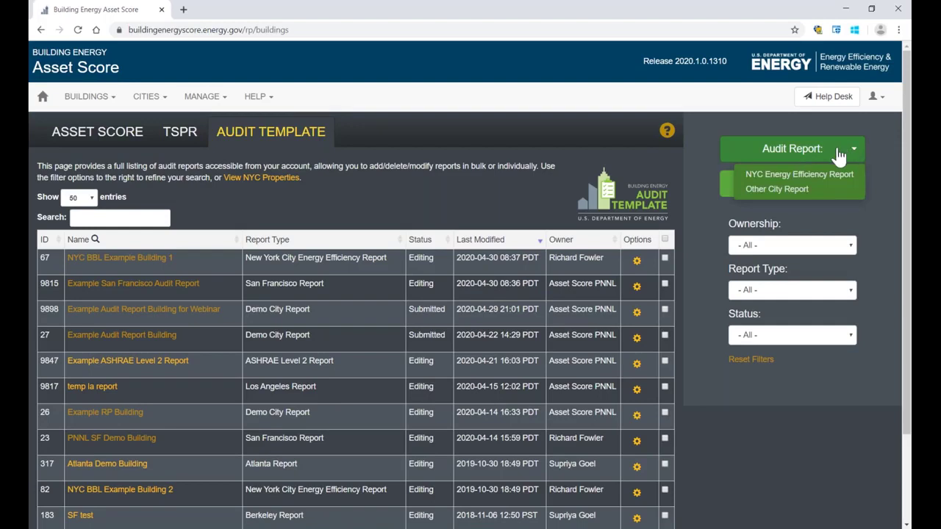
click(776, 190)
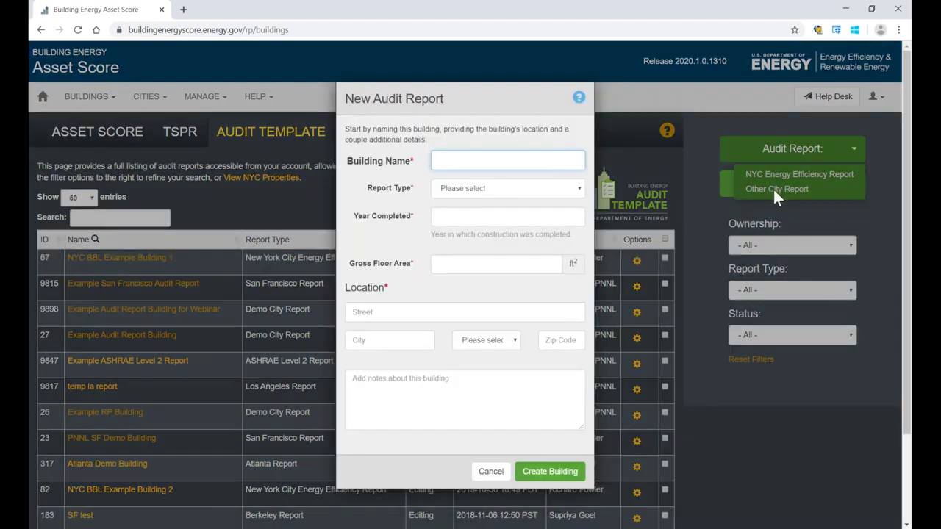
click(567, 188)
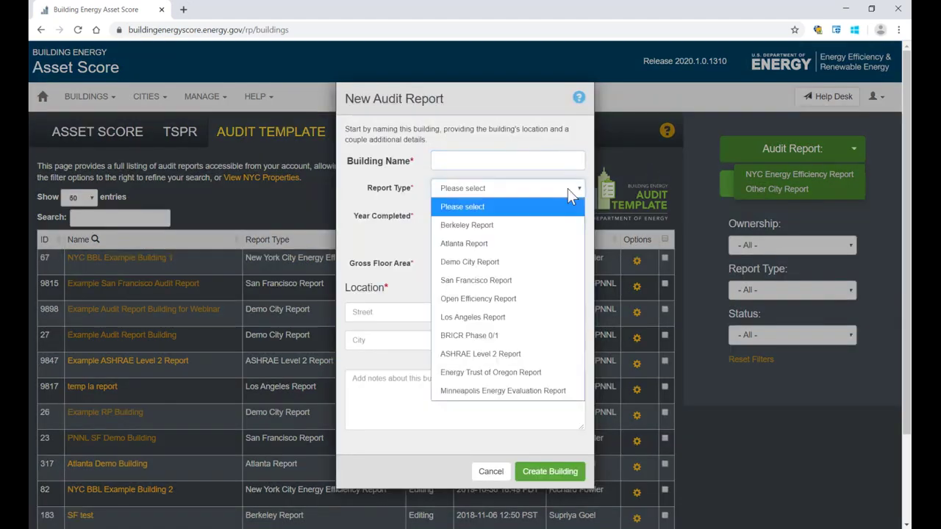
click(474, 261)
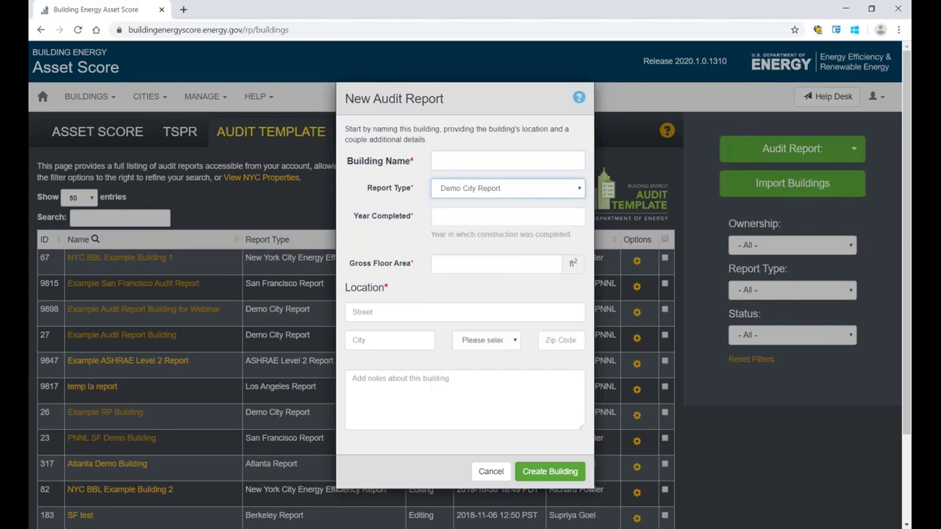
click(488, 155)
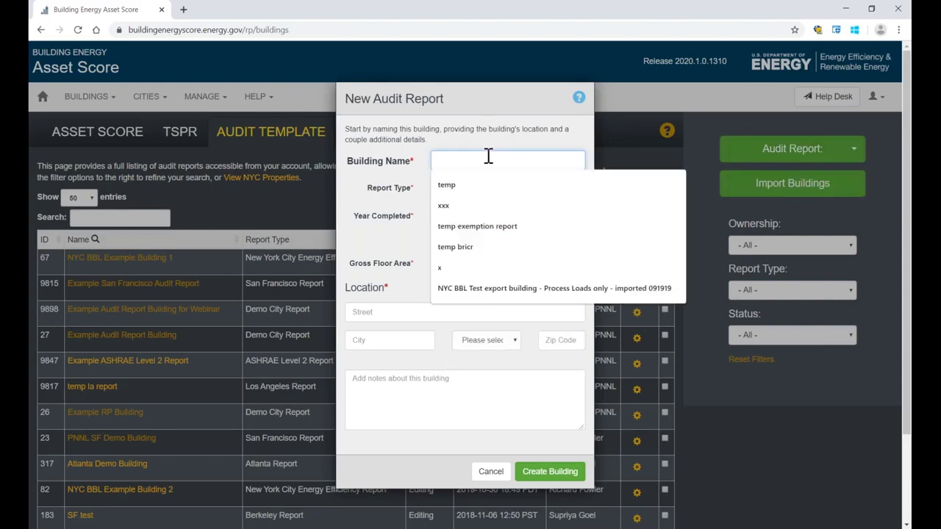
text(buil)
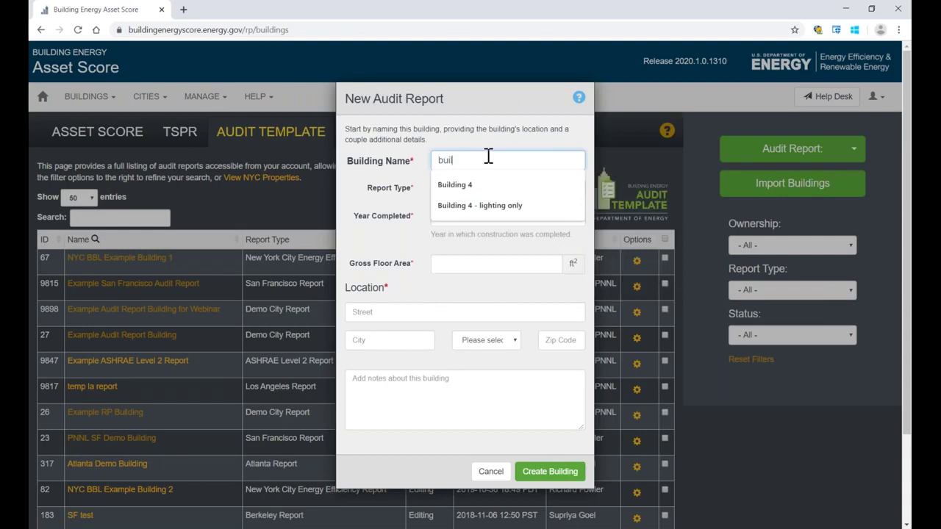
text(ding x)
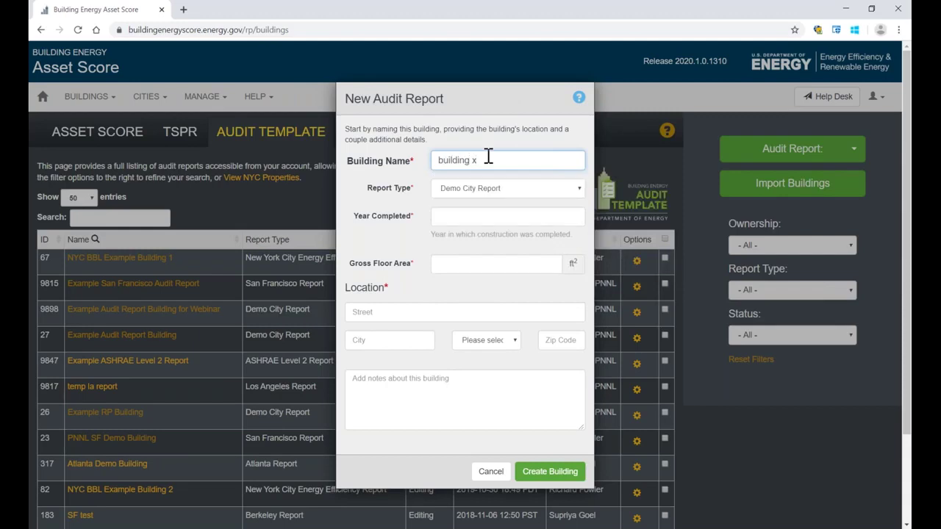
Set the year completed to 2000 and gross floor area to 20000 ft², and fill in the location with the saved Any Street address.
click(477, 218)
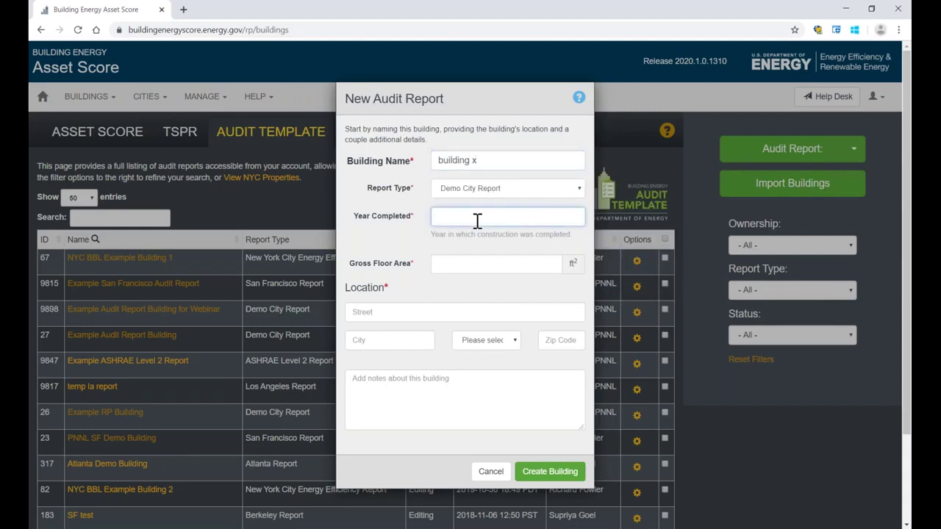
text(2000)
key(Tab)
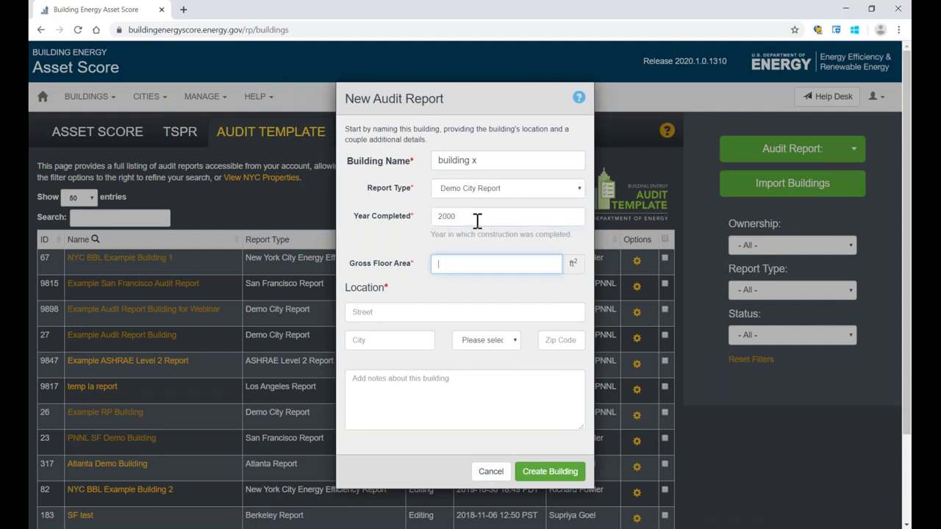
text(20000)
click(423, 340)
text(caco)
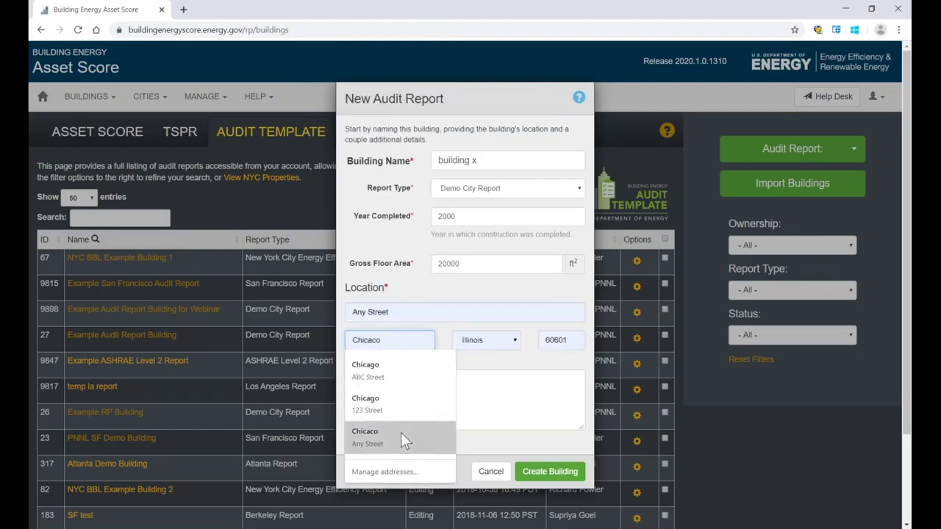
click(402, 436)
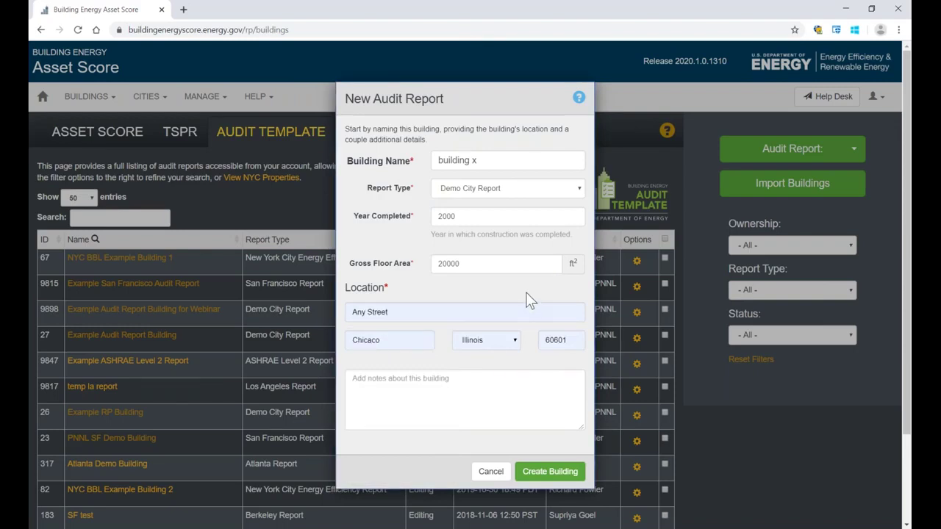
Clear the year completed, re-enter it as 2000, and create the building.
click(391, 220)
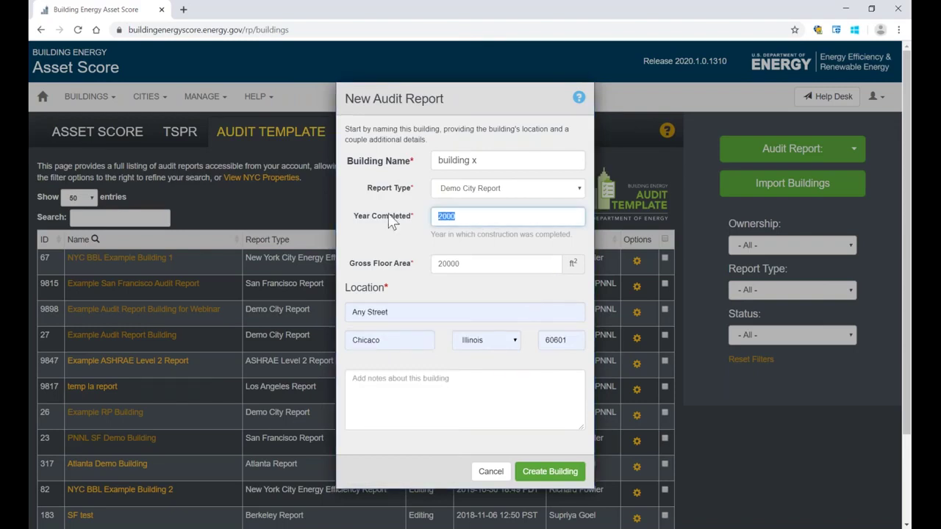
key(BackSpace)
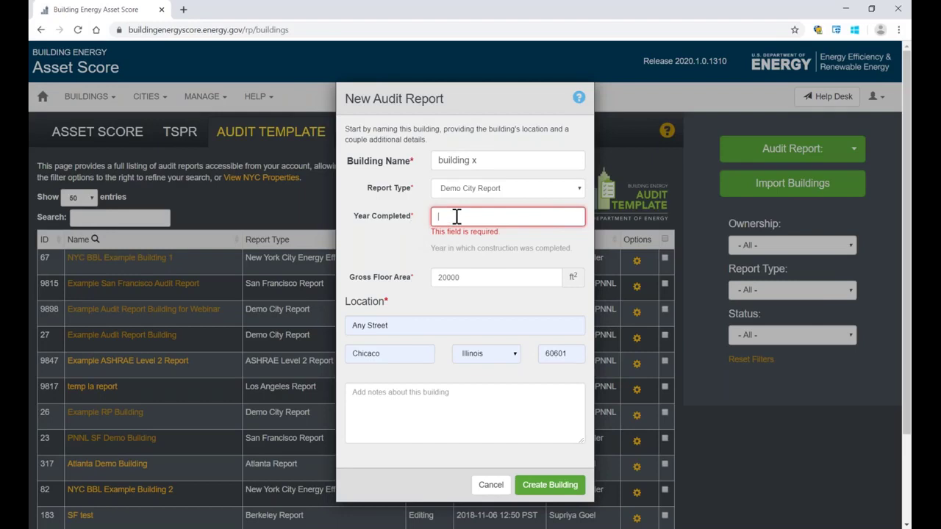
text(2000)
click(421, 228)
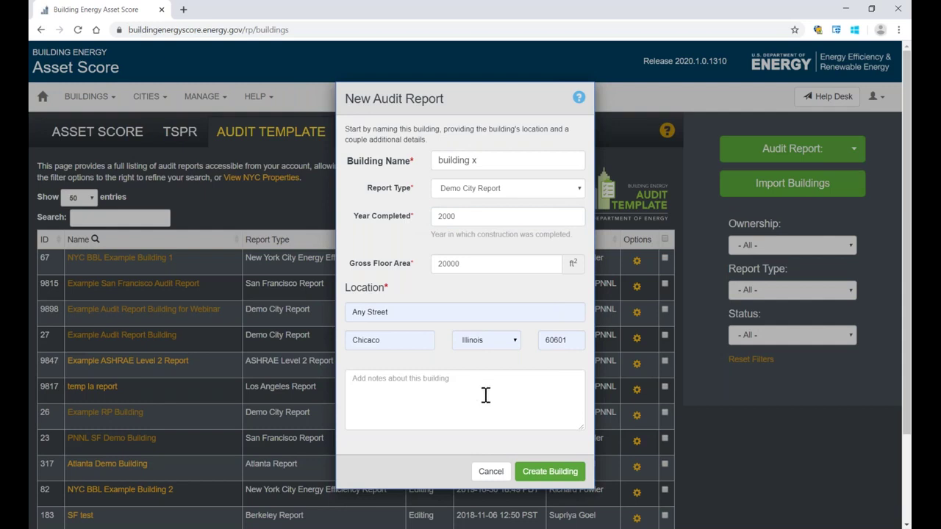
click(547, 472)
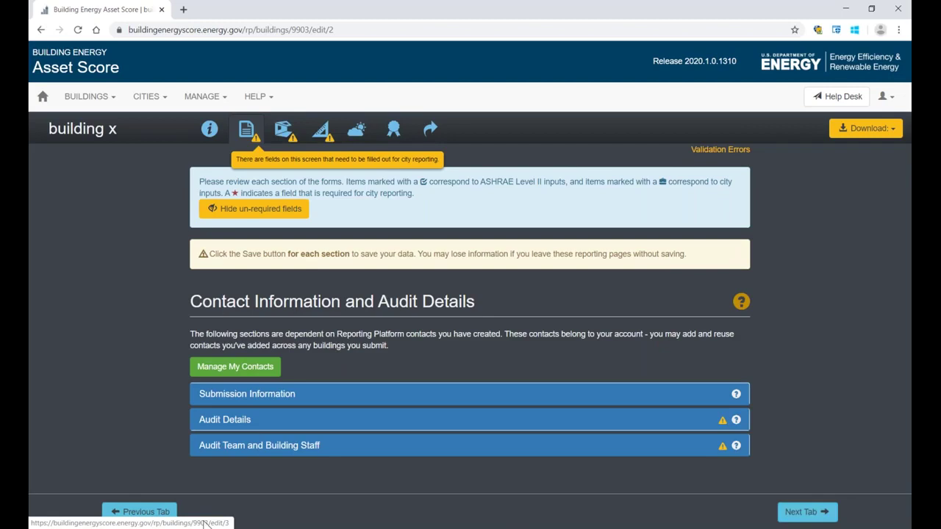
Return to the building information, rename the building to "building y", and save it before continuing to the contact and audit details.
click(149, 515)
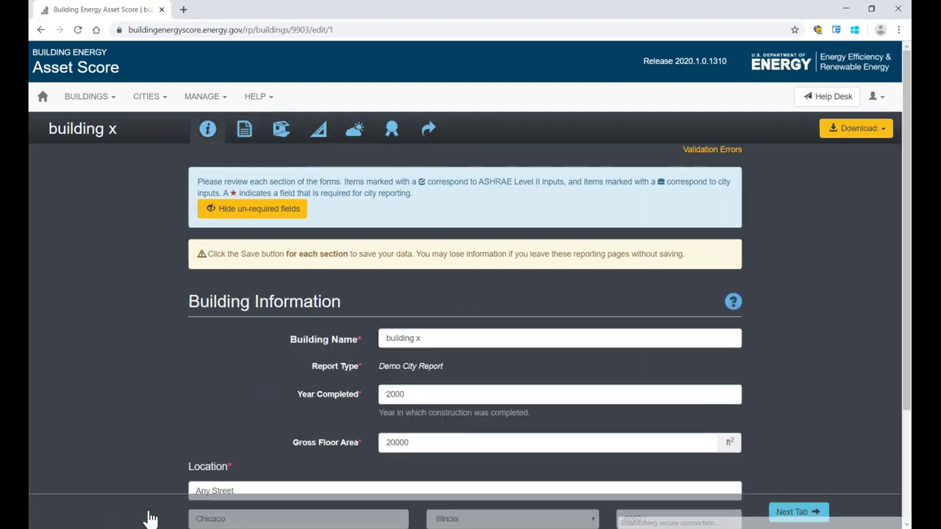
scroll(162, 311, down, 2)
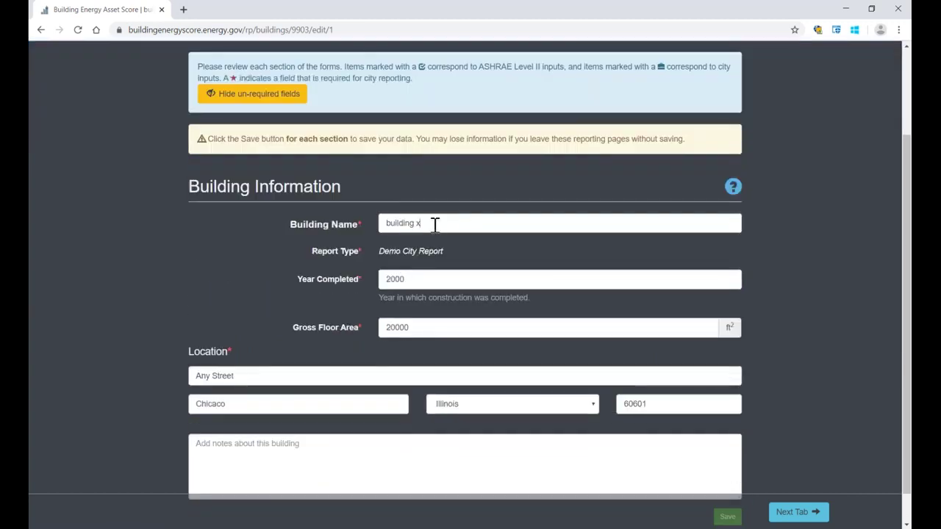
key(BackSpace)
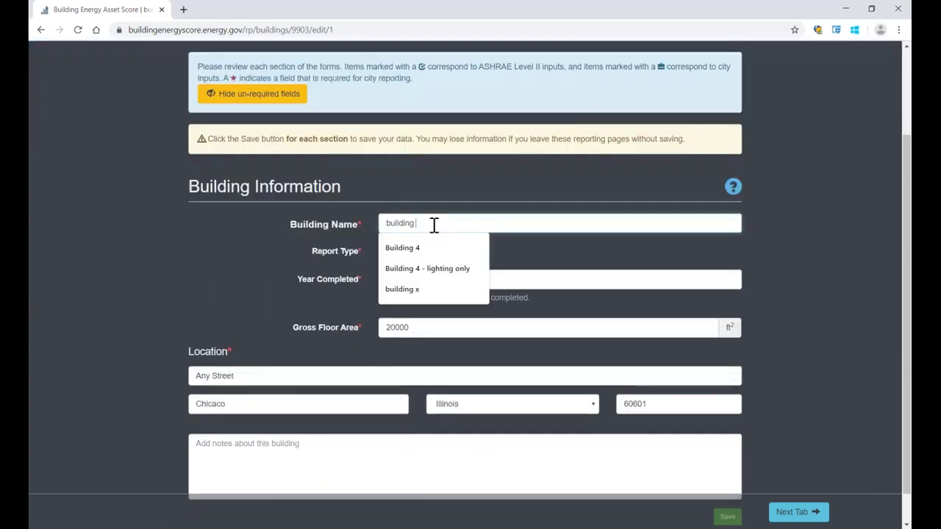
text(y)
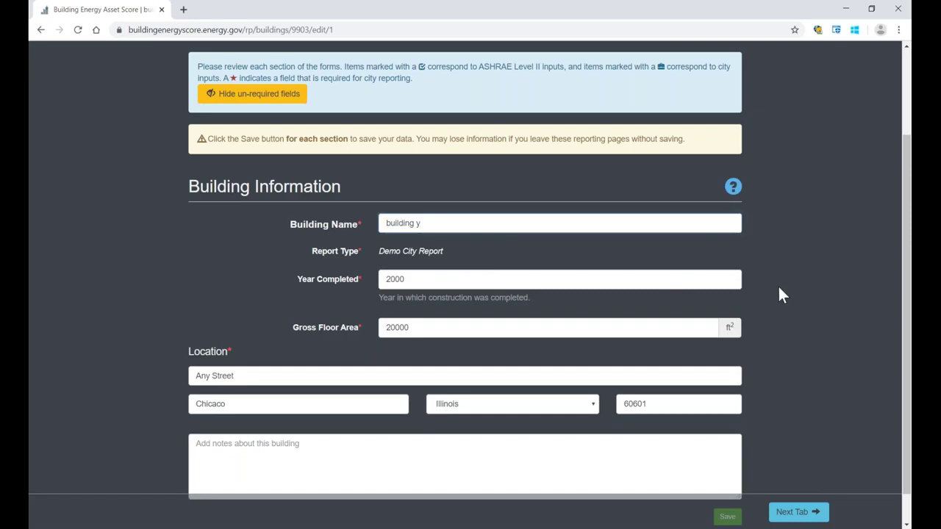
scroll(783, 294, down, 1)
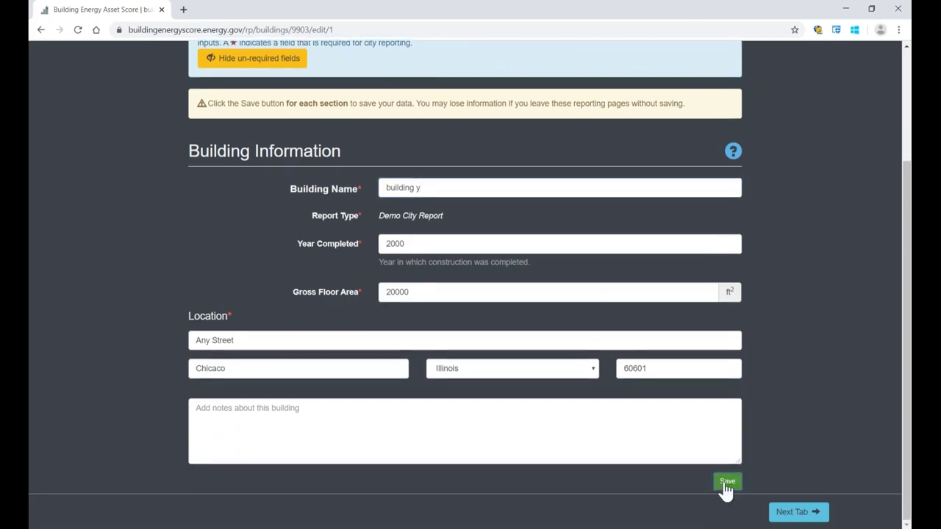
click(777, 514)
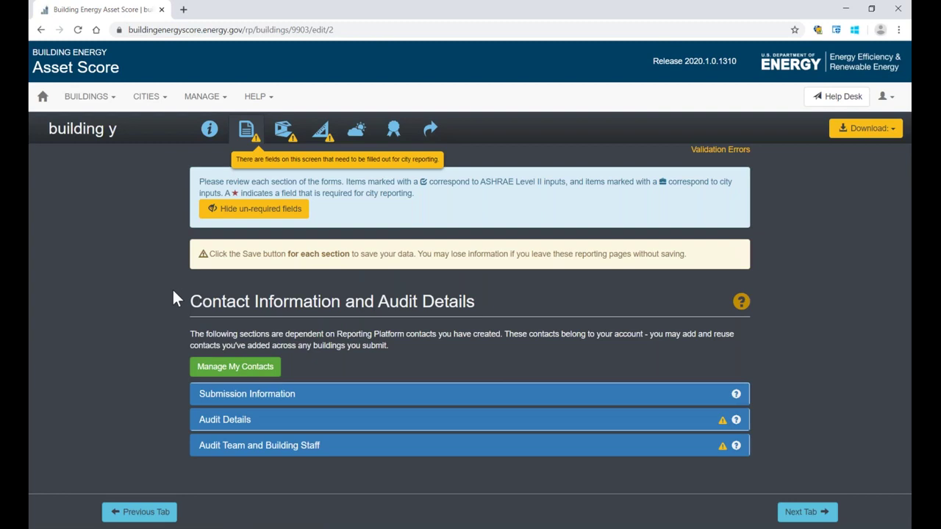
Expand the Audit Details section and hide the un-required fields.
drag(178, 301, 484, 300)
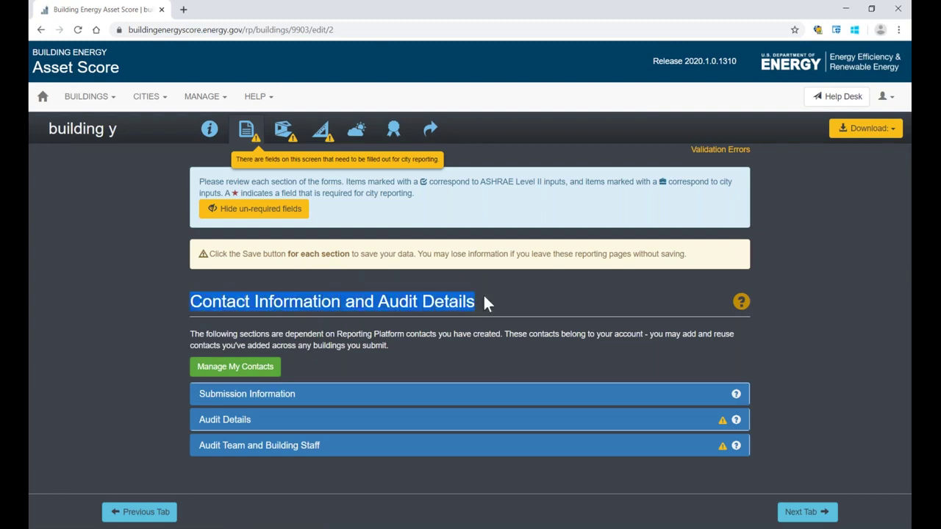
click(485, 299)
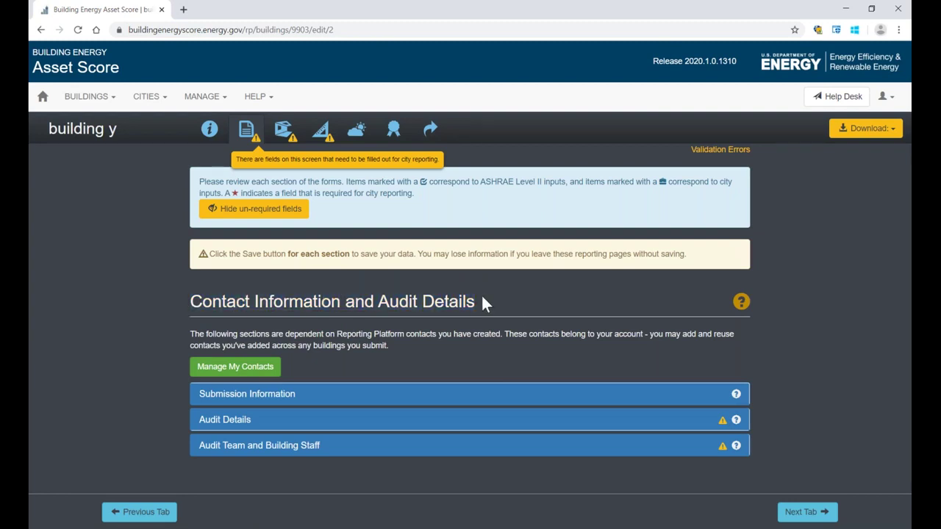
click(229, 422)
scroll(133, 316, down, 3)
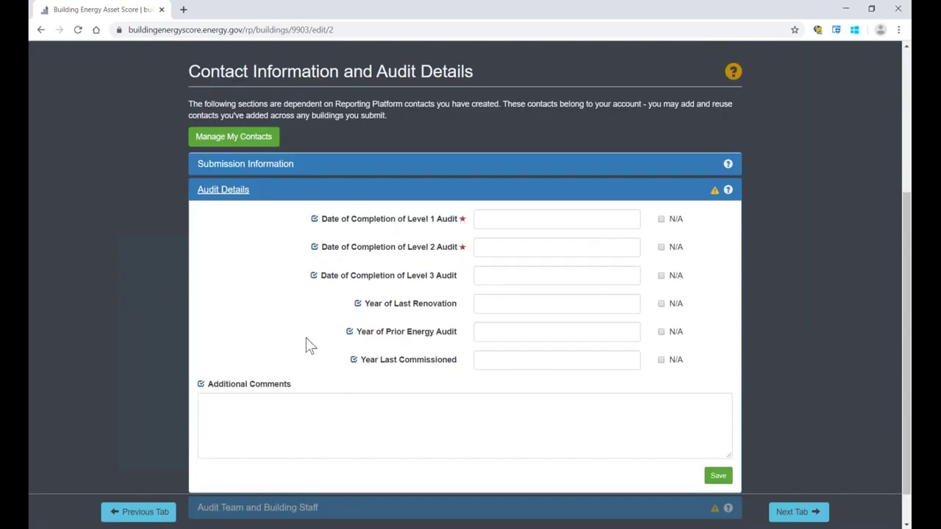
scroll(272, 315, up, 1)
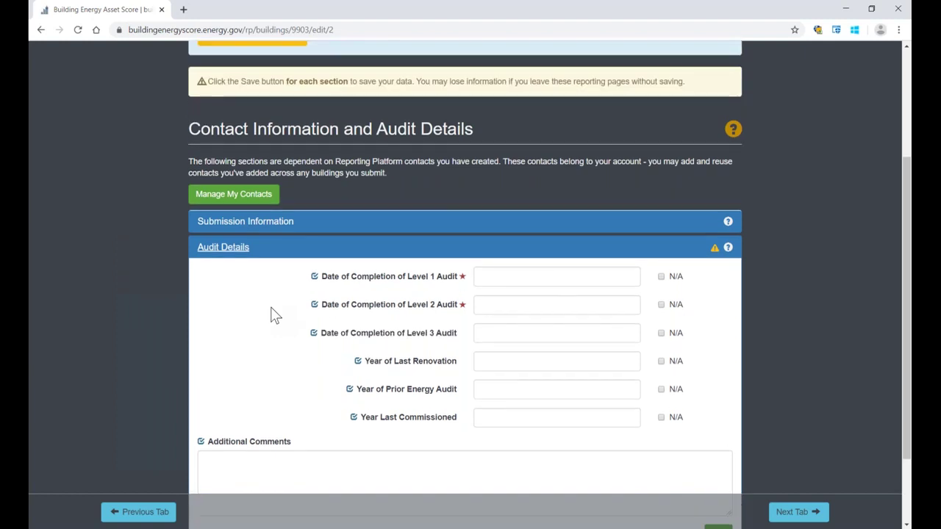
scroll(272, 315, up, 2)
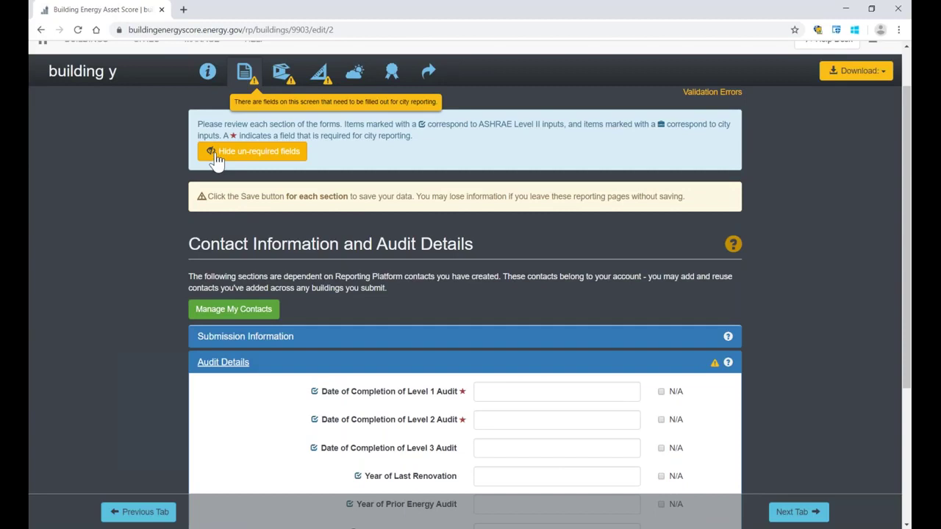
click(217, 157)
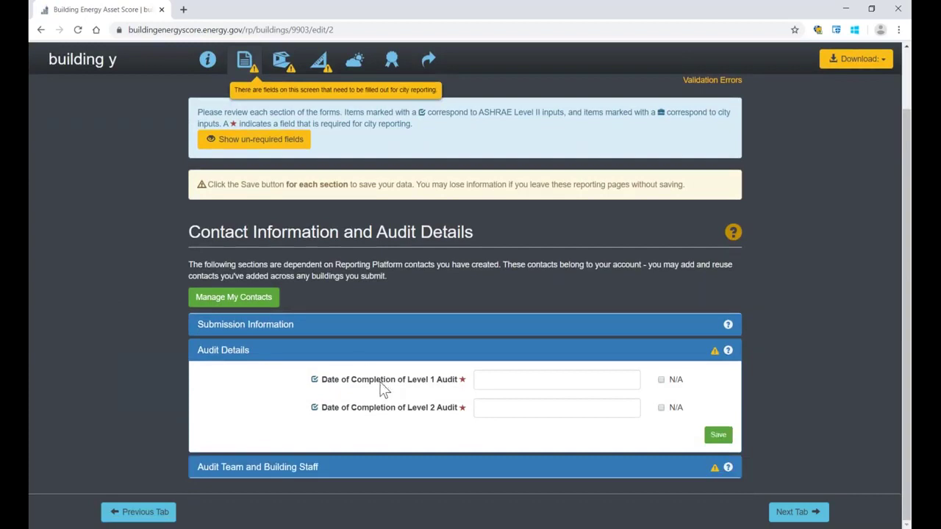
Set the completion date of the Level 1 audit to 2020-04-01.
click(491, 379)
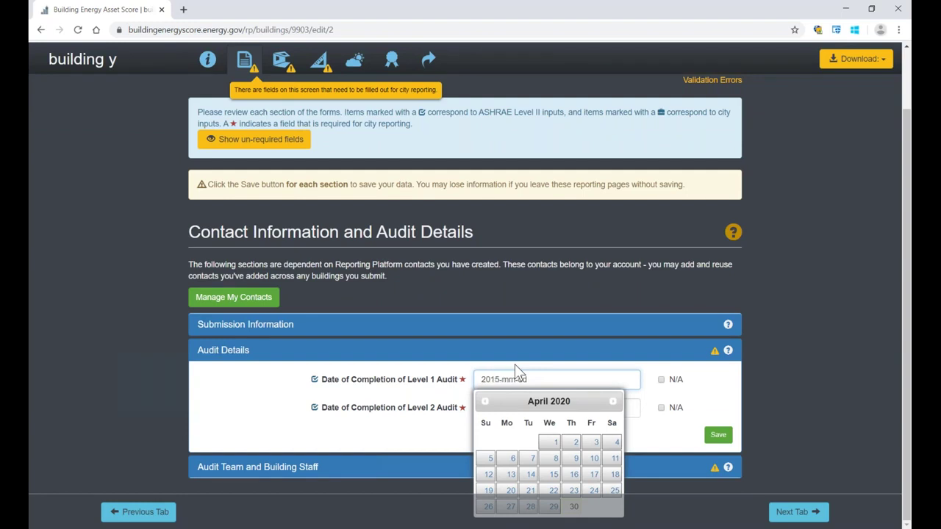
click(514, 364)
click(514, 380)
text(2015)
click(553, 442)
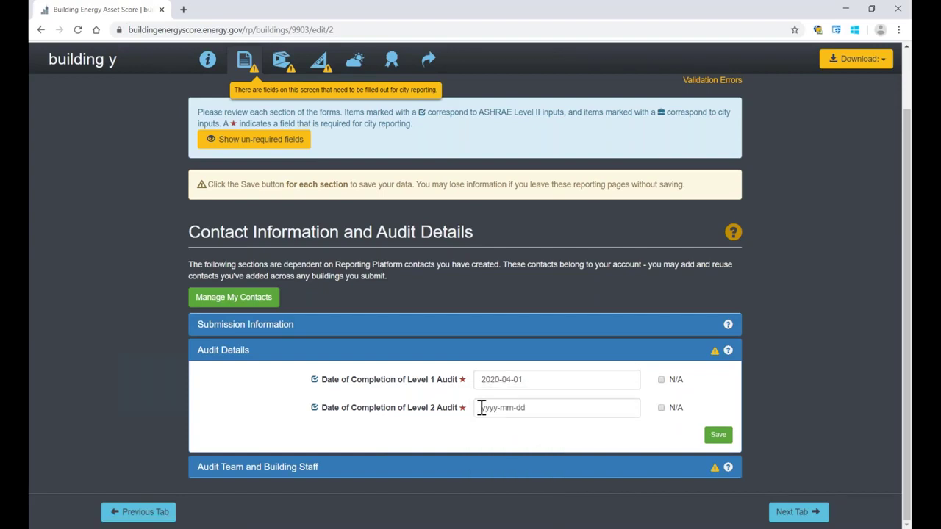
Expand the Audit Team and Building Staff section and examine its Auditor and Building Owner entries.
drag(489, 379, 498, 379)
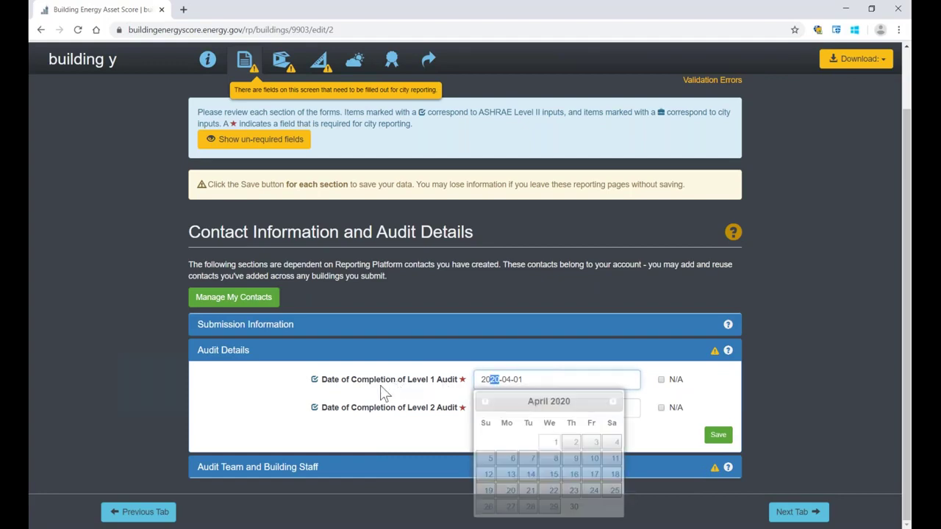
click(216, 389)
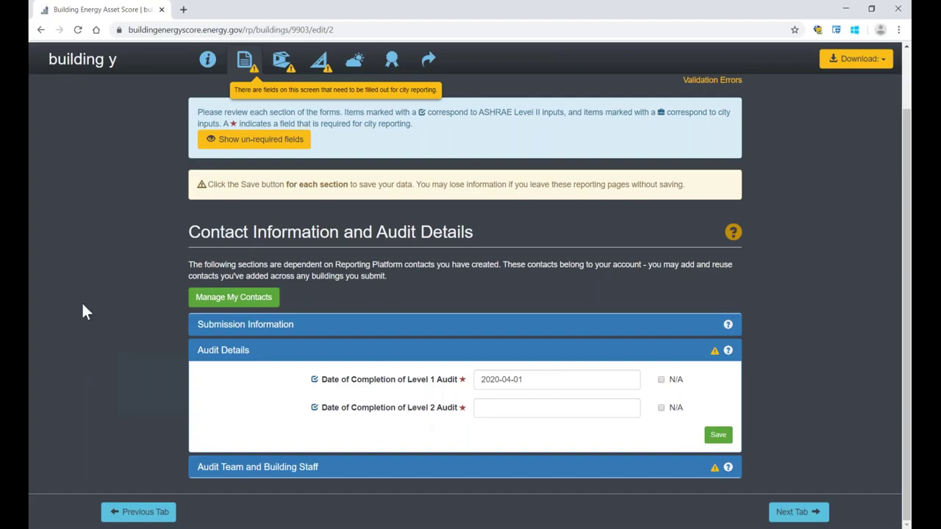
click(208, 474)
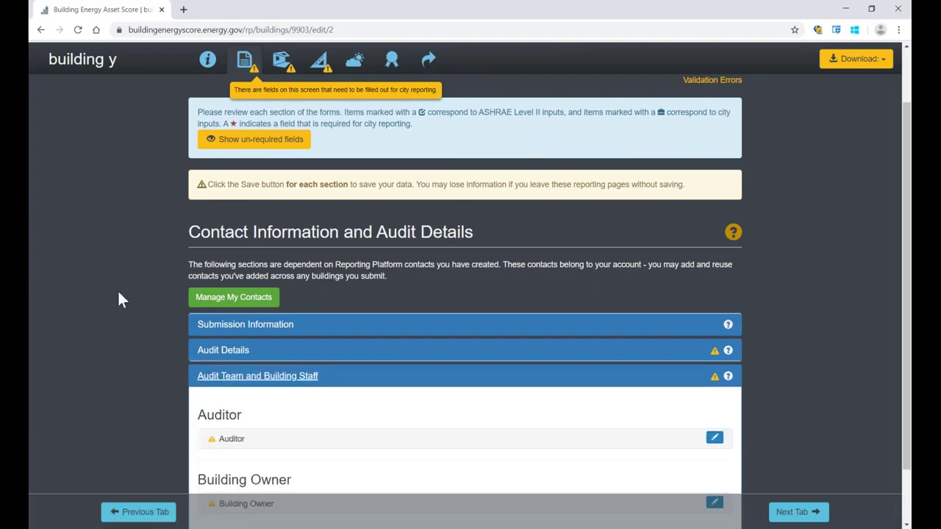
scroll(114, 286, down, 1)
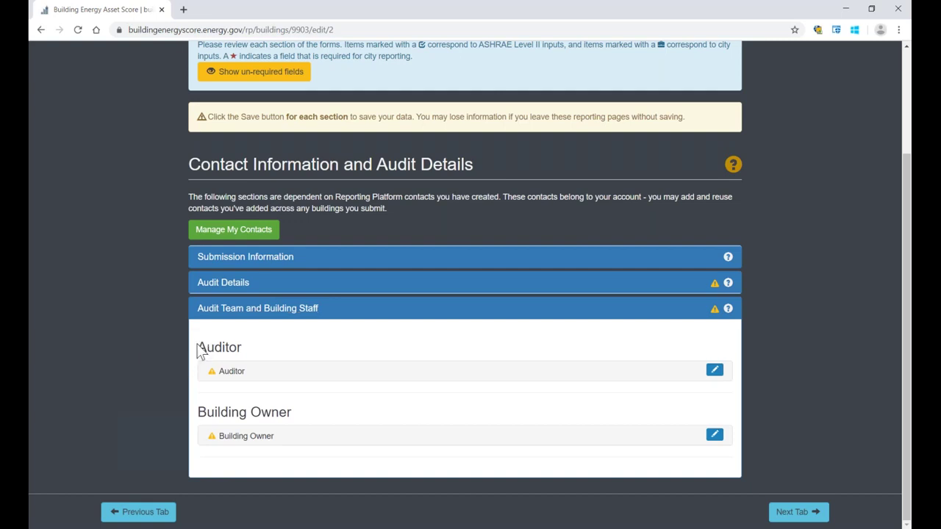
drag(198, 345, 246, 355)
drag(200, 413, 293, 418)
click(154, 332)
Open the account's audit template contacts, review the example auditor's contact details, and close them without making changes.
click(216, 234)
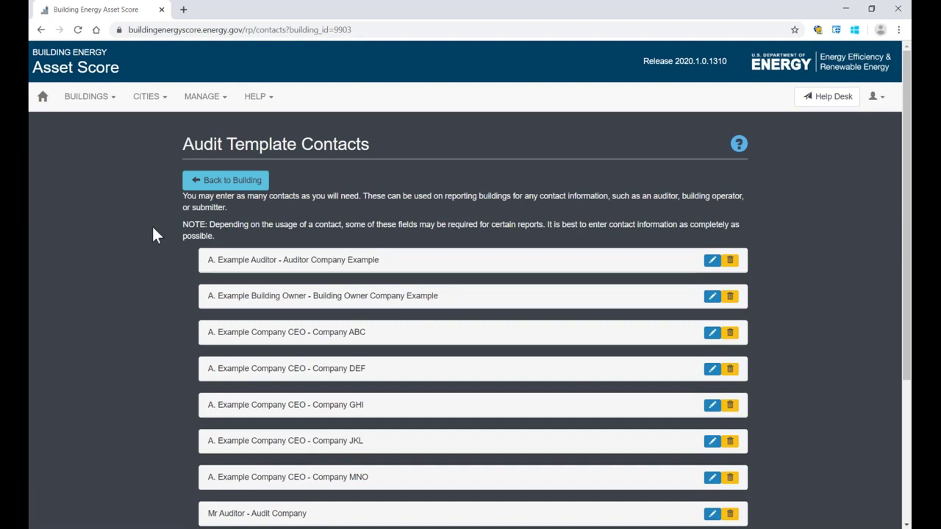
click(712, 260)
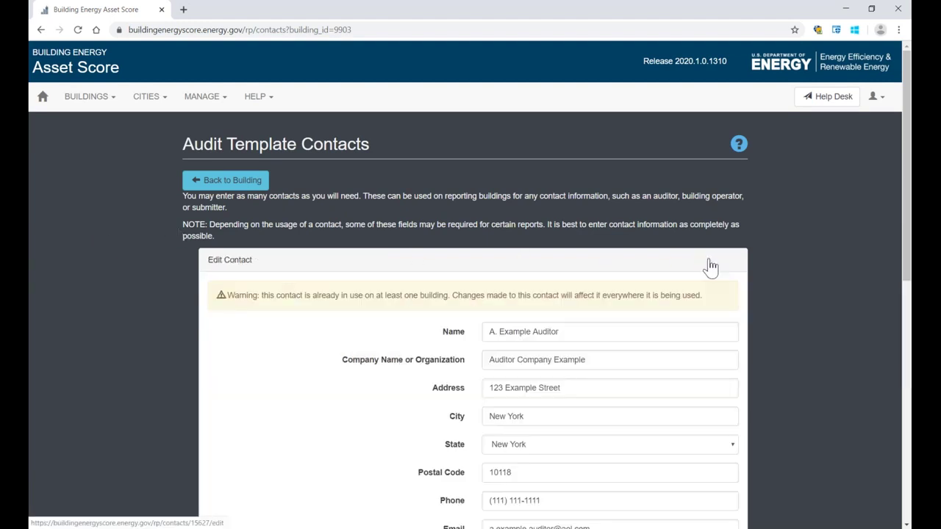
scroll(702, 260, down, 2)
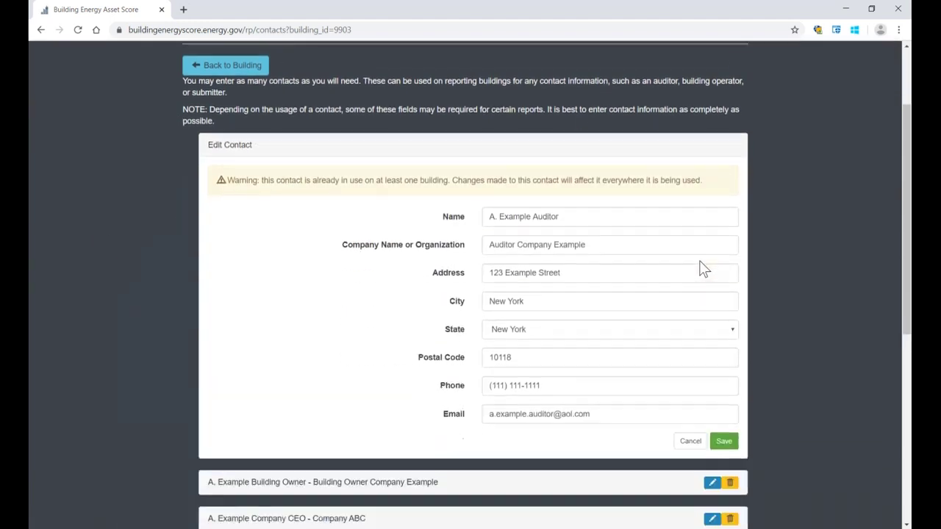
click(689, 445)
scroll(768, 301, up, 2)
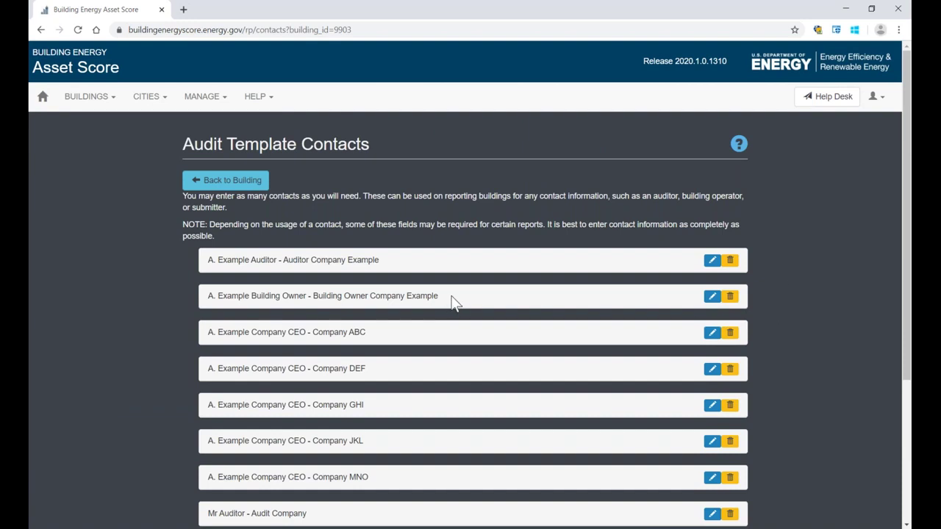
Return to the building, assign the example auditor as the Auditor contact, and save the entry.
click(220, 187)
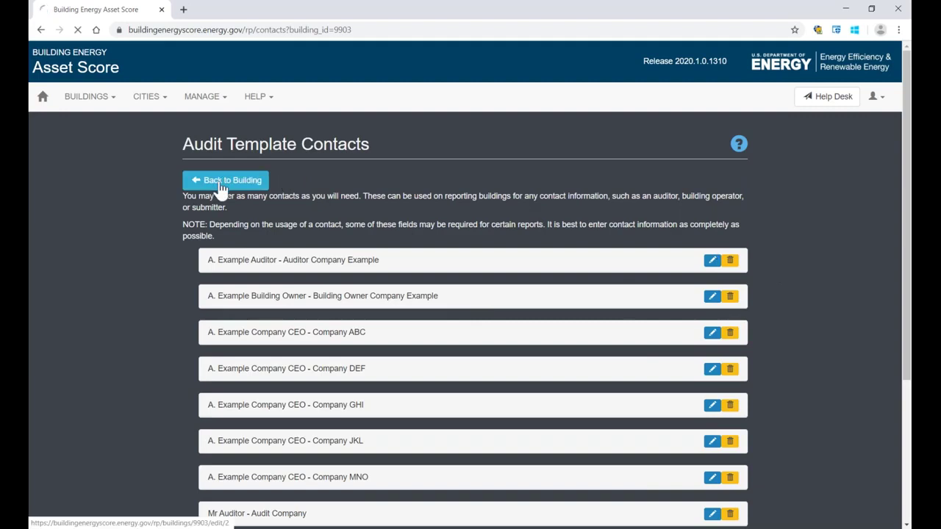
scroll(120, 250, down, 2)
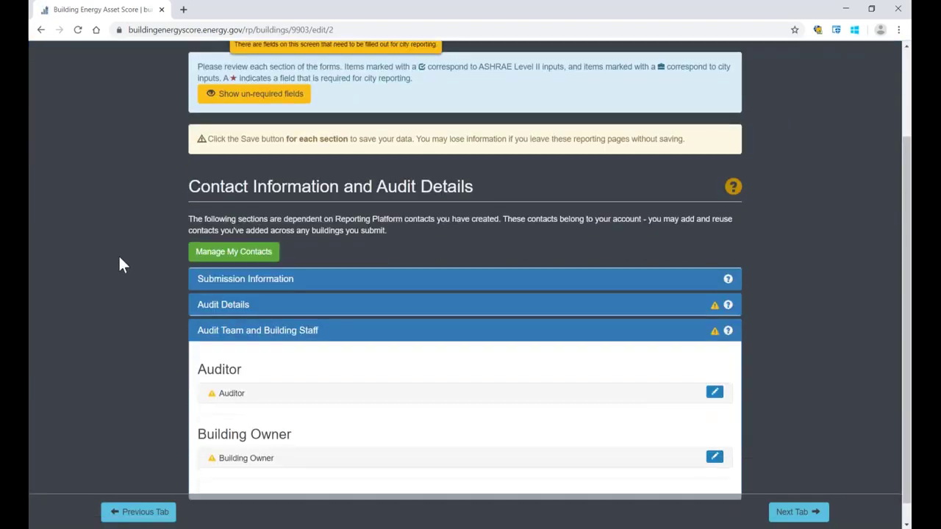
click(713, 371)
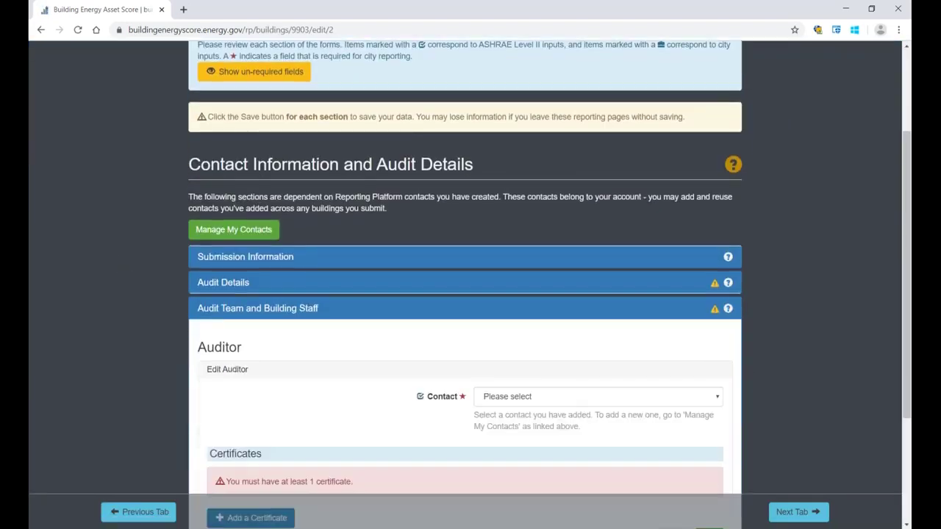
scroll(714, 378, down, 2)
click(702, 284)
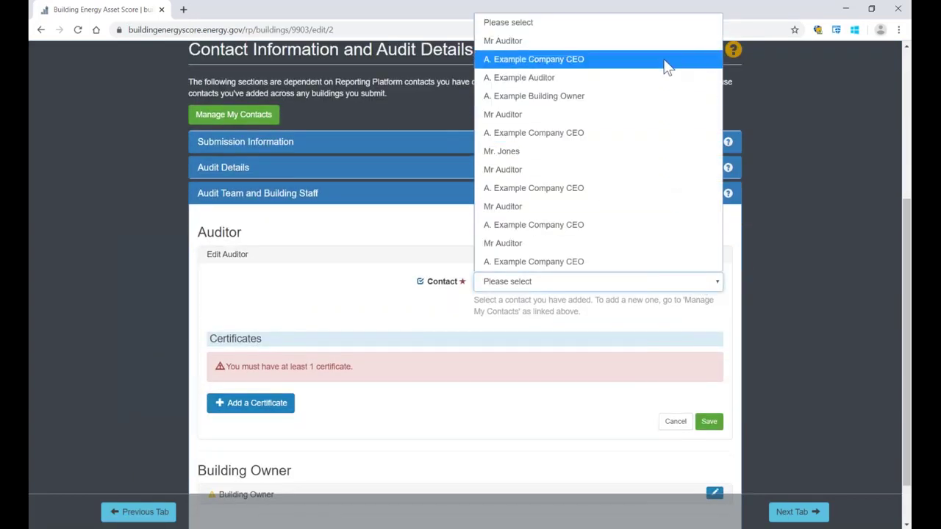
click(653, 79)
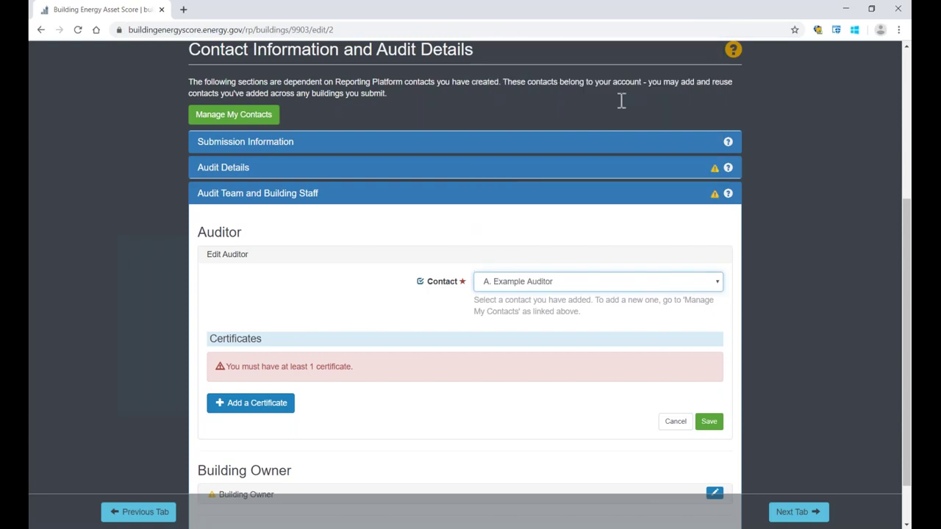
click(708, 422)
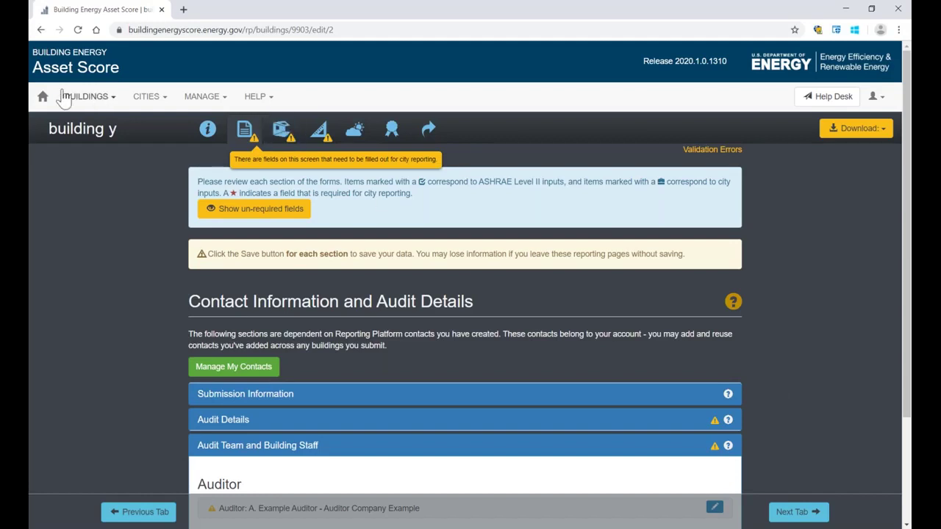
Return to the audit report list and open the submitted report "Example Audit Report Building for Webinar".
click(41, 100)
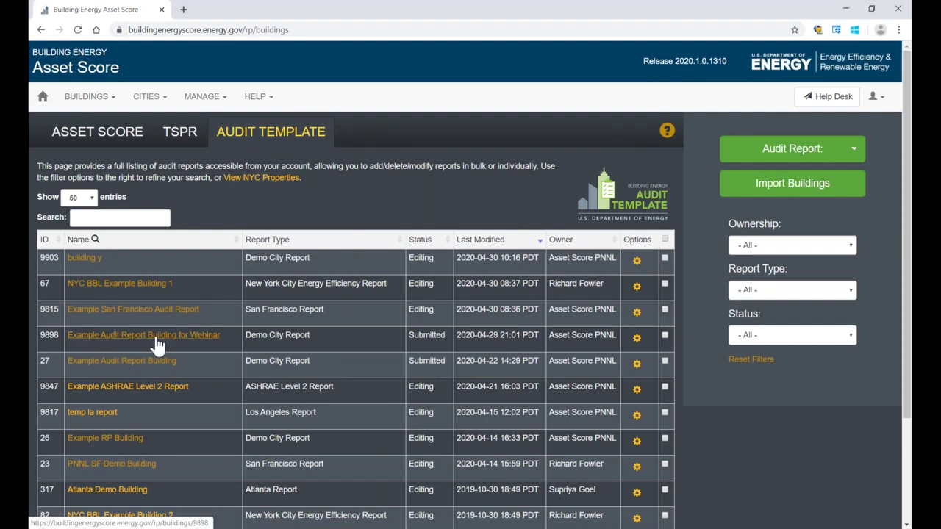
drag(409, 335, 447, 335)
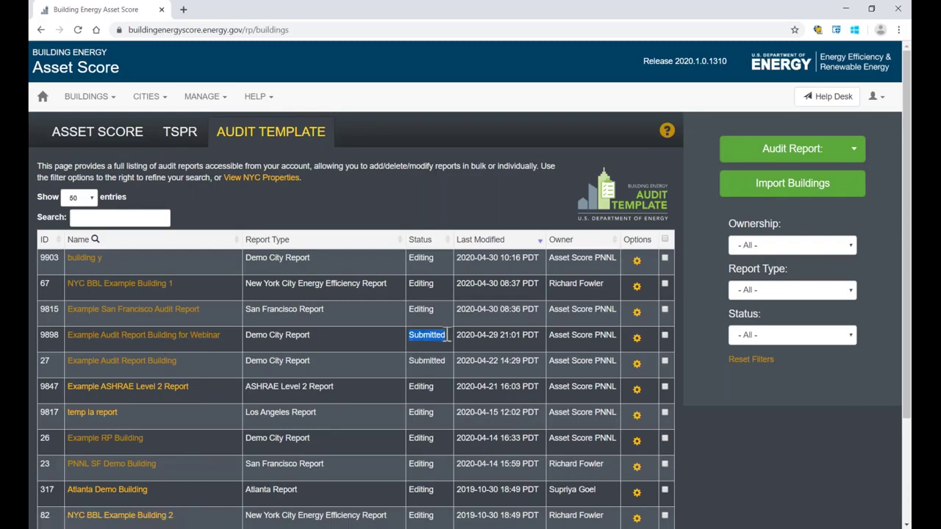
click(189, 339)
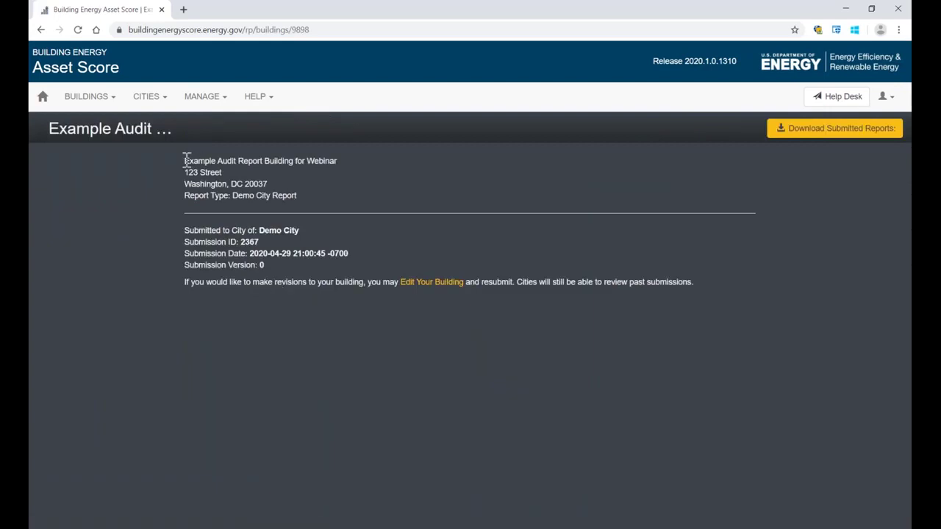
Examine the submitted report's building information, city, submission ID, date and version.
drag(184, 160, 311, 200)
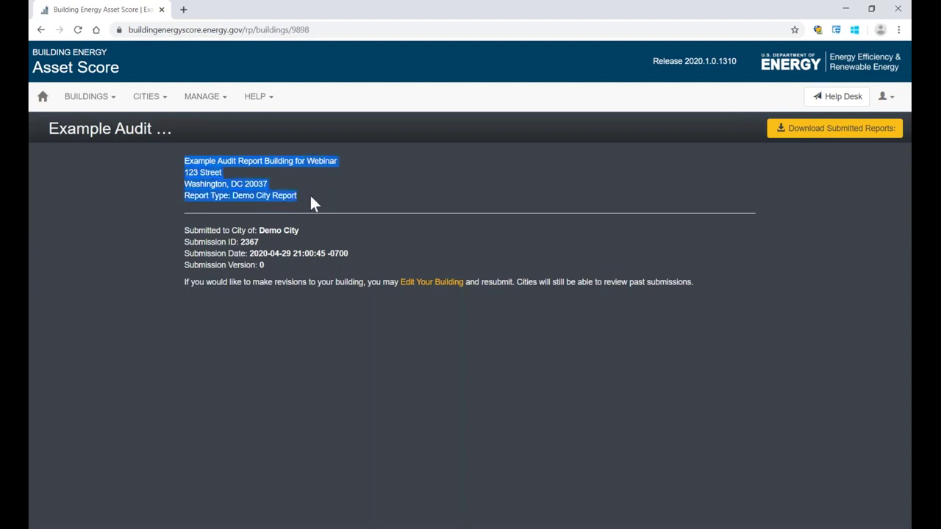
click(309, 196)
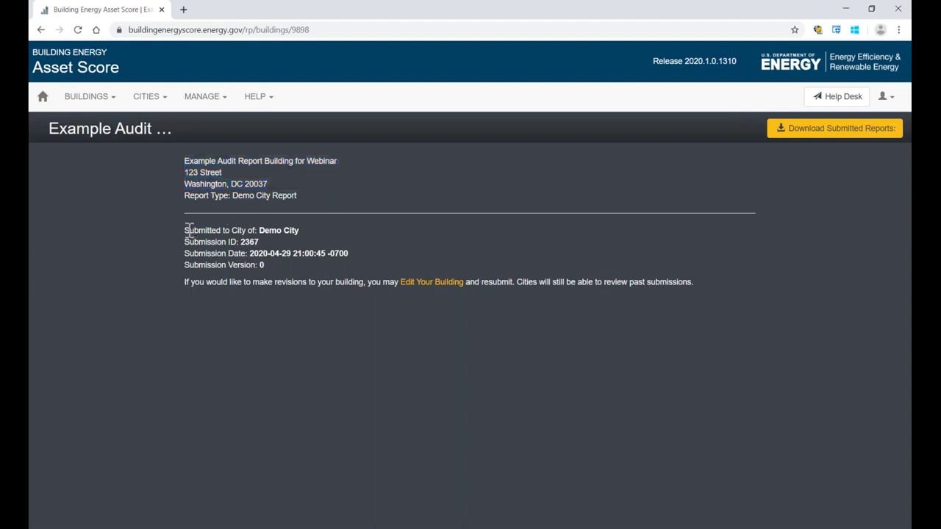
drag(185, 230, 240, 243)
click(202, 250)
drag(266, 266, 177, 257)
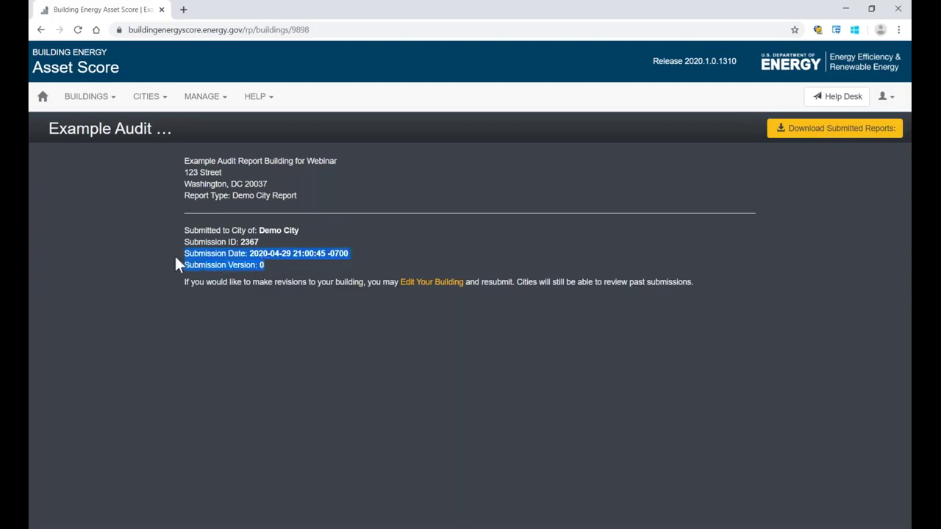
click(242, 263)
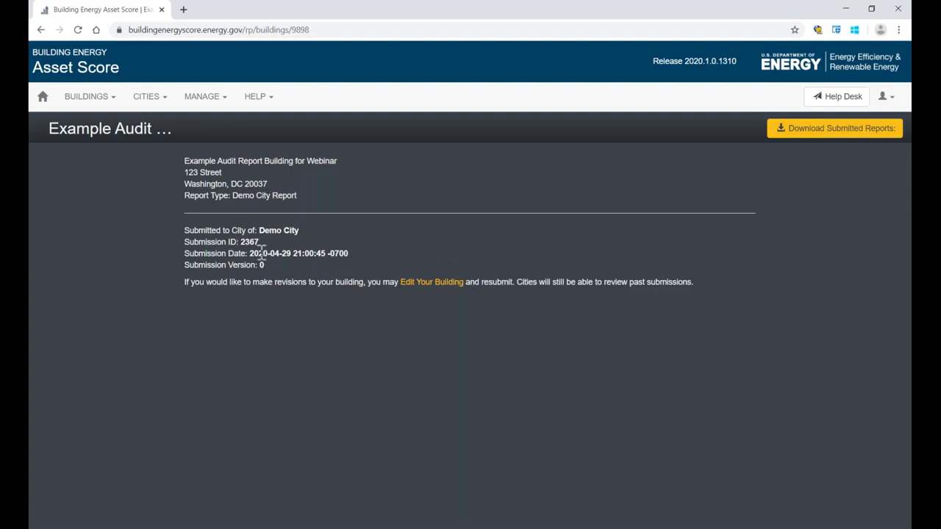
drag(249, 252, 270, 253)
drag(271, 253, 350, 252)
click(350, 253)
Reopen the submitted building for editing and change its name to "Example Audit Report Building for Webinar - resubmit".
click(425, 283)
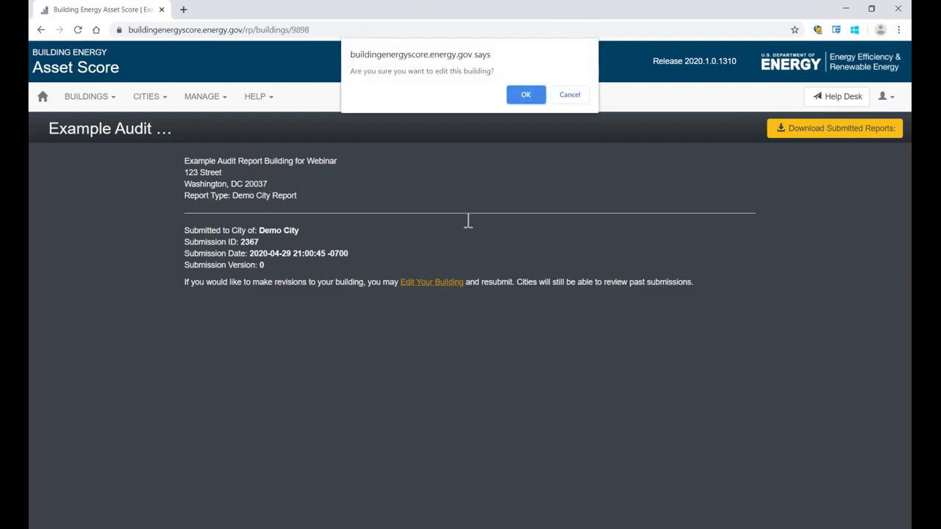
click(534, 95)
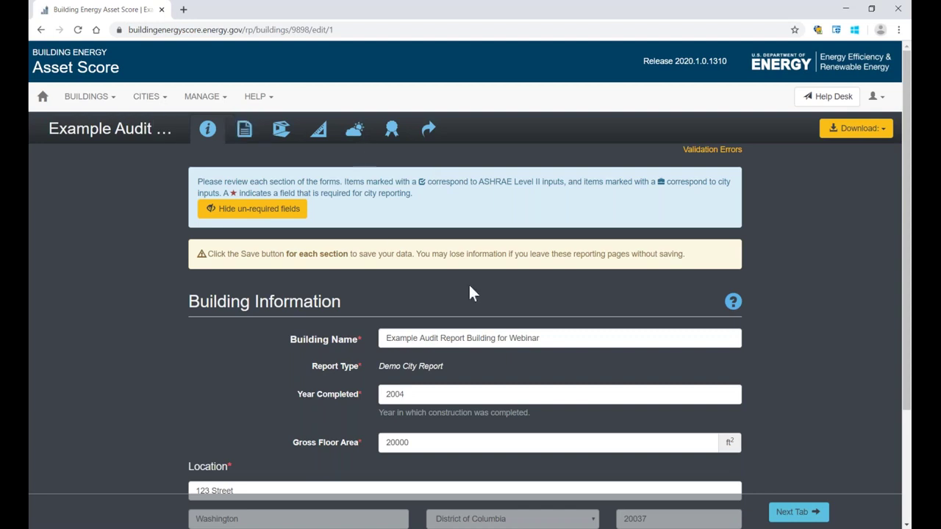
click(562, 337)
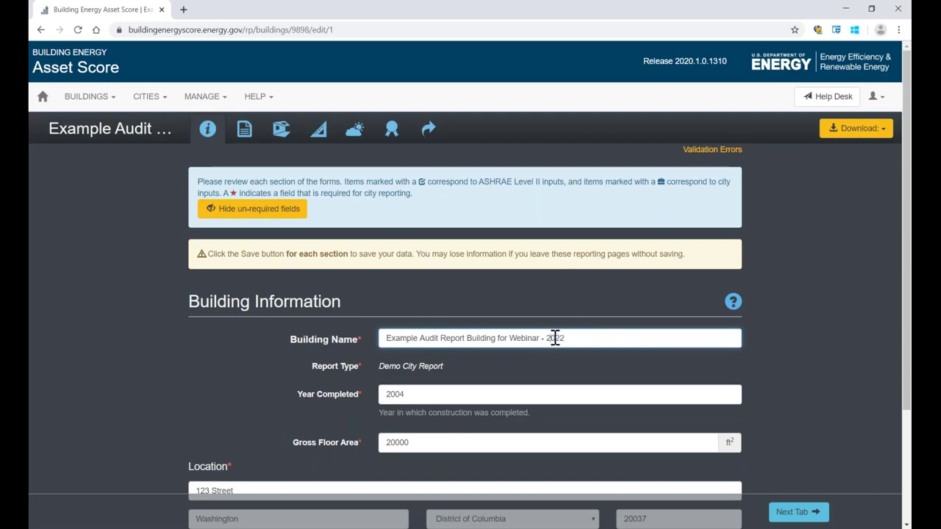
double_click(558, 336)
text(resubmit)
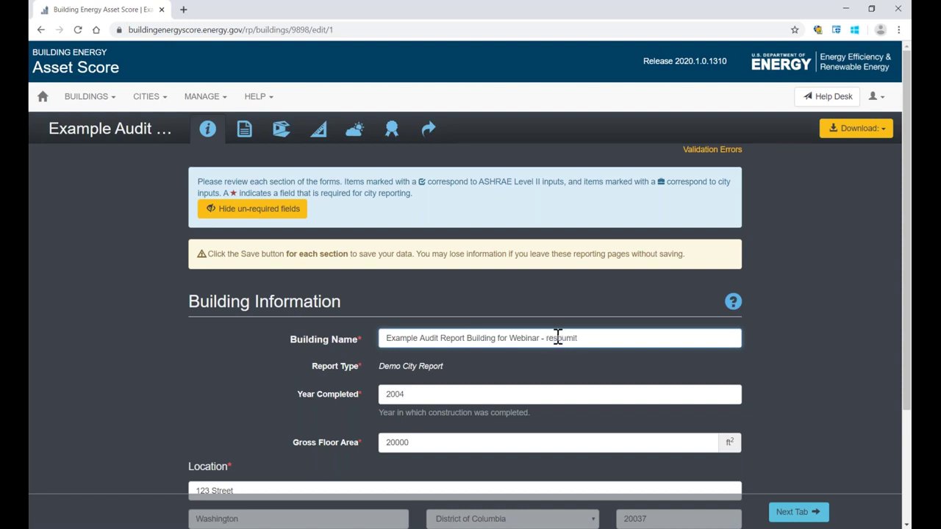
drag(556, 337, 582, 337)
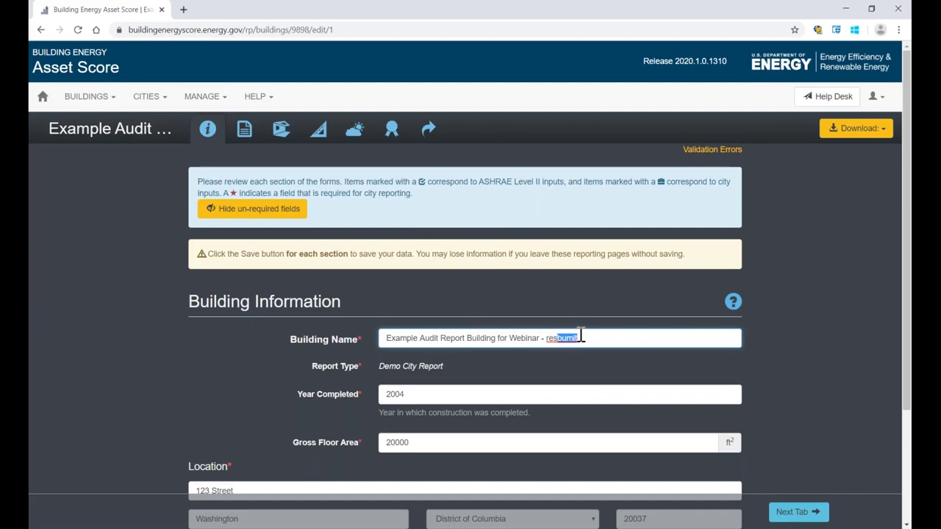
text(ubmi)
scroll(581, 311, down, 2)
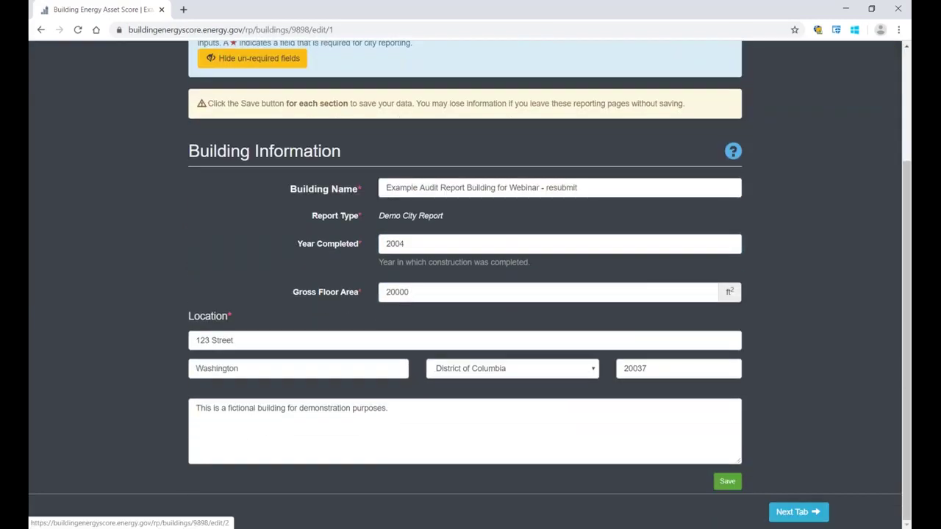
Go to Contact Information and Audit Details, expand the Audit Details section, and review its fields.
click(794, 512)
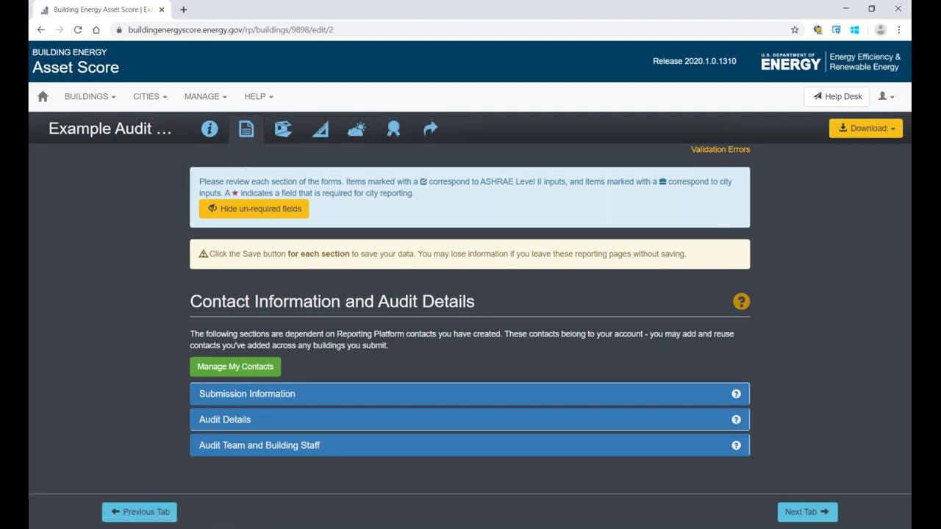
click(243, 422)
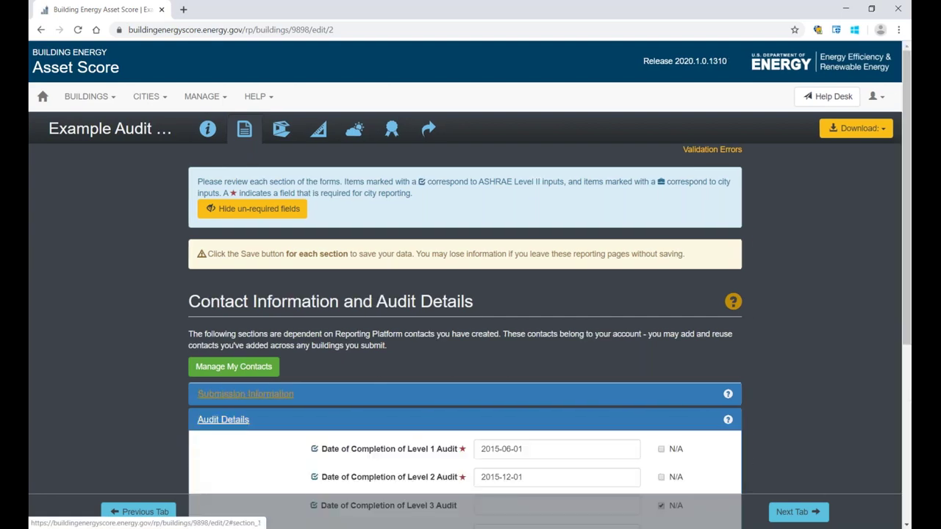
scroll(471, 294, down, 3)
scroll(470, 294, up, 3)
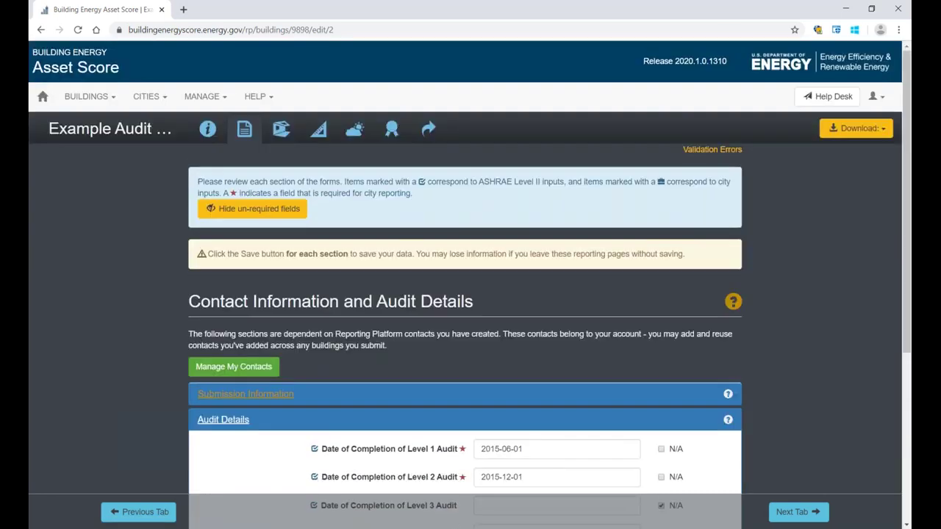
scroll(283, 183, down, 2)
scroll(283, 182, up, 2)
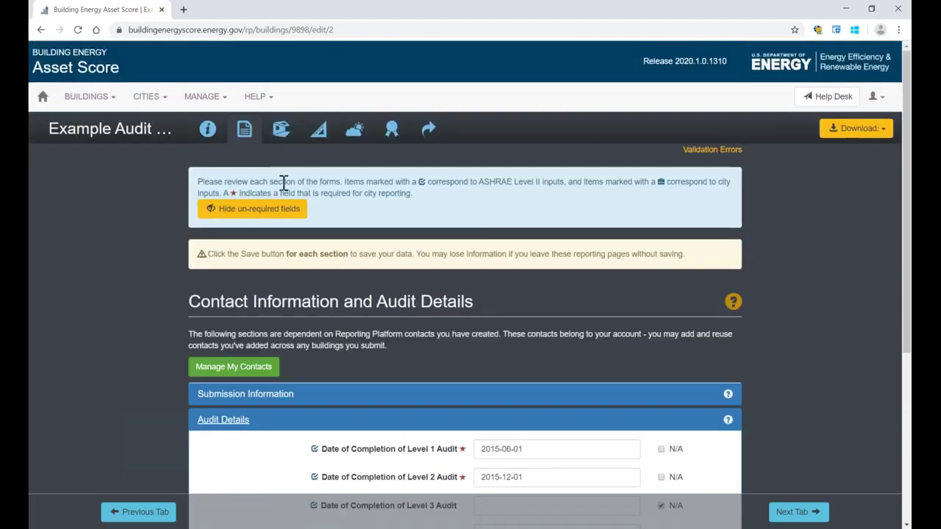
Go to the Facility Description, expand Building Characteristics, and review its floor area and floor count fields.
click(280, 129)
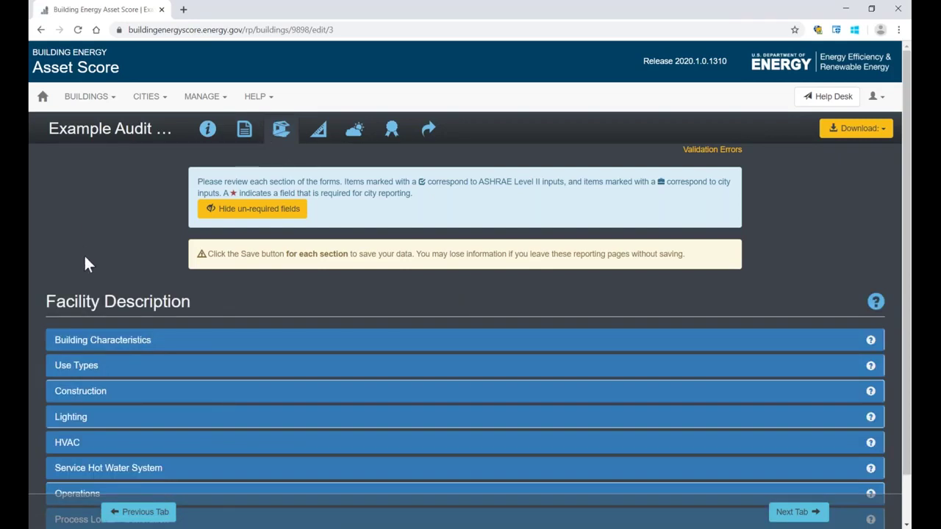
click(82, 346)
scroll(87, 281, down, 3)
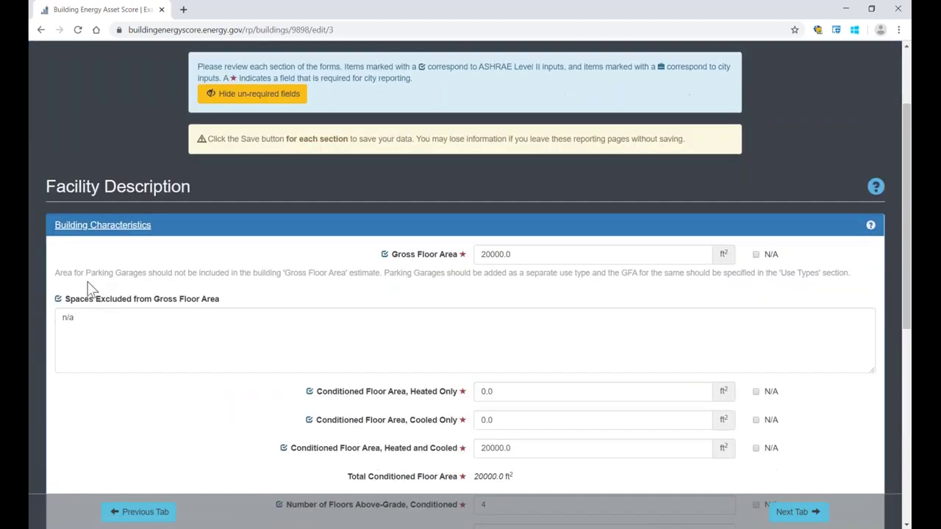
scroll(86, 289, up, 1)
scroll(354, 272, down, 1)
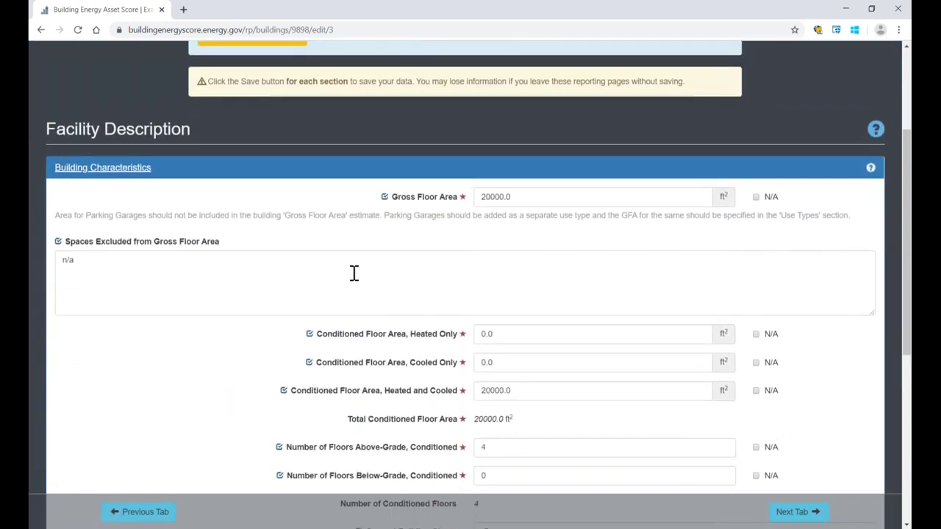
scroll(354, 272, down, 3)
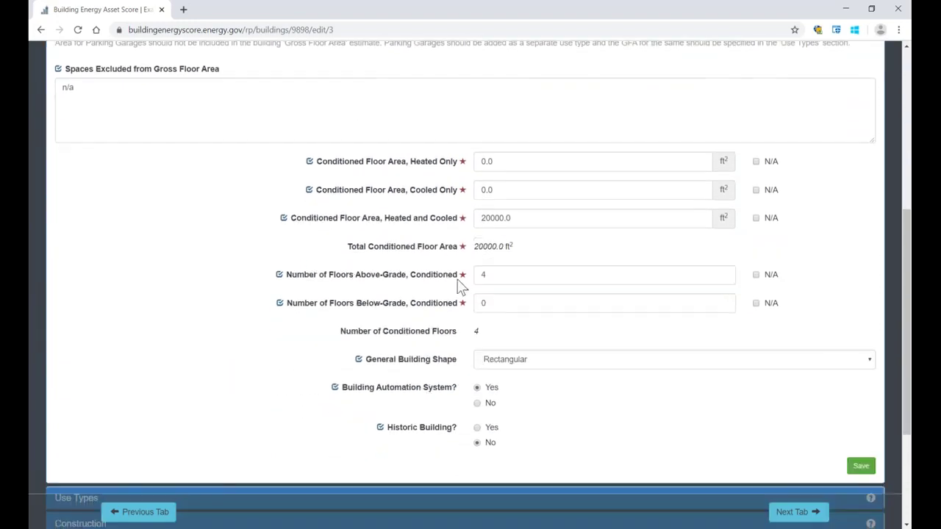
Check the remaining Building Characteristics fields, then expand Use Types and review the floor area shares of the Office and Retail Store entries.
double_click(494, 275)
scroll(468, 323, down, 1)
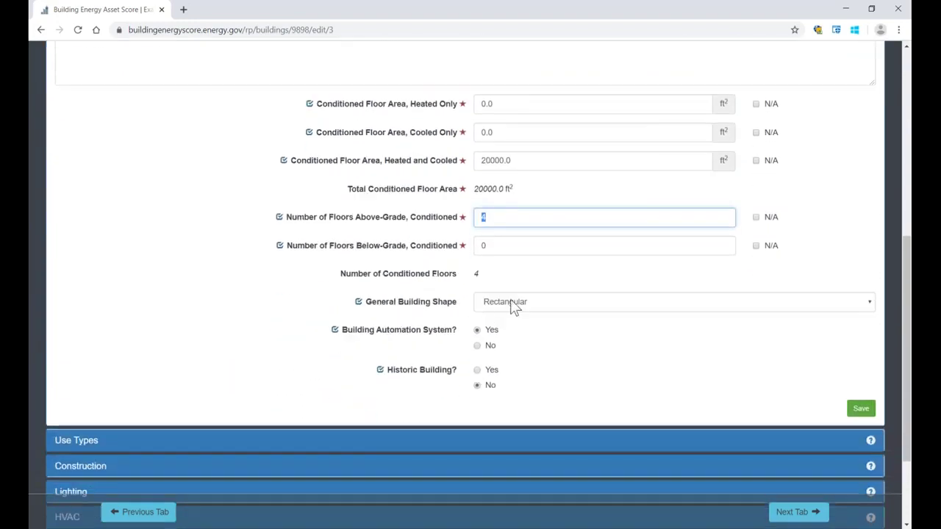
scroll(79, 384, down, 1)
click(73, 389)
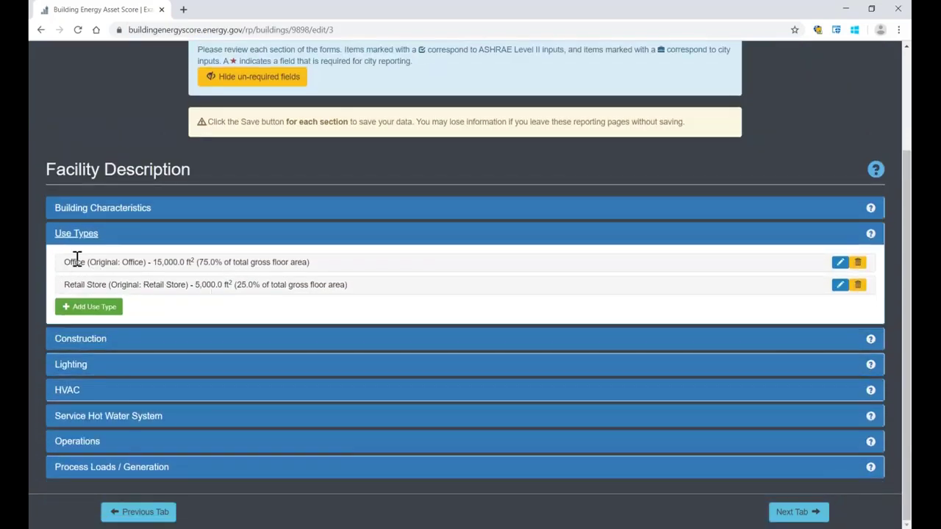
drag(63, 262, 87, 285)
click(152, 265)
drag(194, 285, 222, 285)
drag(235, 285, 352, 289)
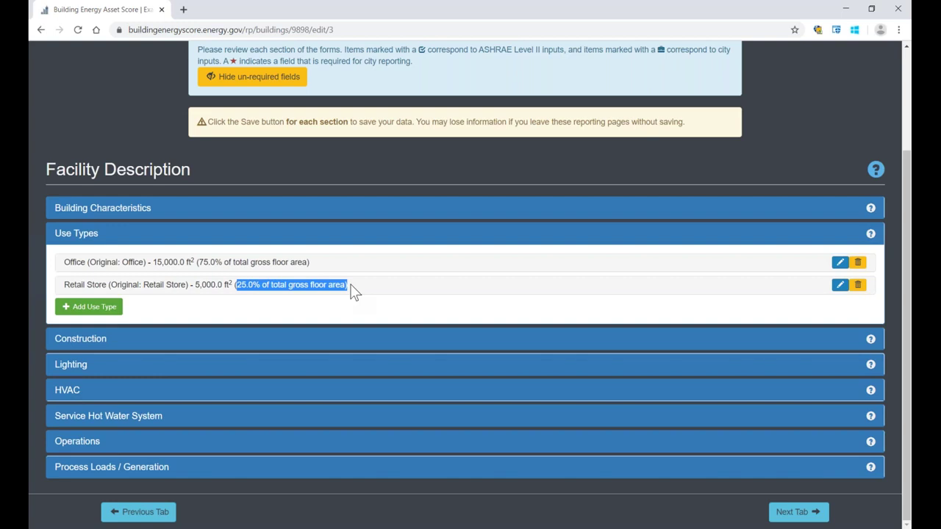
click(356, 287)
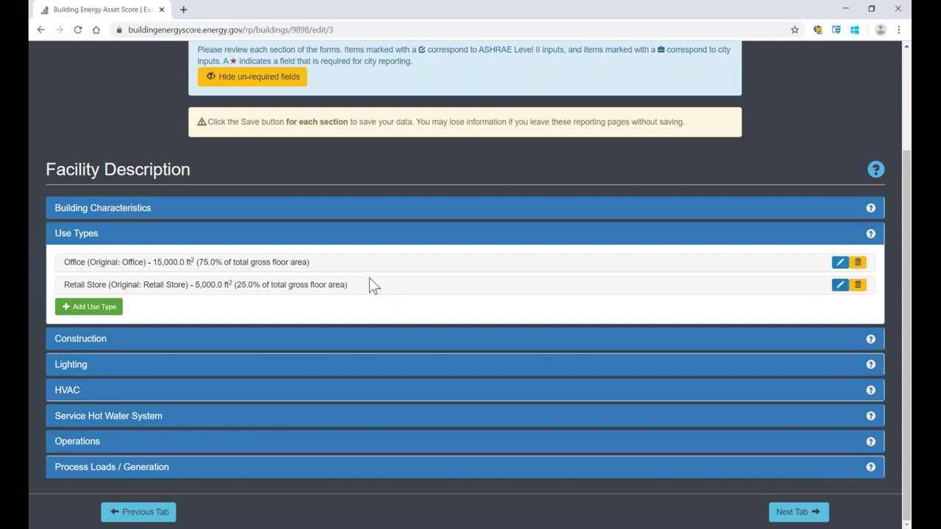
Open the Retail Store use type for editing and review its fields, from floor area and occupancy to principal HVAC and lighting types.
click(839, 285)
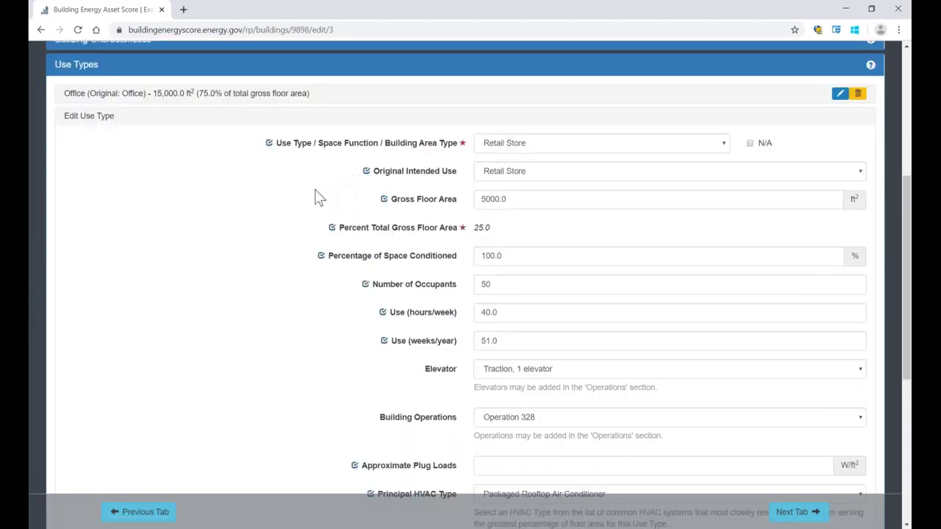
scroll(317, 197, down, 1)
scroll(317, 196, down, 1)
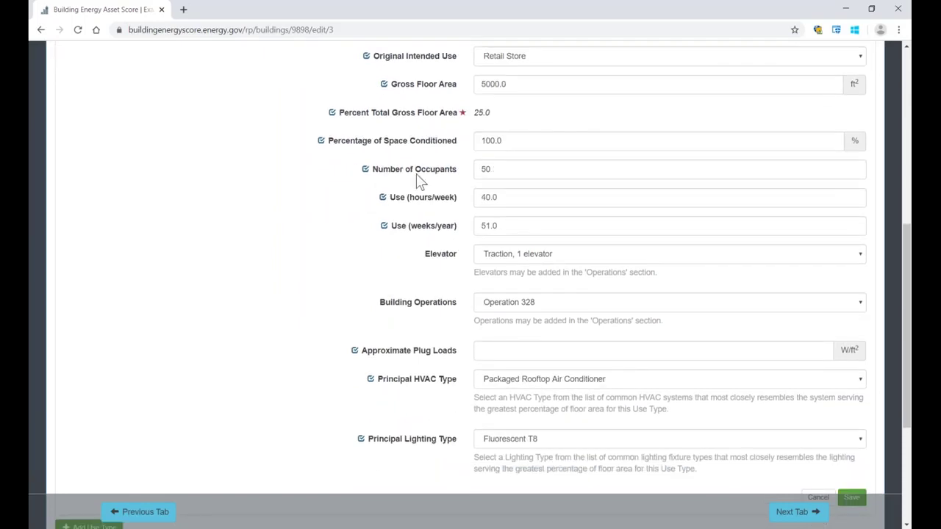
scroll(419, 181, up, 2)
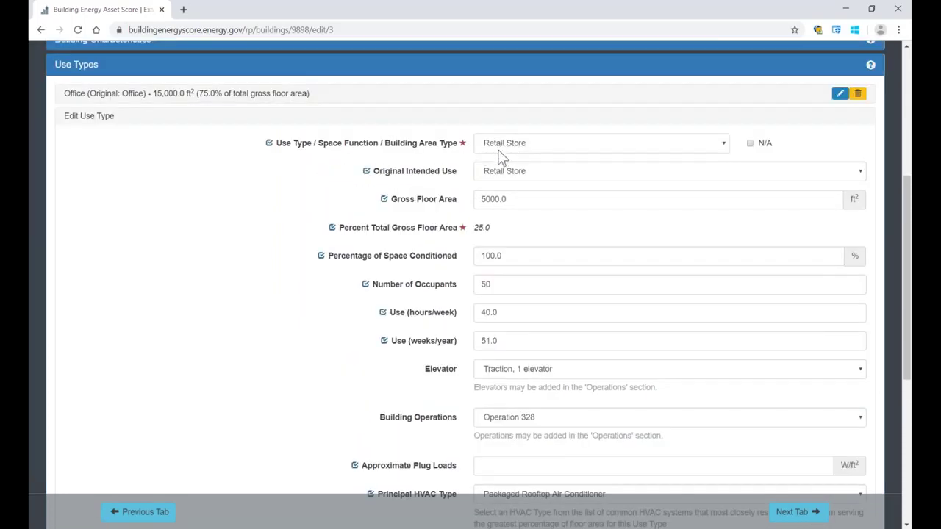
scroll(401, 188, down, 1)
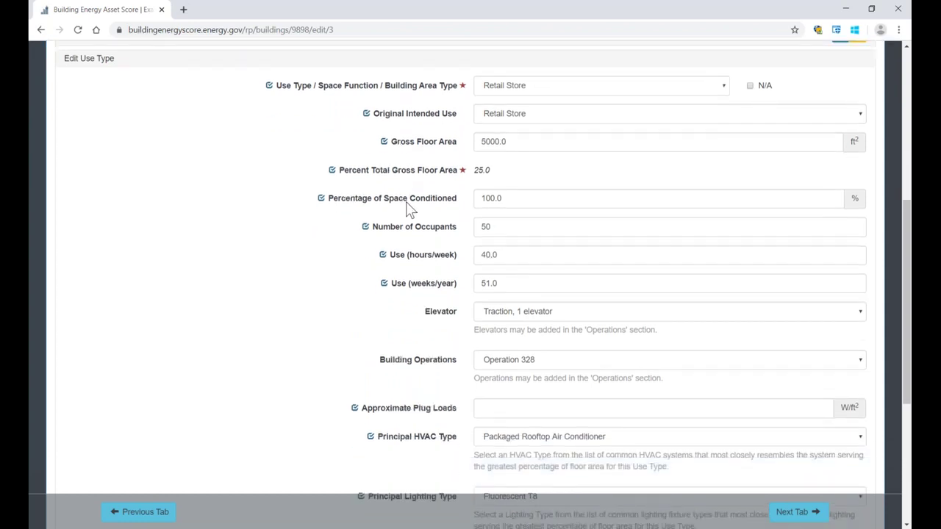
scroll(419, 212, down, 2)
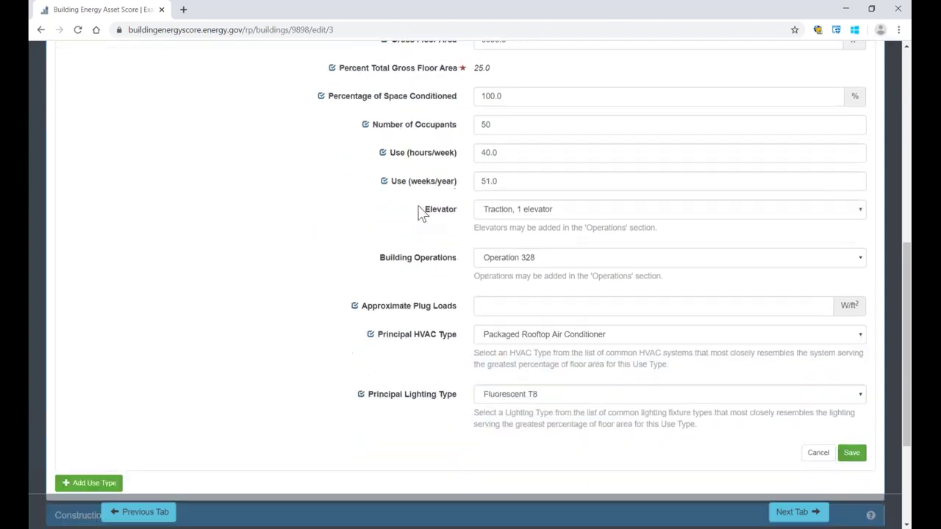
scroll(421, 212, down, 1)
scroll(421, 212, down, 1)
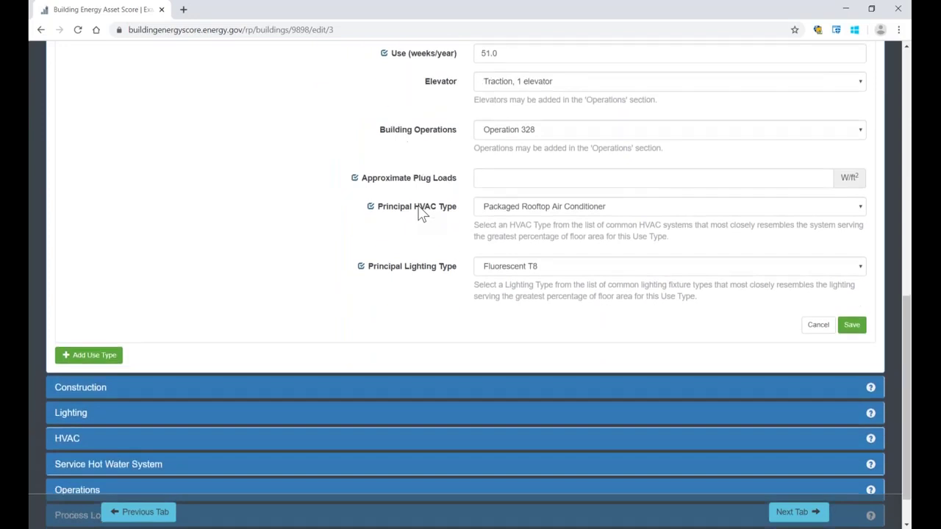
Expand the Construction section and review its Roofs and Skylights entries.
click(79, 395)
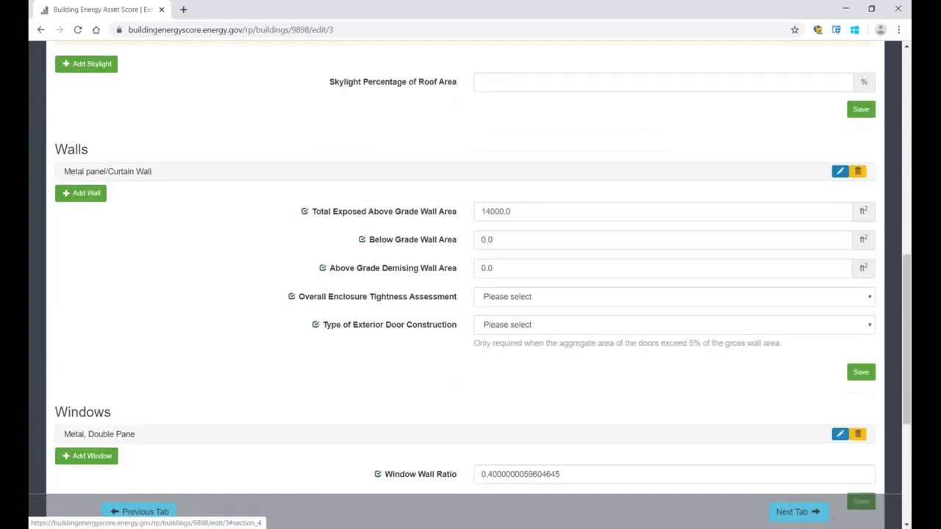
scroll(380, 250, up, 3)
scroll(380, 250, up, 2)
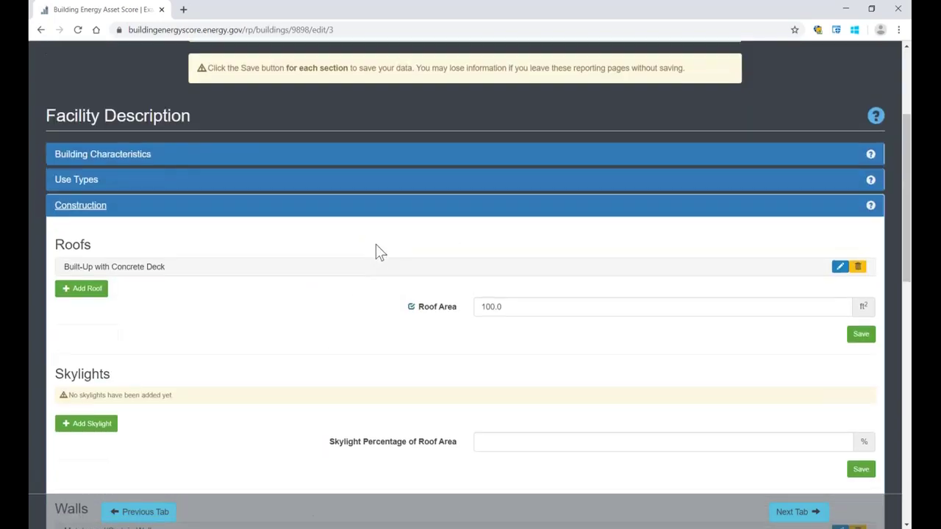
scroll(189, 238, up, 1)
scroll(165, 285, down, 1)
scroll(150, 268, down, 2)
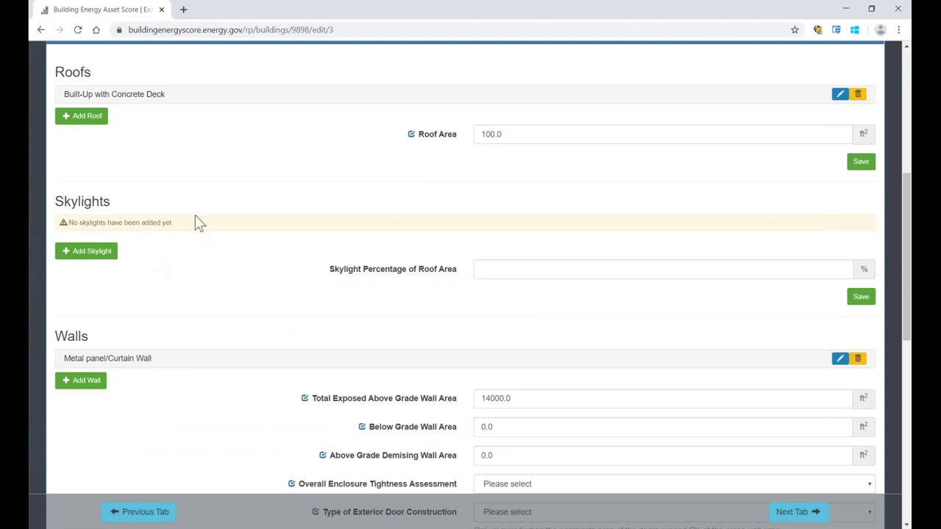
Examine the notice under Skylights and the wall entry and wall area fields below it.
drag(190, 223, 65, 229)
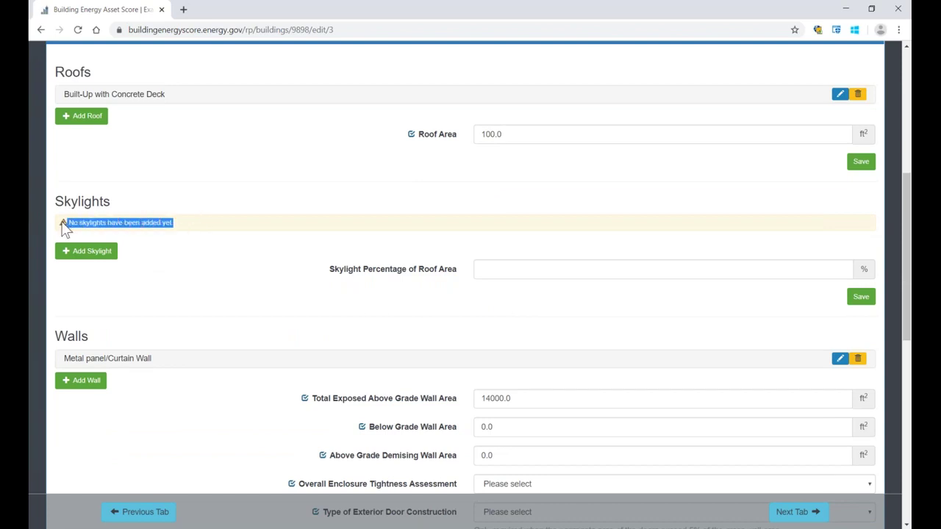
click(152, 234)
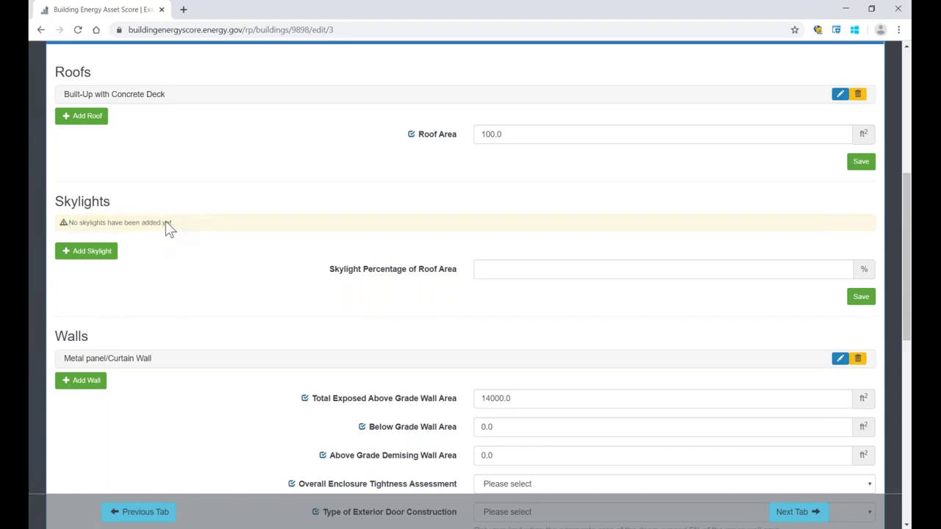
drag(174, 224, 67, 222)
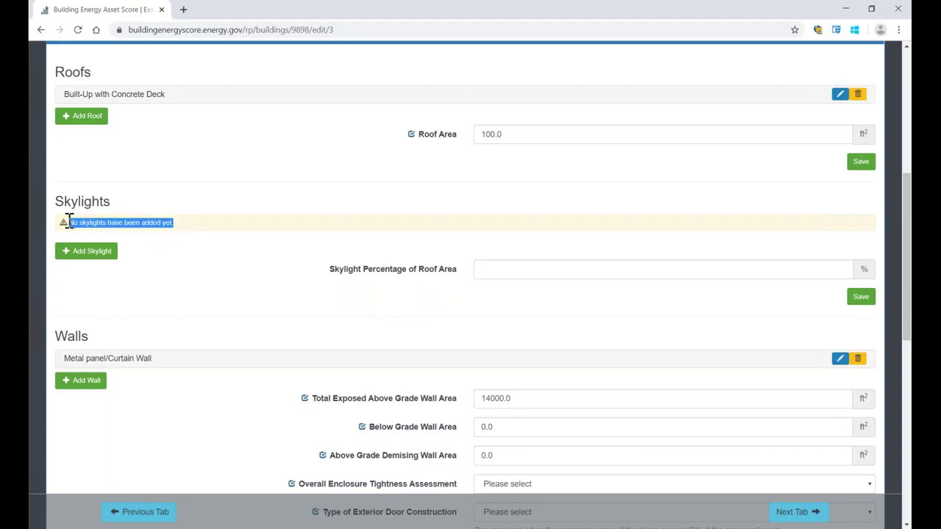
click(165, 206)
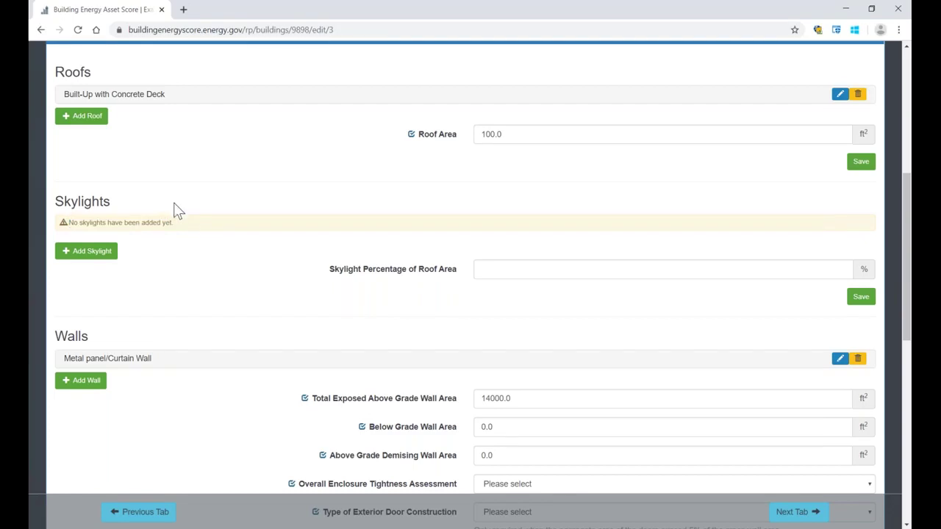
drag(185, 227, 68, 223)
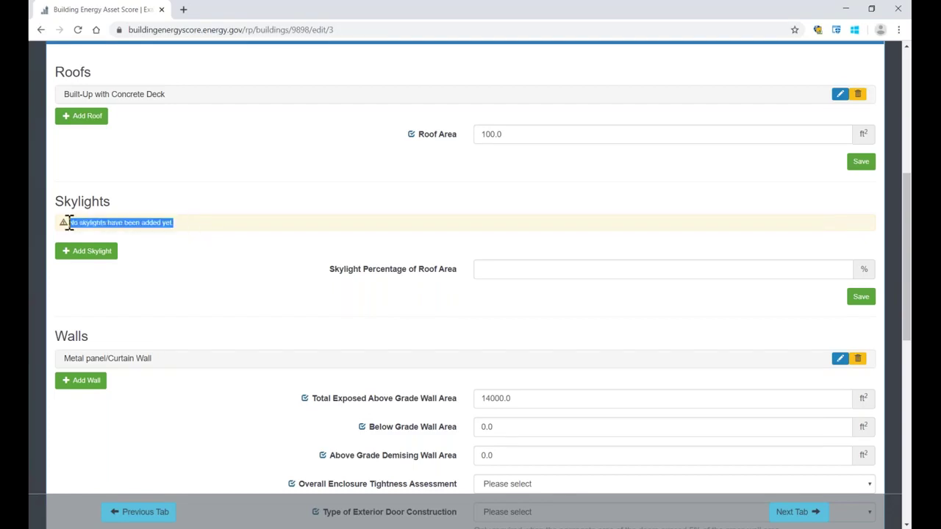
click(177, 205)
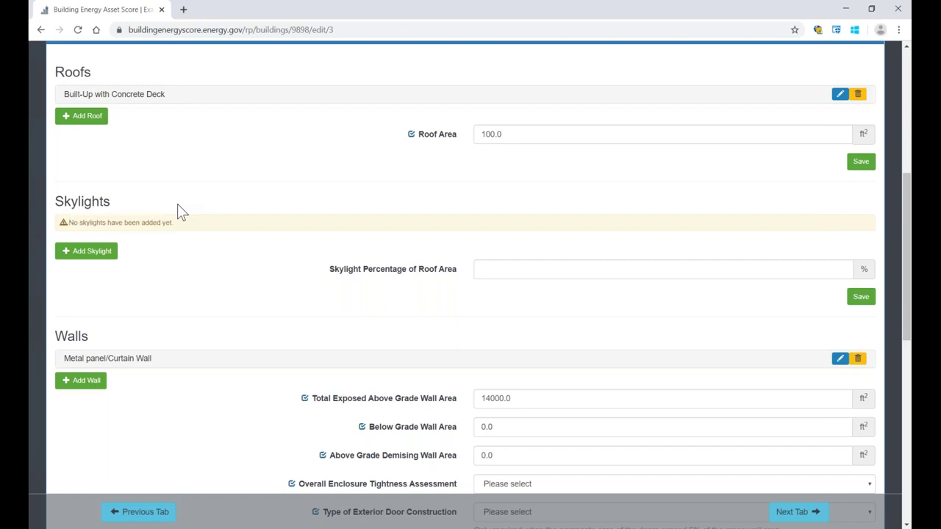
scroll(177, 203, down, 4)
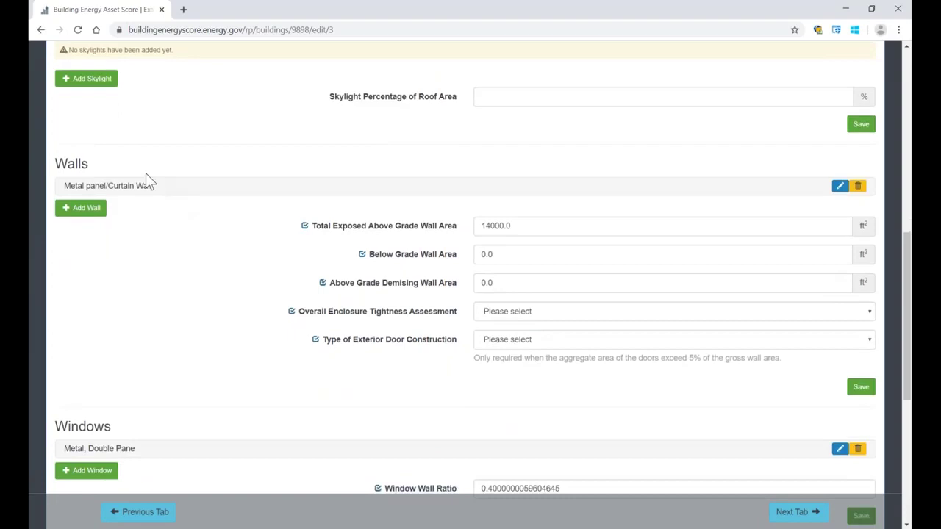
Edit the Built-Up with Concrete Deck roof, set its Roof R Value to 30, and save it.
scroll(147, 180, up, 6)
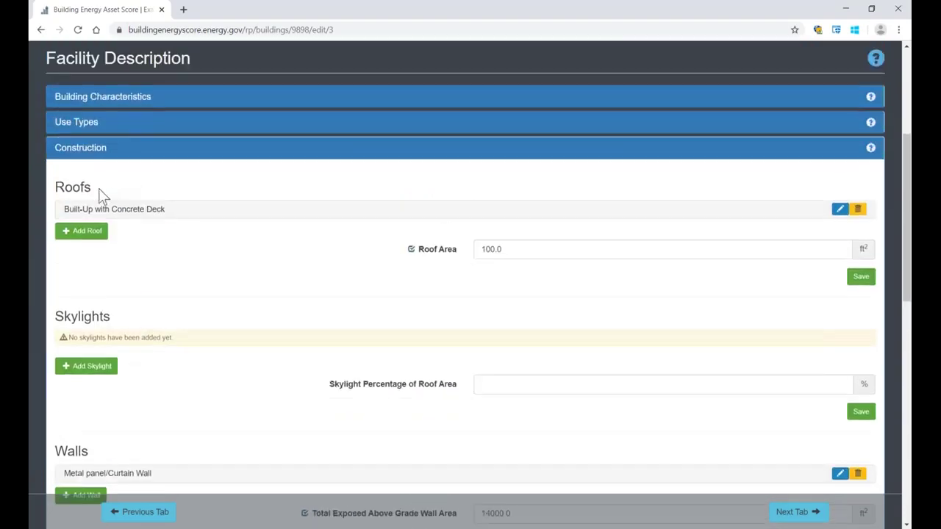
click(838, 210)
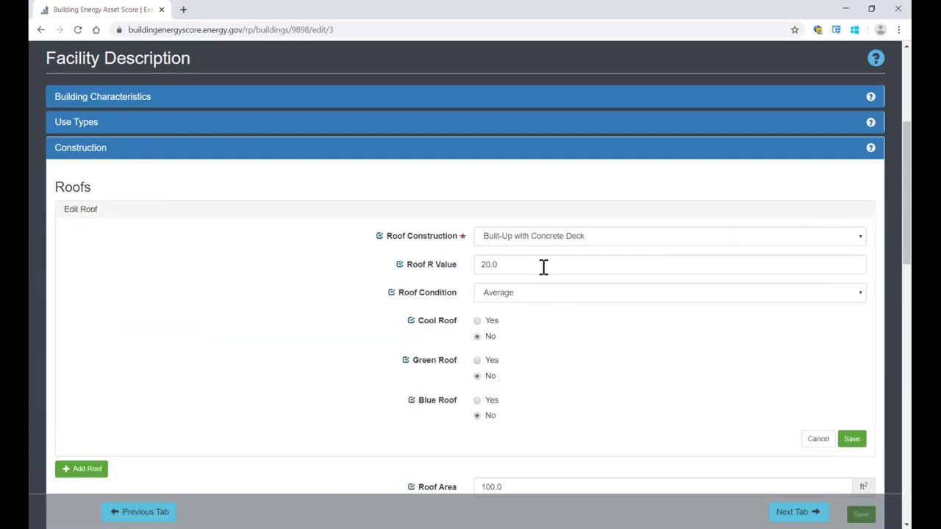
drag(544, 264, 461, 267)
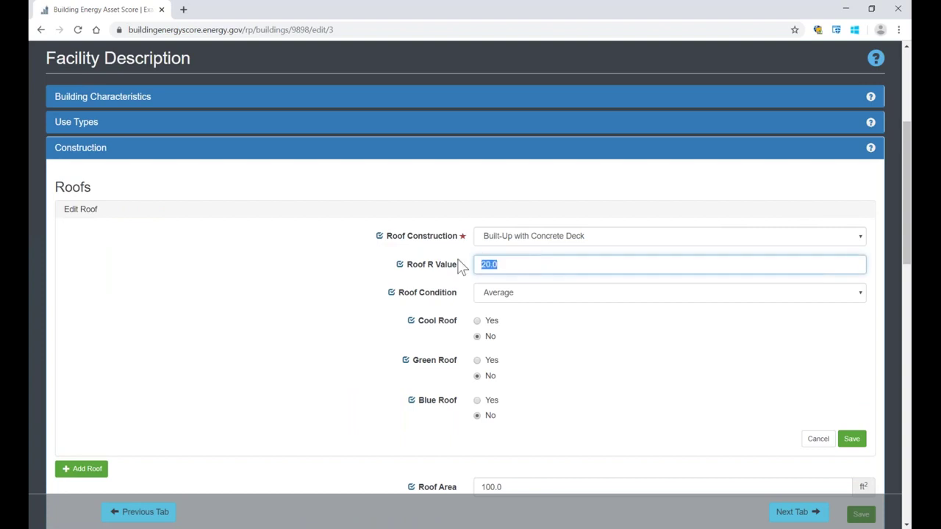
text(30)
click(856, 441)
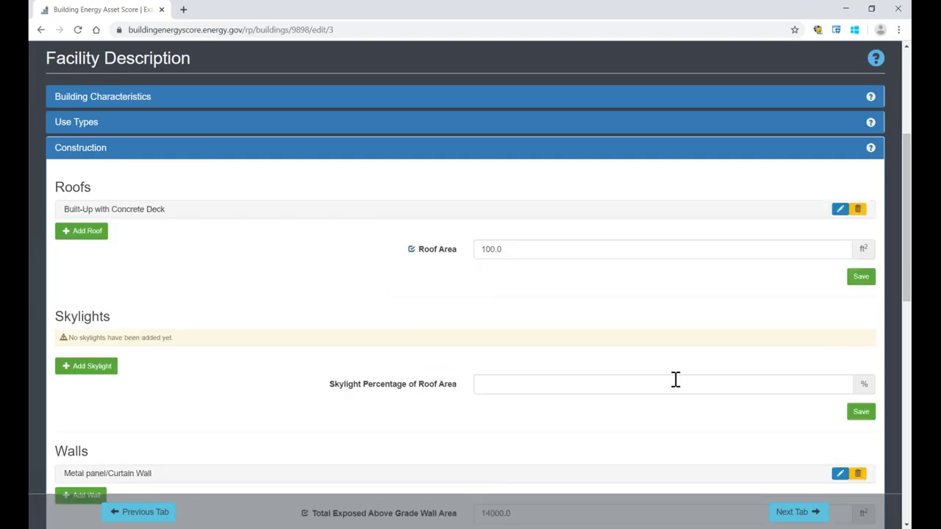
Expand the Lighting section and add a fixture with lighting type LED and a Standard Electronic ballast.
scroll(676, 379, down, 7)
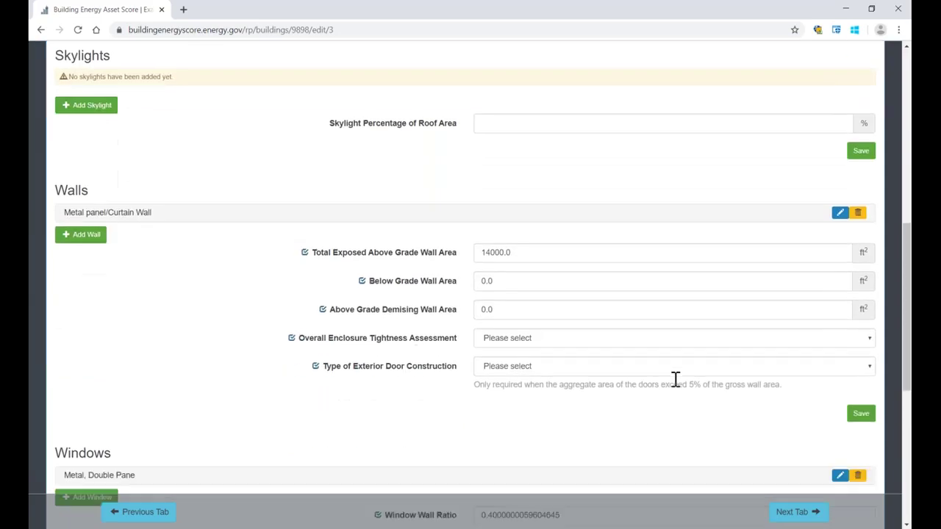
scroll(676, 379, down, 3)
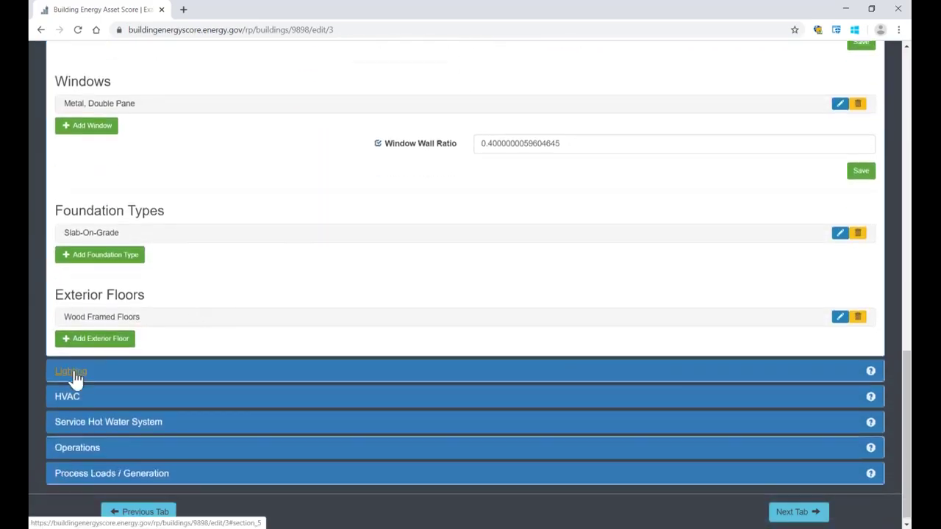
click(72, 372)
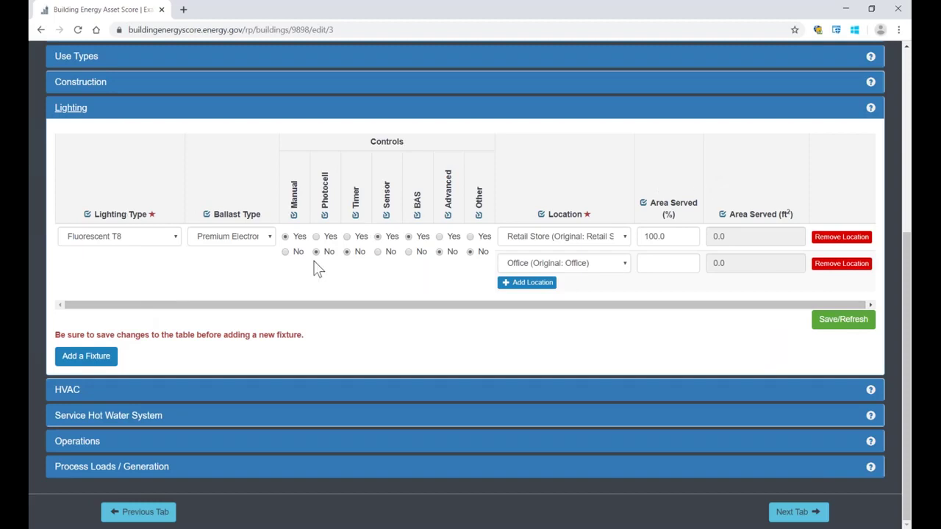
click(83, 360)
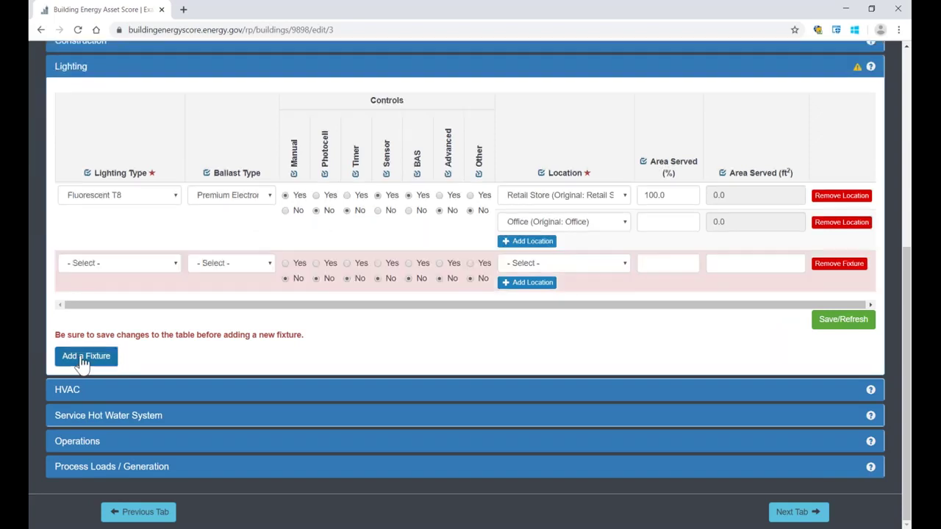
click(168, 265)
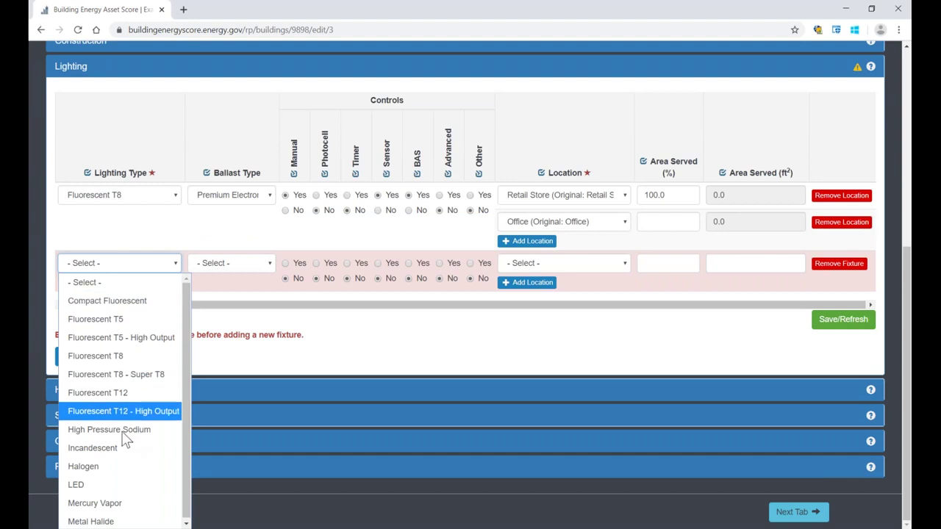
click(129, 485)
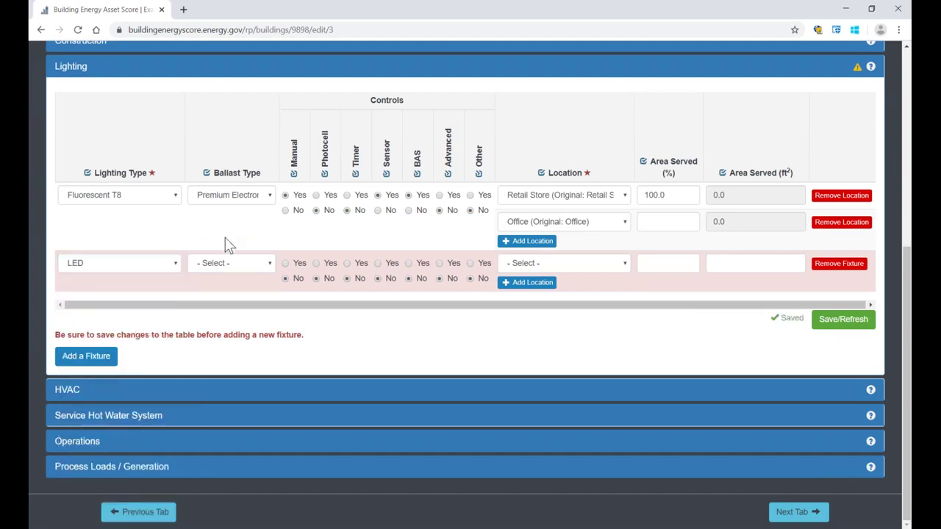
click(247, 268)
click(238, 319)
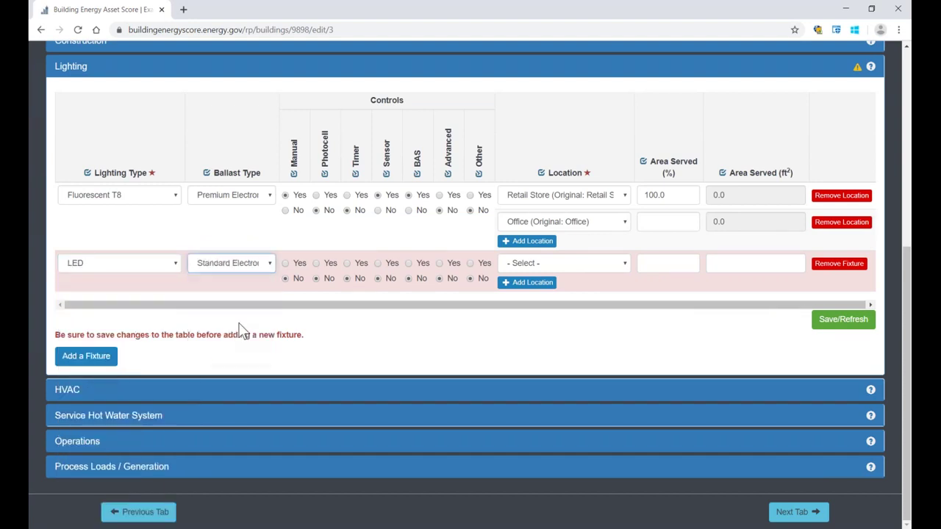
Turn on the Photocell and Timer controls for the LED fixture and assign its location to Retail Store.
click(316, 263)
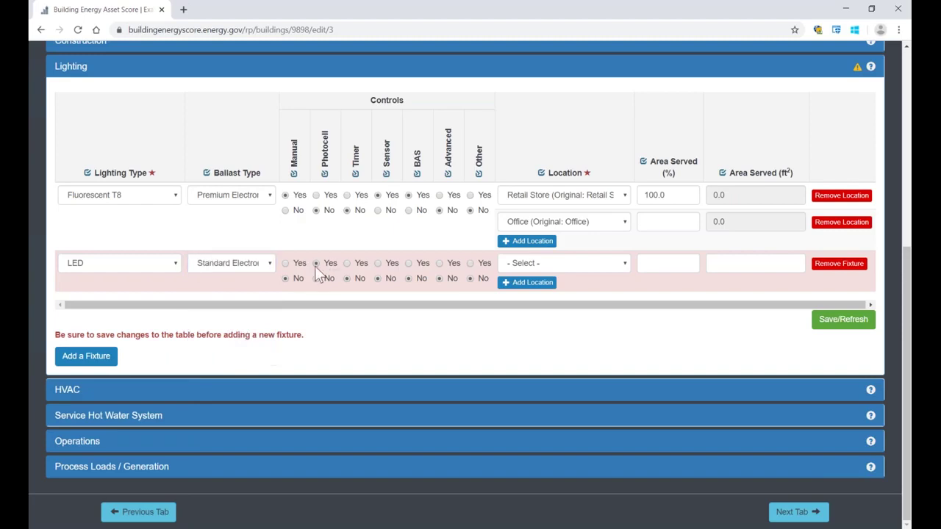
click(353, 266)
click(616, 264)
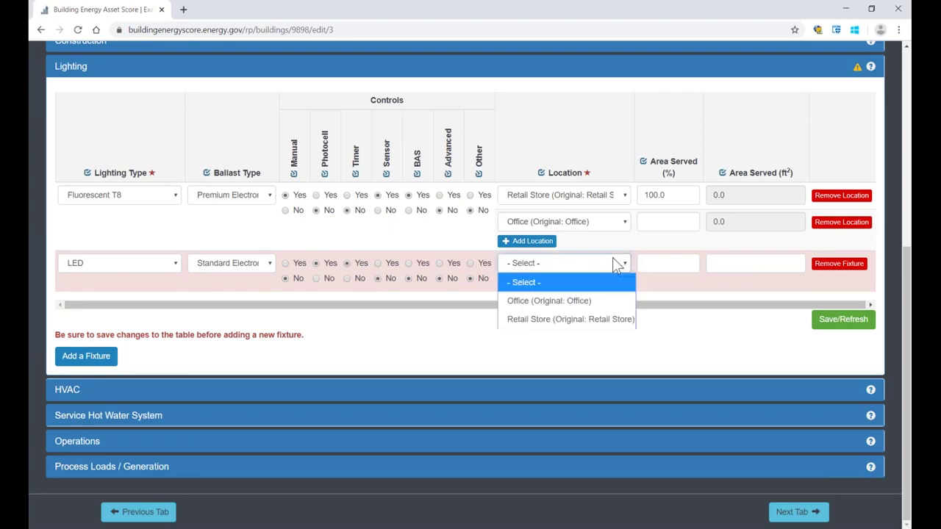
click(601, 321)
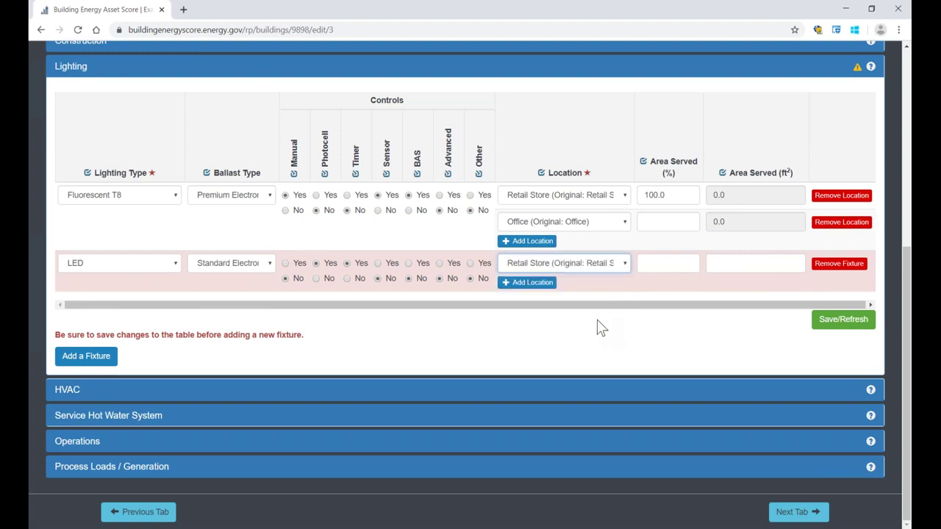
Set the LED fixture's Area Served to 100% and save the lighting table.
click(652, 259)
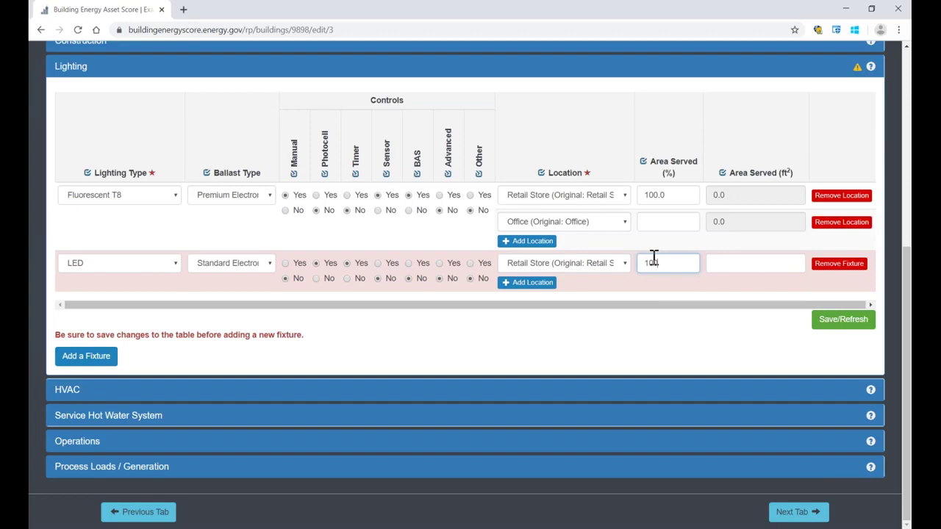
text(100)
click(662, 318)
drag(651, 167, 790, 179)
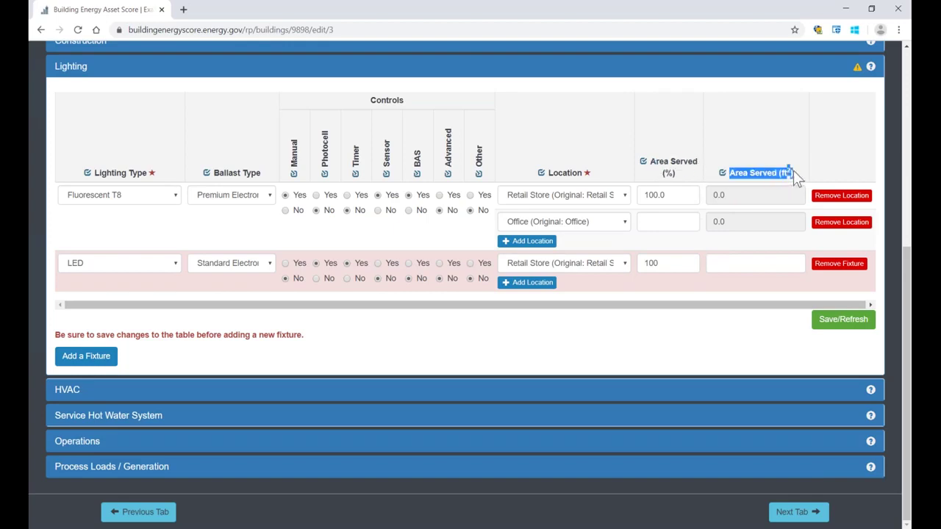
click(726, 349)
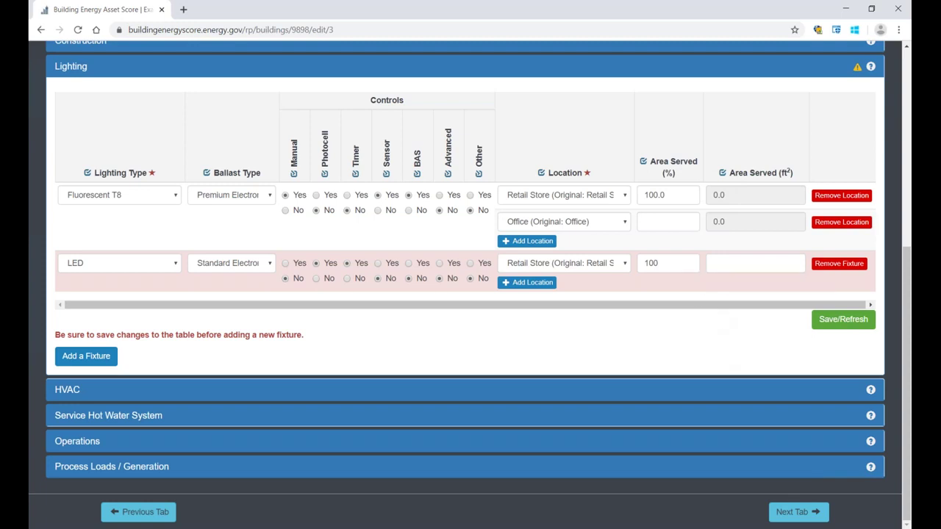
click(766, 263)
click(830, 323)
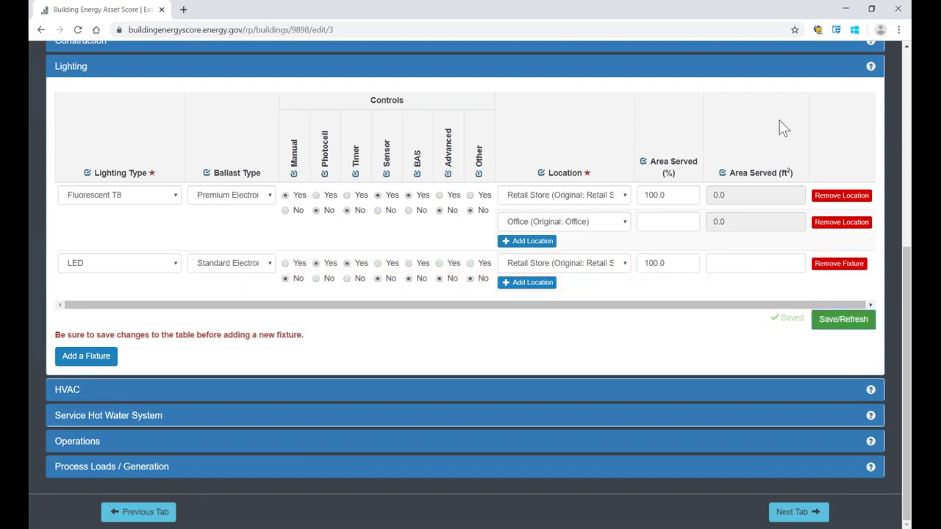
Clear and save the LED fixture's Area Served percentage, and remove the fixture from the lighting table.
click(651, 263)
drag(651, 262, 638, 262)
key(BackSpace)
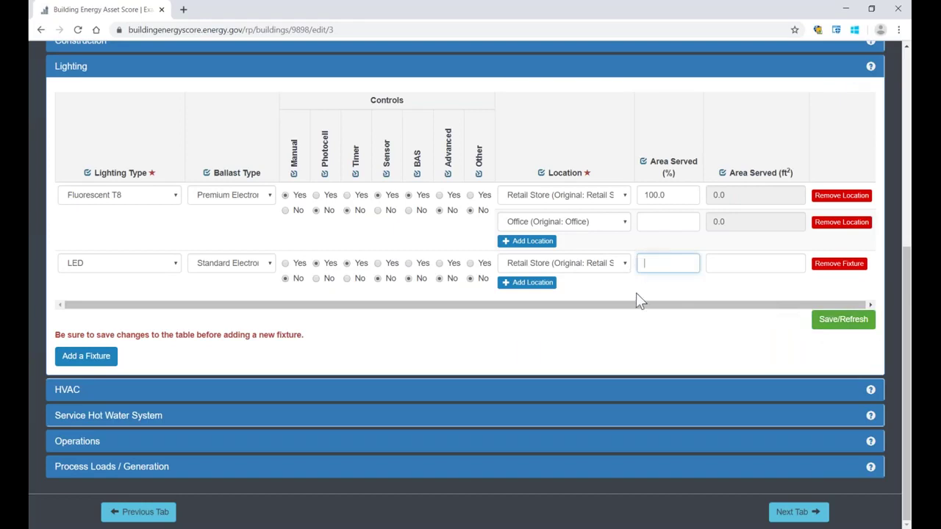
click(834, 326)
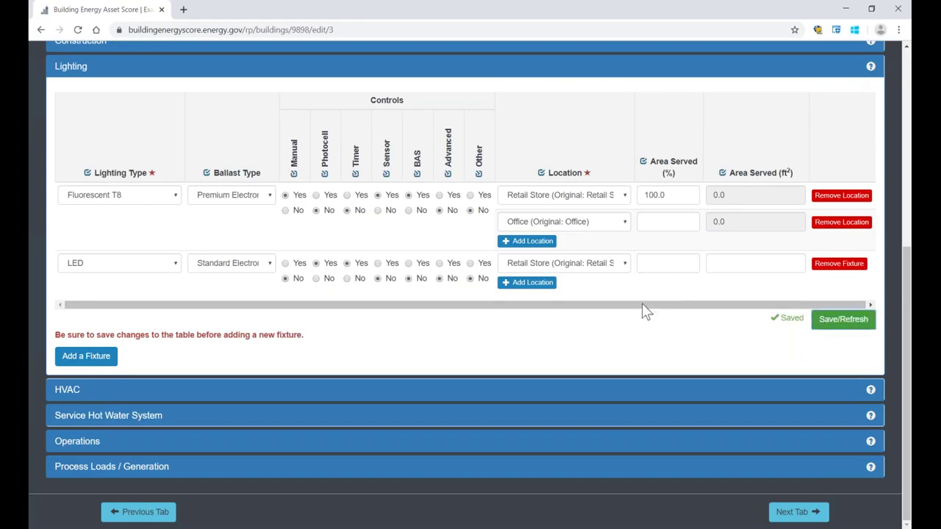
click(832, 272)
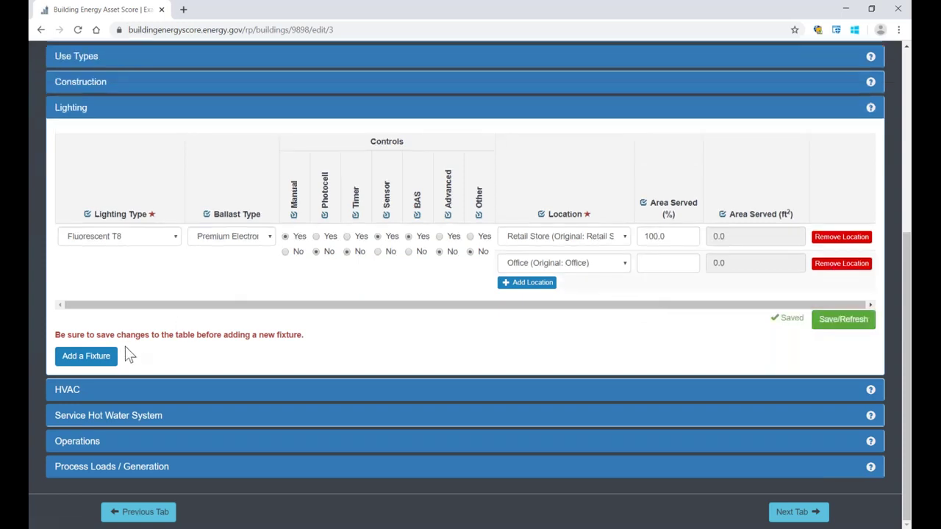
Try adding another fixture with only the LED lighting type, remove it, and save the lighting table.
click(98, 361)
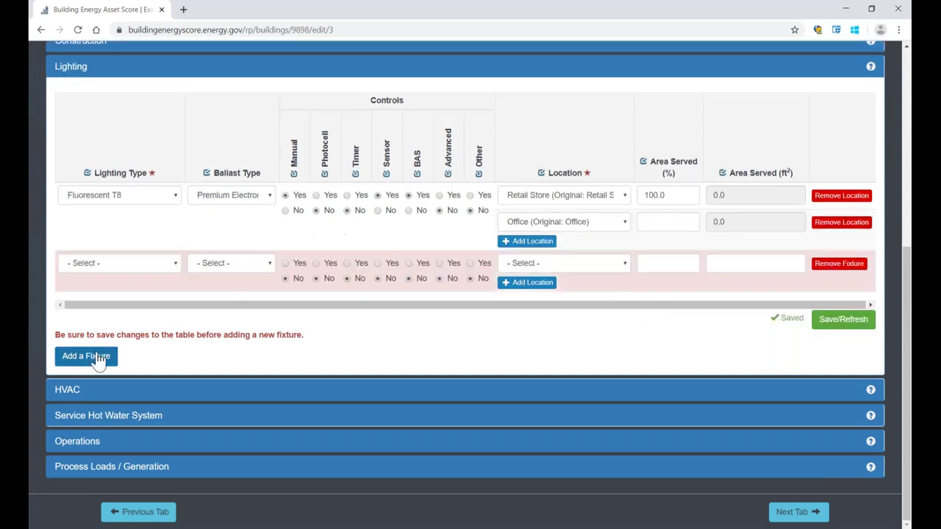
click(154, 264)
click(89, 485)
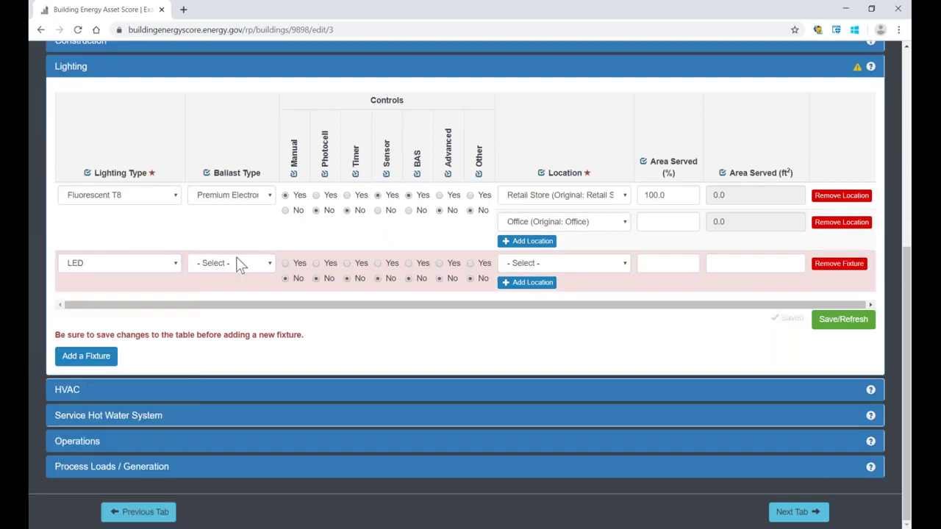
mouse_move(857, 71)
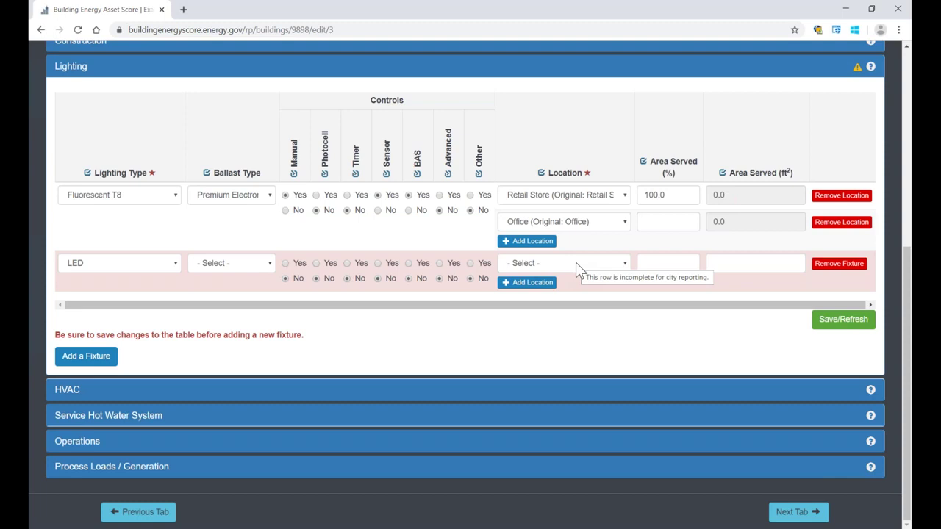
click(838, 266)
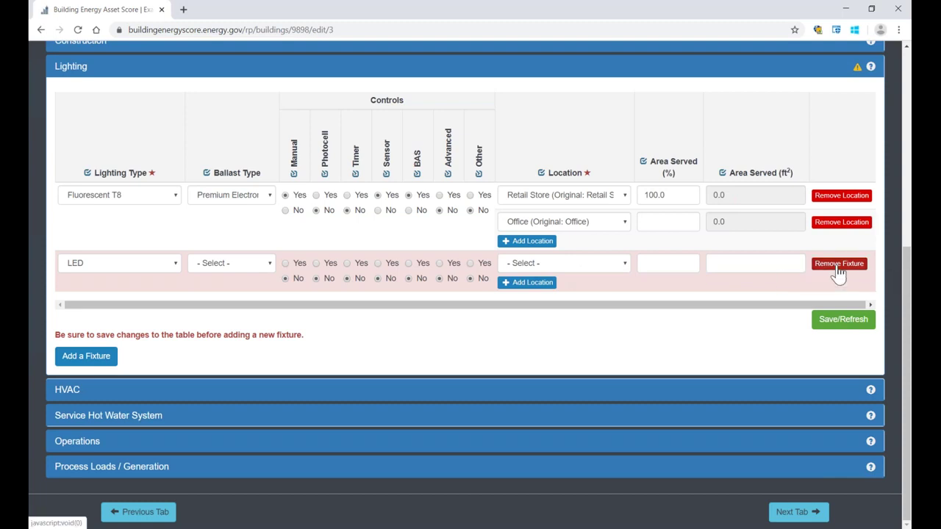
click(824, 325)
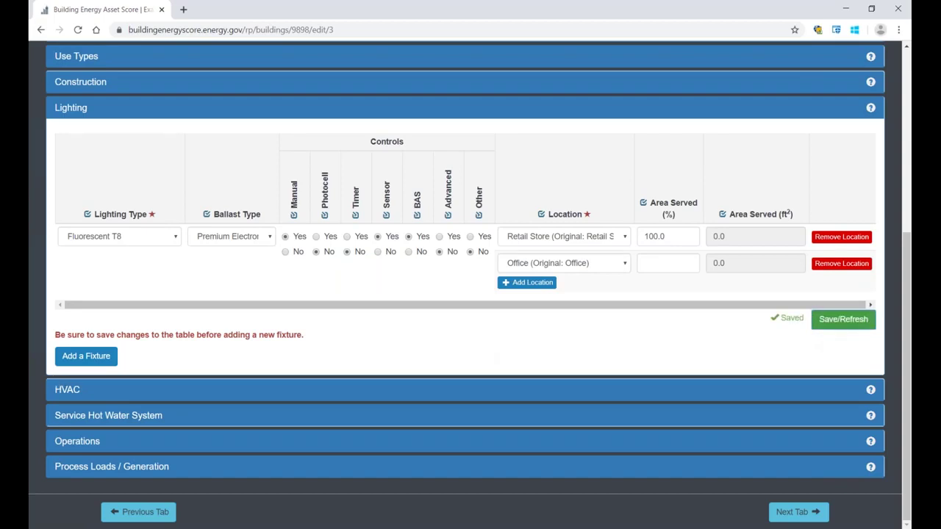
Expand the HVAC section and delete the Packaged Rooftop Air Conditioner system.
click(63, 393)
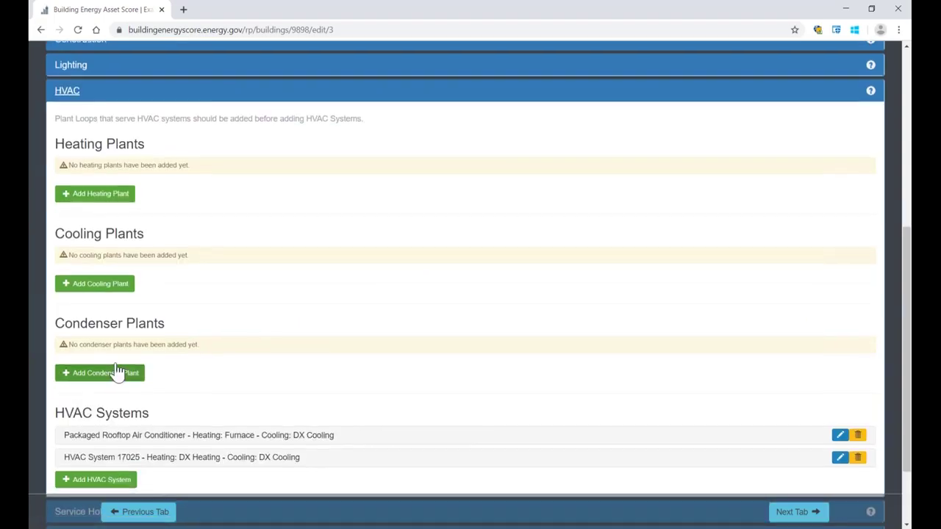
scroll(118, 373, down, 2)
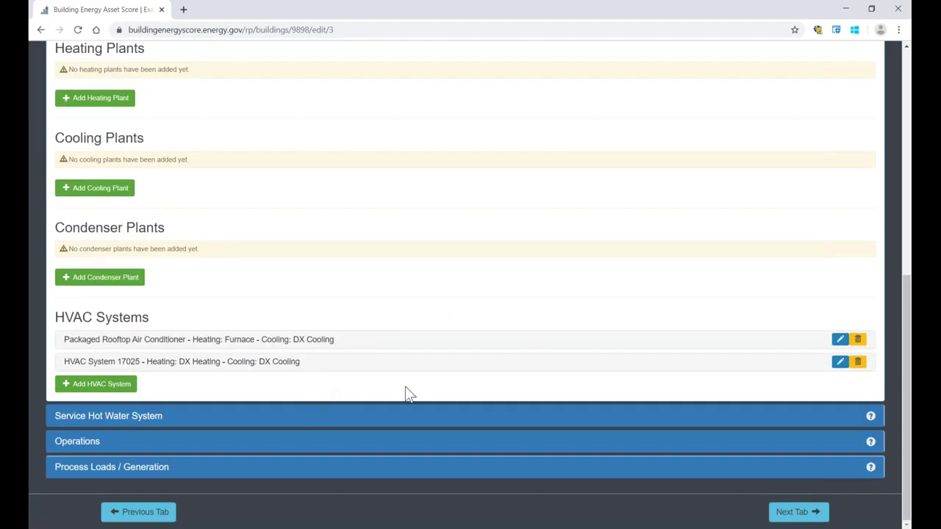
click(858, 343)
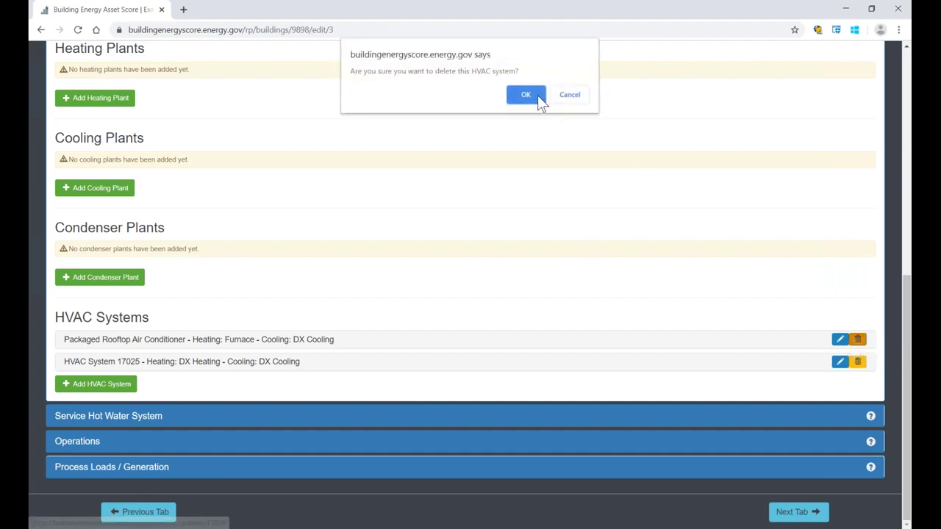
click(535, 95)
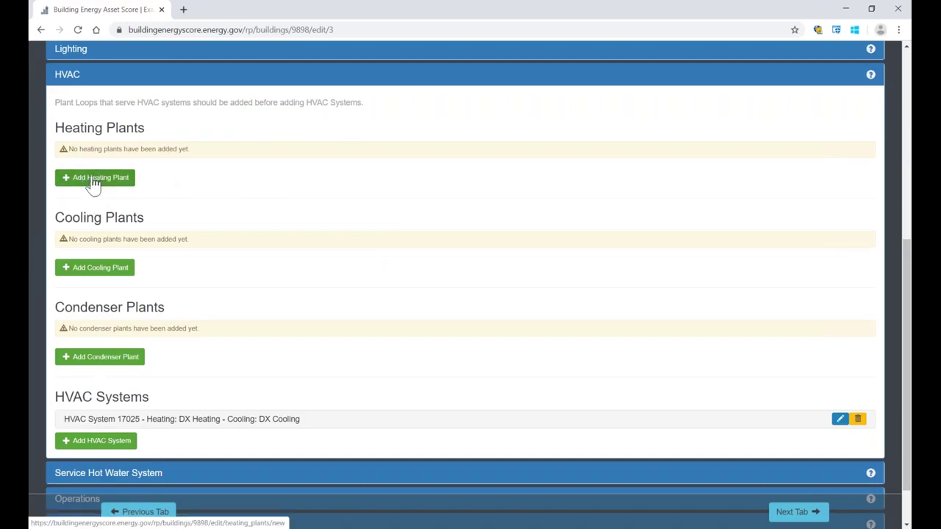
Start a new heating plant of type Hot Water Boiler and review its fields.
click(93, 180)
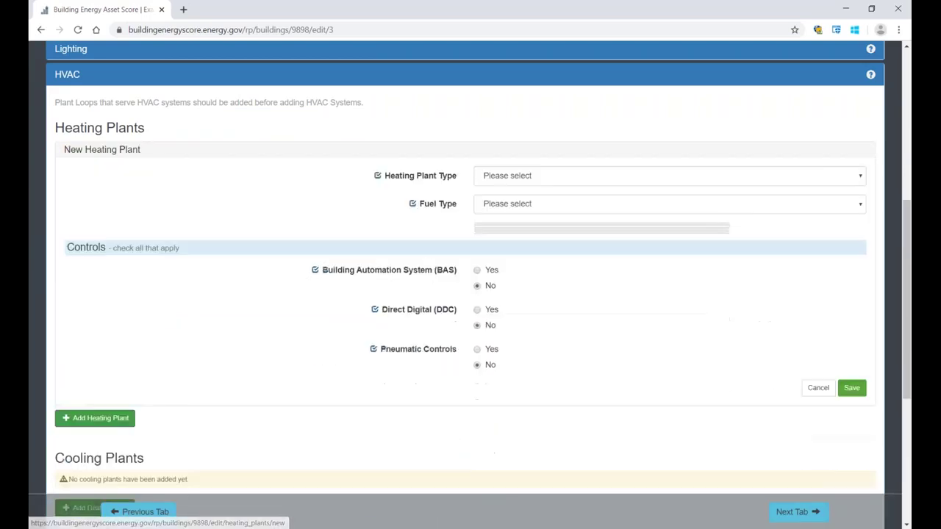
click(508, 179)
click(521, 215)
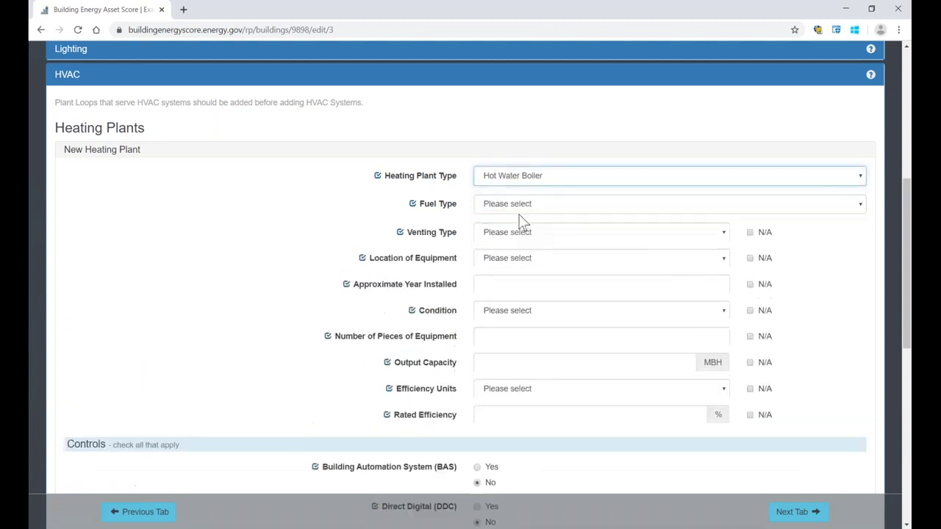
scroll(507, 222, down, 1)
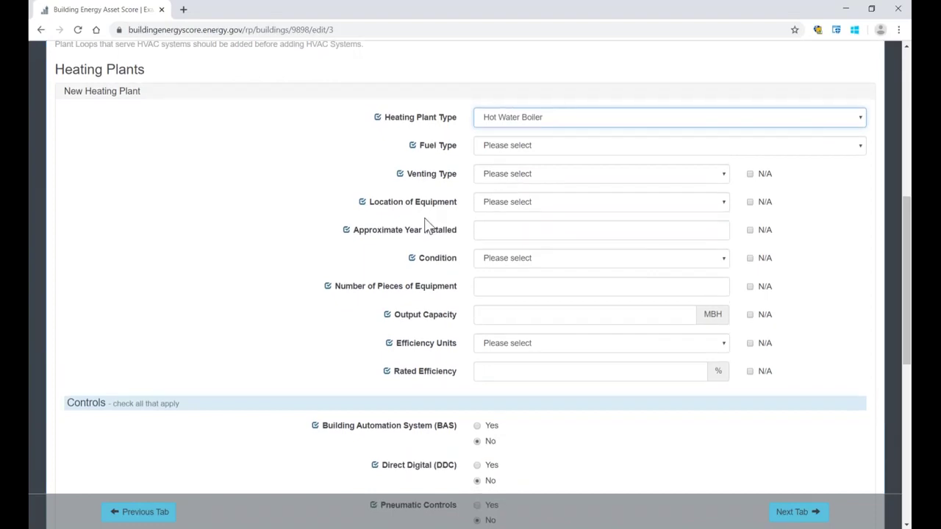
scroll(424, 217, down, 3)
scroll(424, 218, up, 2)
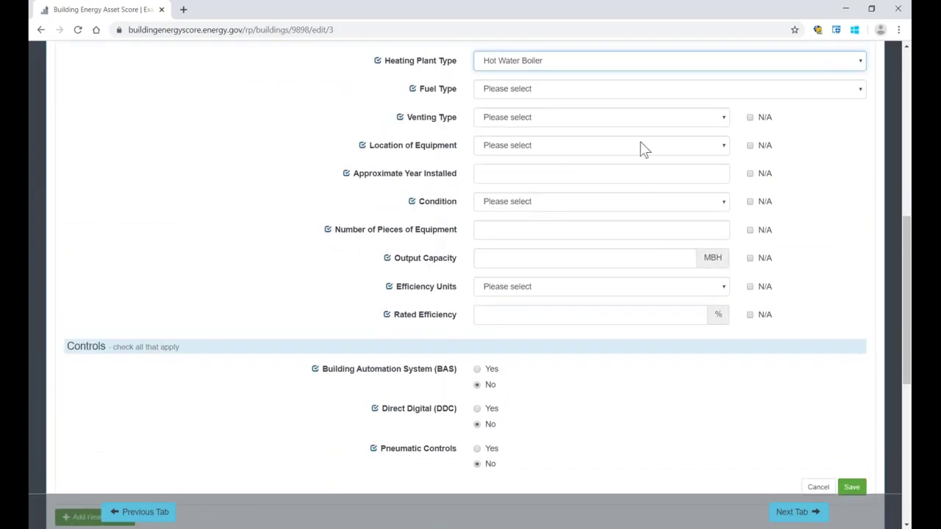
Mark the boiler's Venting Type as N/A, set its condition to Excellent and number of pieces to 1, and save the heating plant.
click(749, 117)
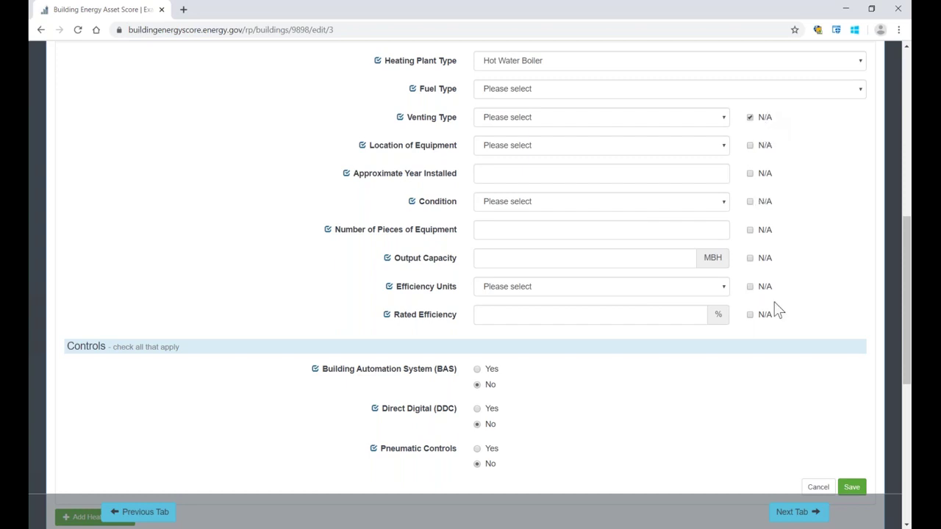
click(720, 201)
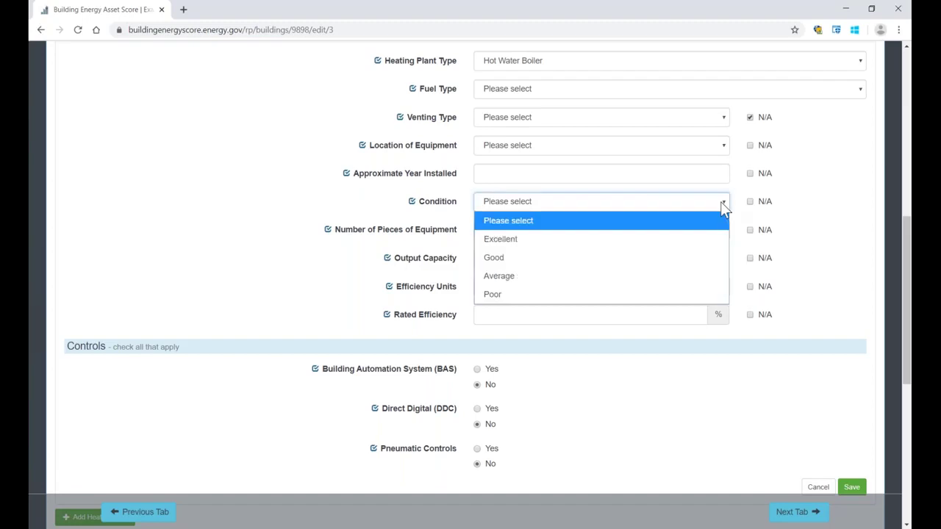
click(700, 238)
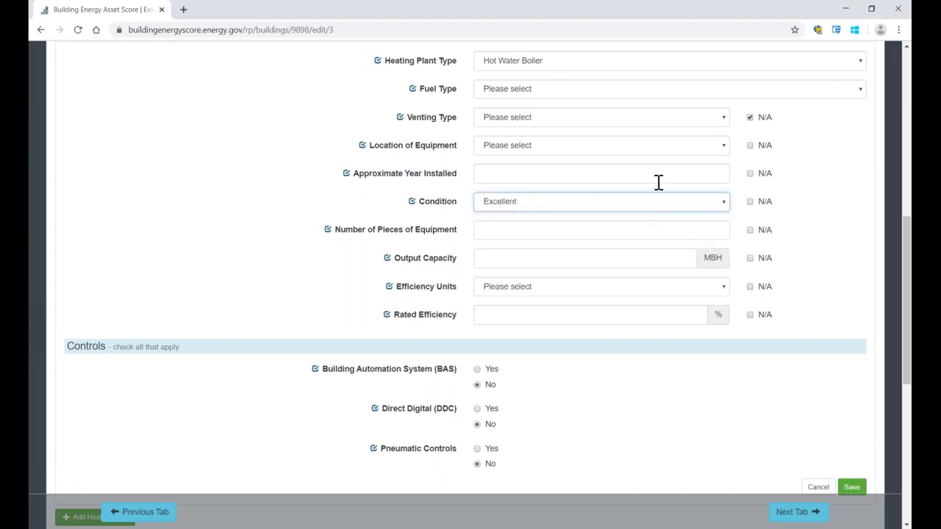
click(632, 231)
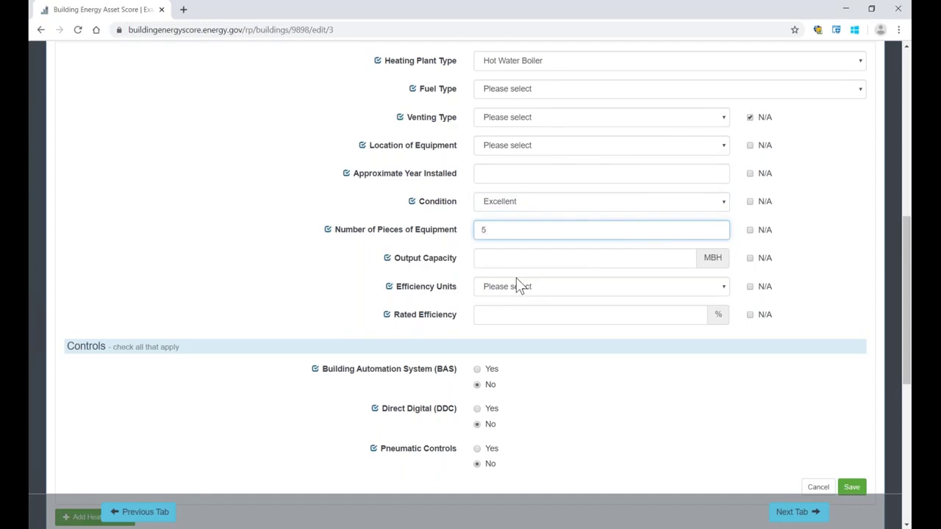
scroll(704, 360, down, 1)
double_click(483, 172)
text(1)
click(808, 193)
click(854, 432)
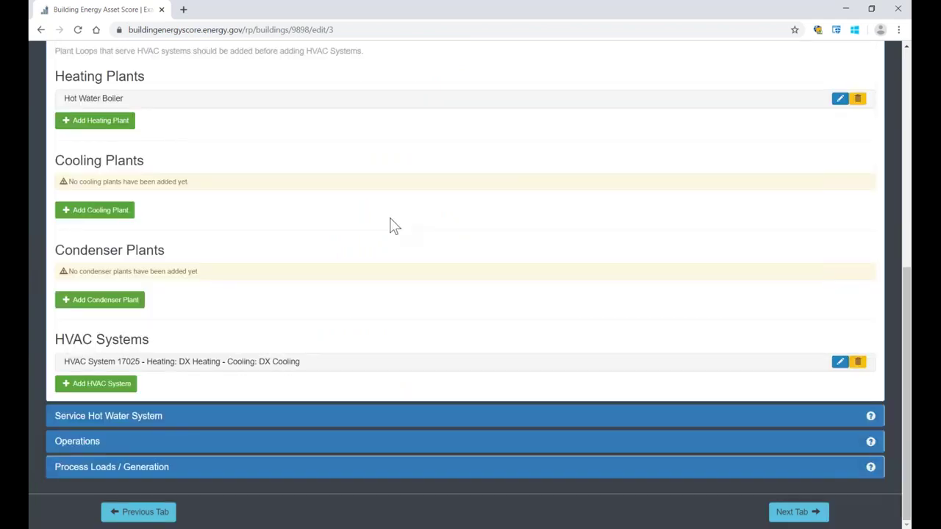
Add and save a Cooling Tower condenser plant with Single Speed fan control.
click(103, 210)
click(816, 407)
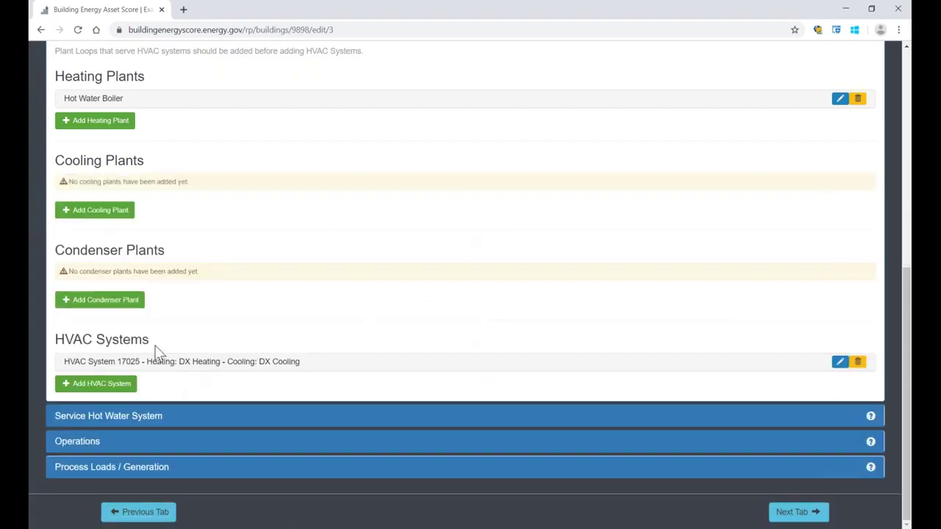
click(125, 306)
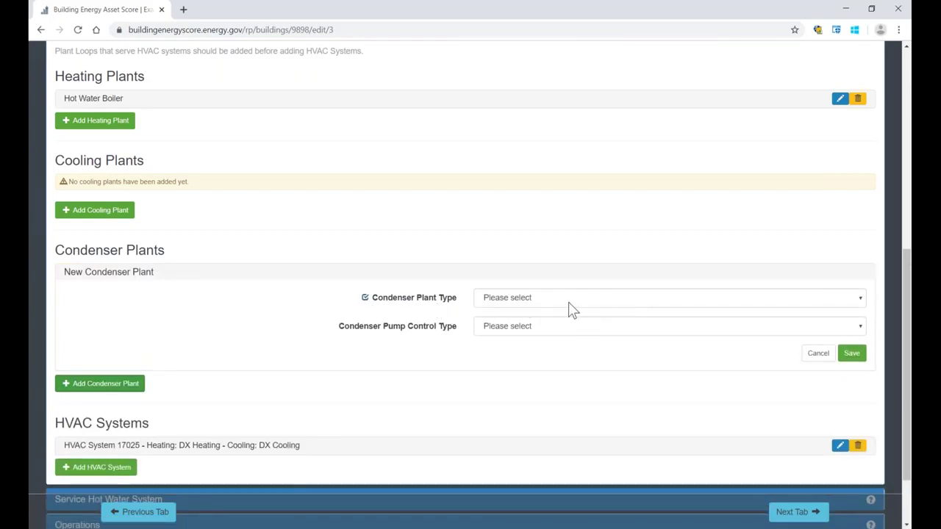
click(570, 304)
click(563, 336)
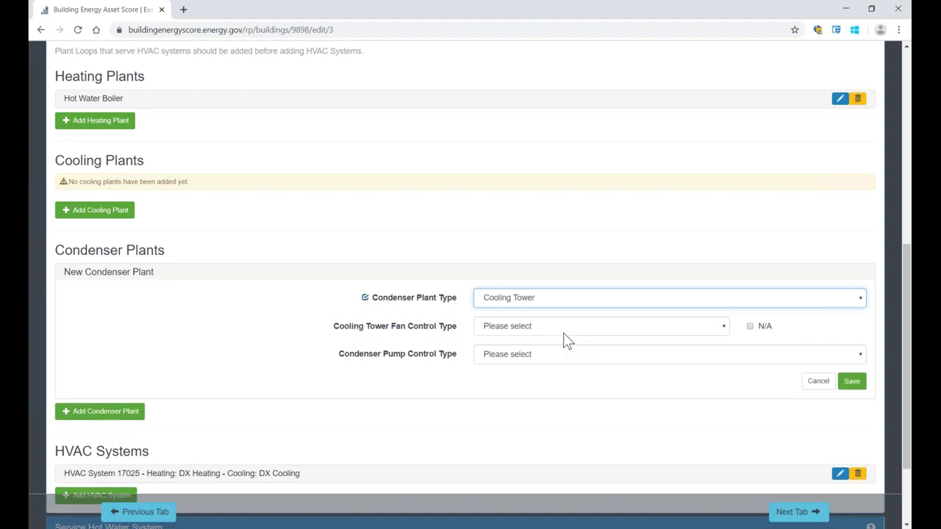
click(702, 330)
click(690, 363)
click(851, 380)
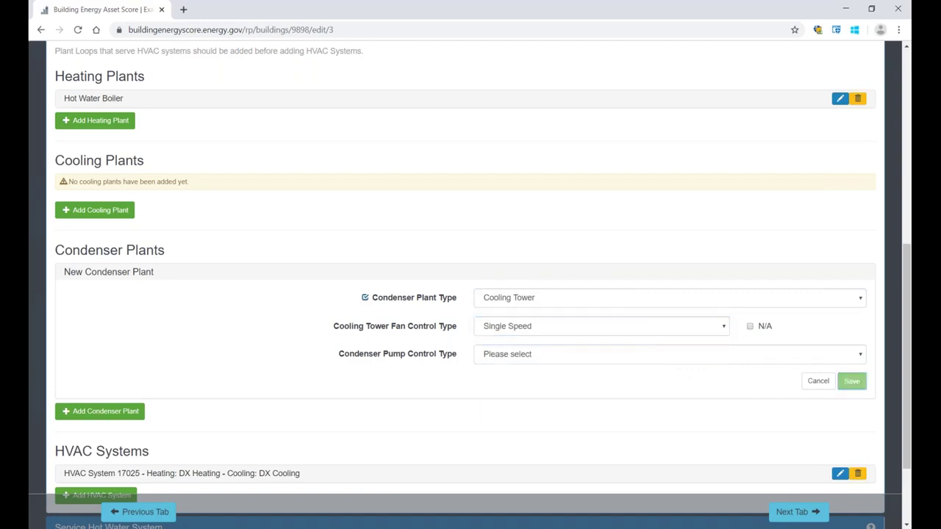
Start a new cooling plant of type Absorption Chiller - 1 Stage with an Air Cooled condenser and Constant Primary chiller pump control.
click(123, 219)
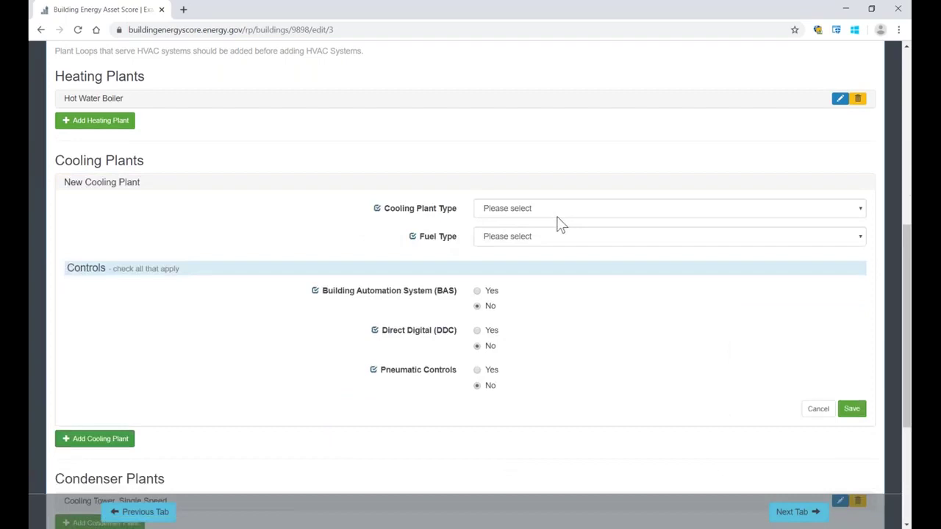
click(567, 211)
click(557, 243)
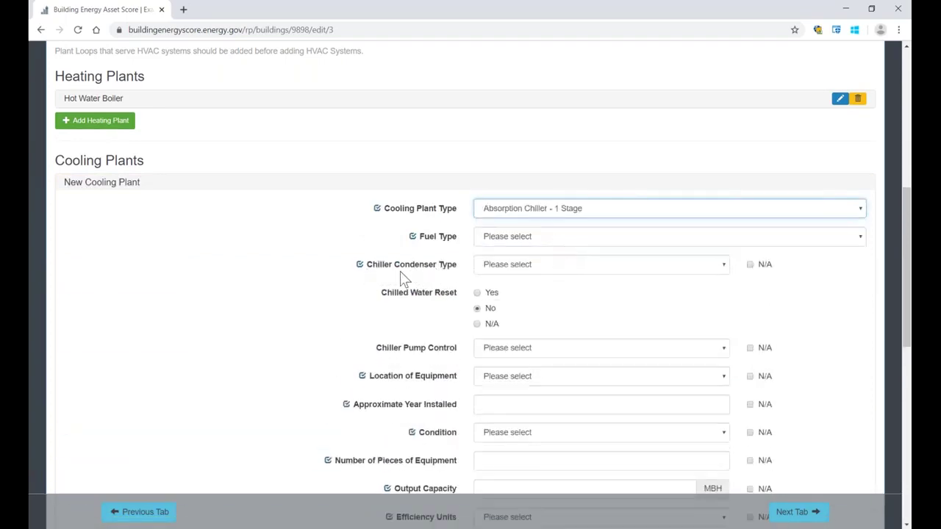
click(486, 265)
click(496, 299)
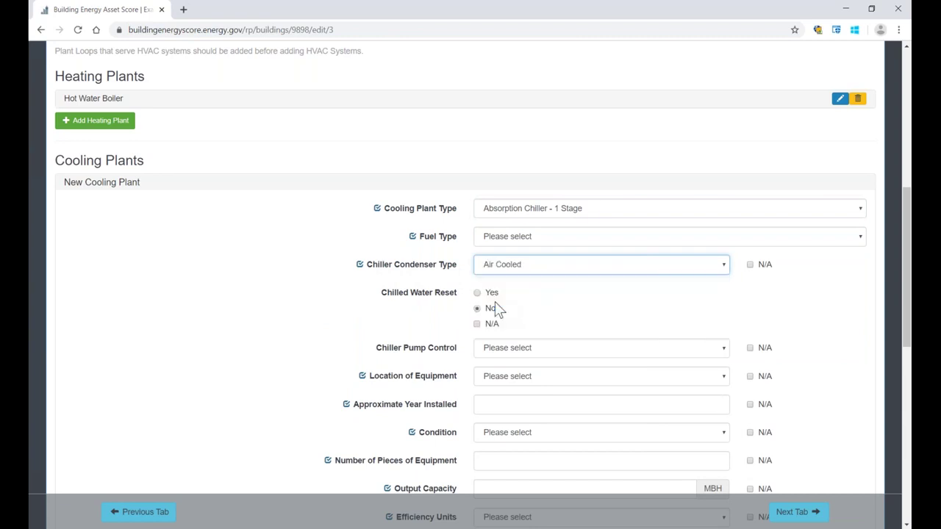
click(524, 348)
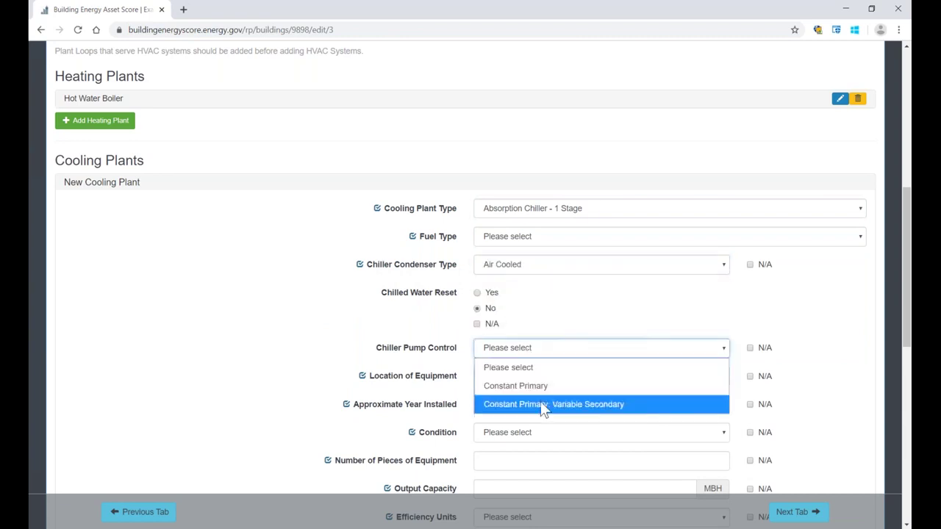
click(542, 393)
Set the cooling plant's fuel type to Electricity and its equipment location to Roof, and save the plant.
click(525, 237)
click(520, 273)
scroll(518, 286, down, 2)
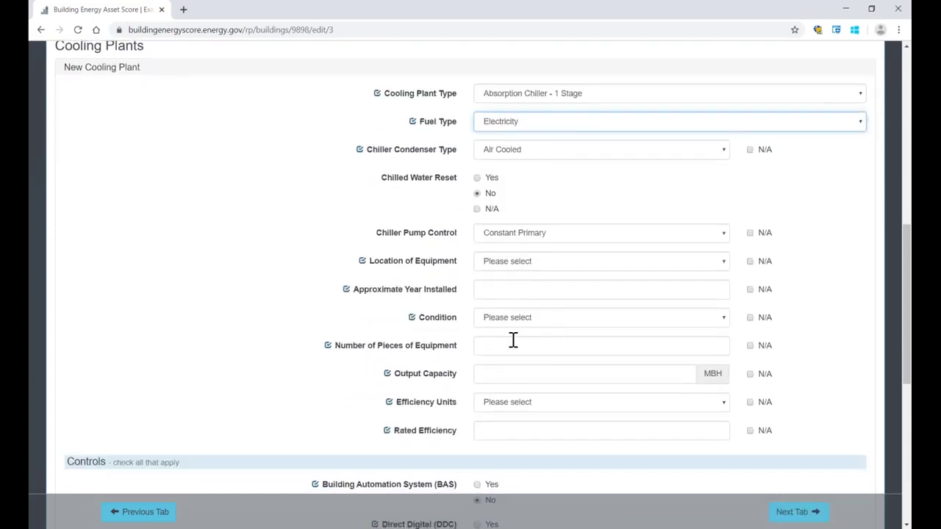
click(517, 262)
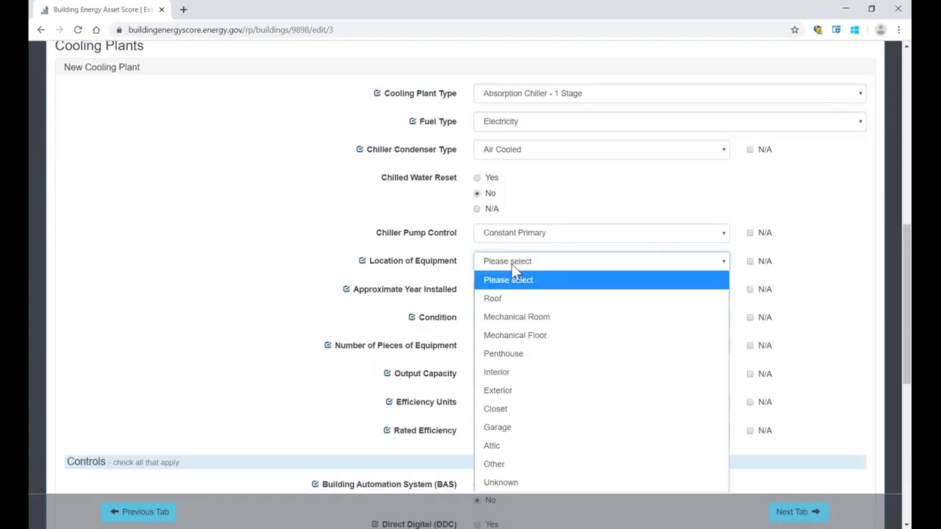
click(511, 301)
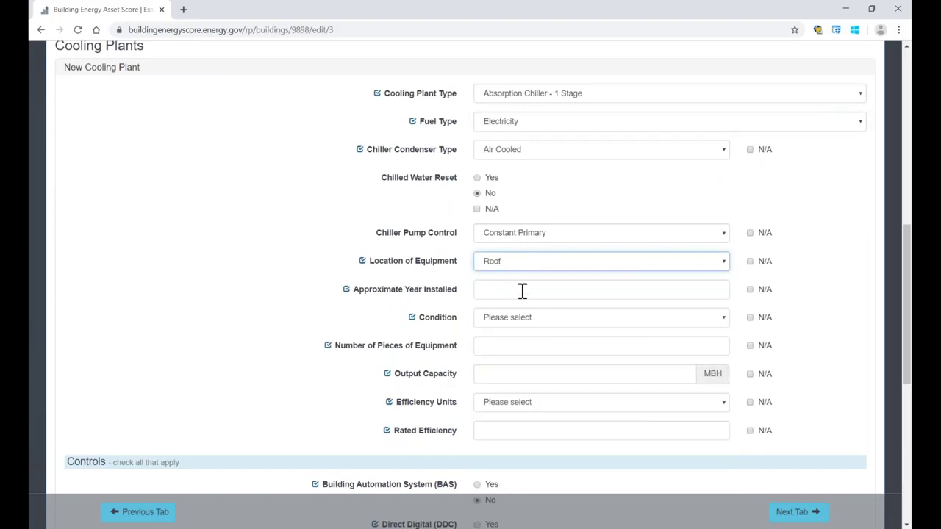
scroll(522, 290, down, 2)
scroll(668, 351, down, 2)
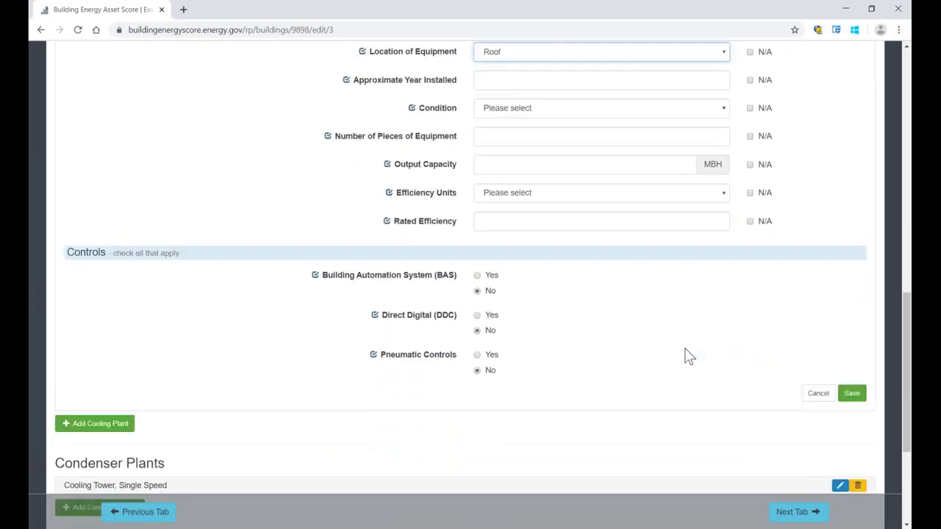
click(851, 374)
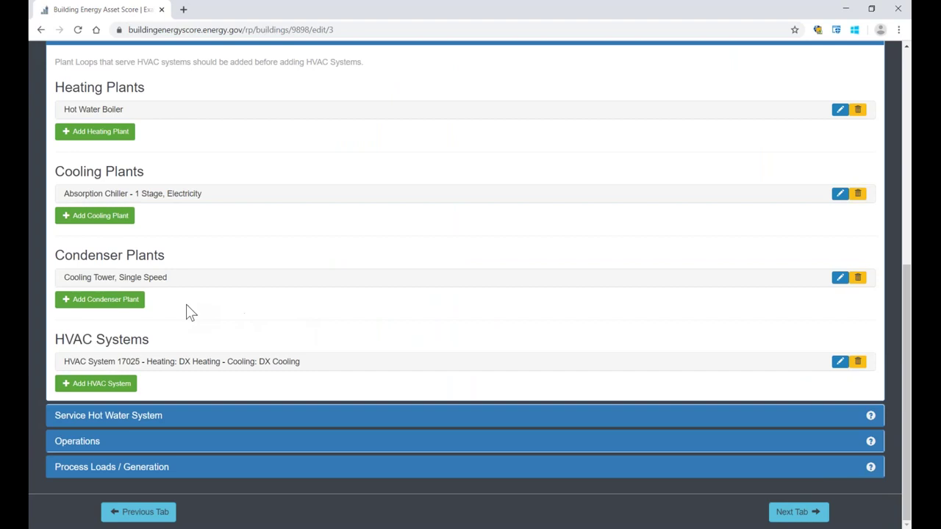
Start a new HVAC system with Plant as the heating source and the Hot Water Boiler as its heating plant.
click(96, 384)
scroll(547, 278, down, 3)
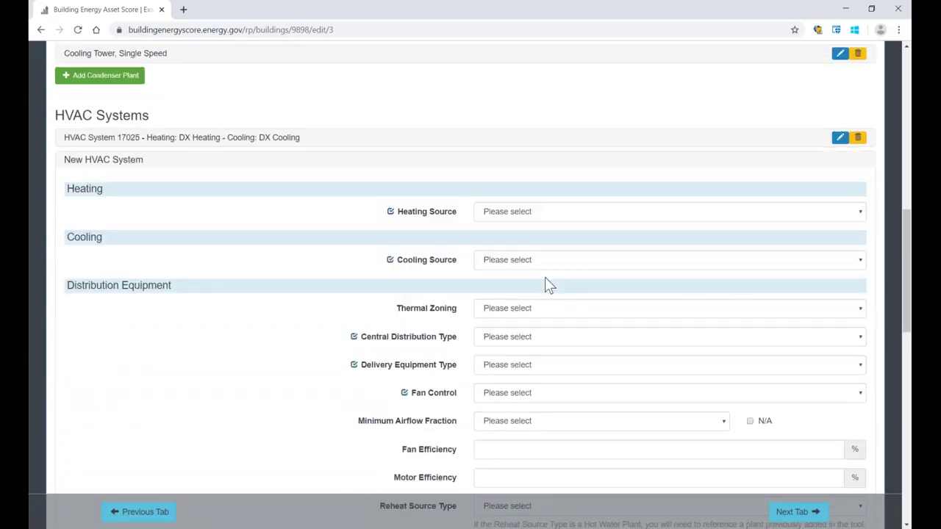
click(498, 208)
click(506, 298)
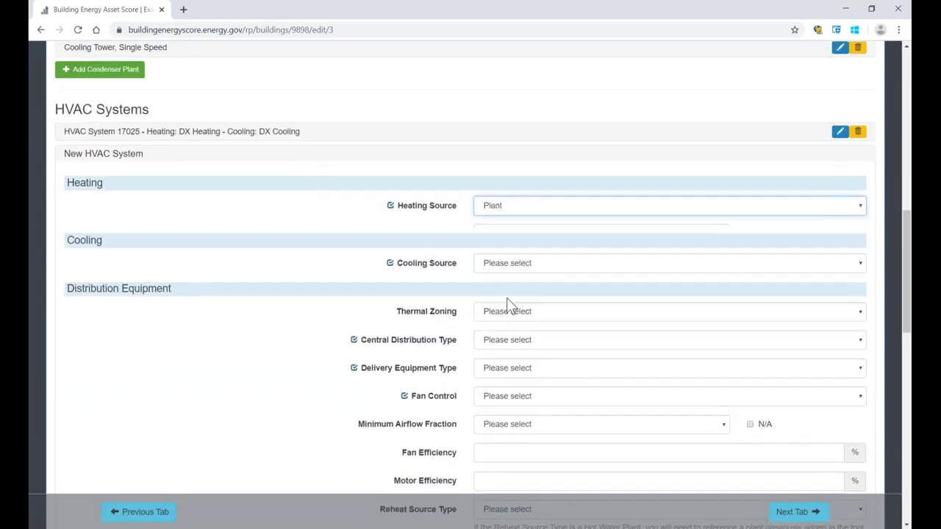
click(505, 240)
click(505, 271)
Set the HVAC system's cooling source to Plant and its cooling plant to Absorption Chiller - 1 Stage, Electricity.
click(508, 308)
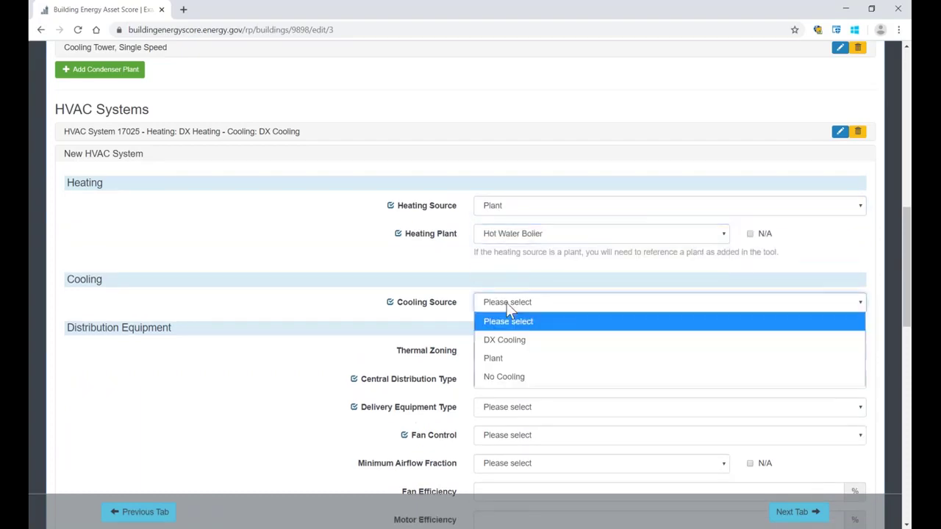
click(509, 358)
click(517, 334)
click(521, 369)
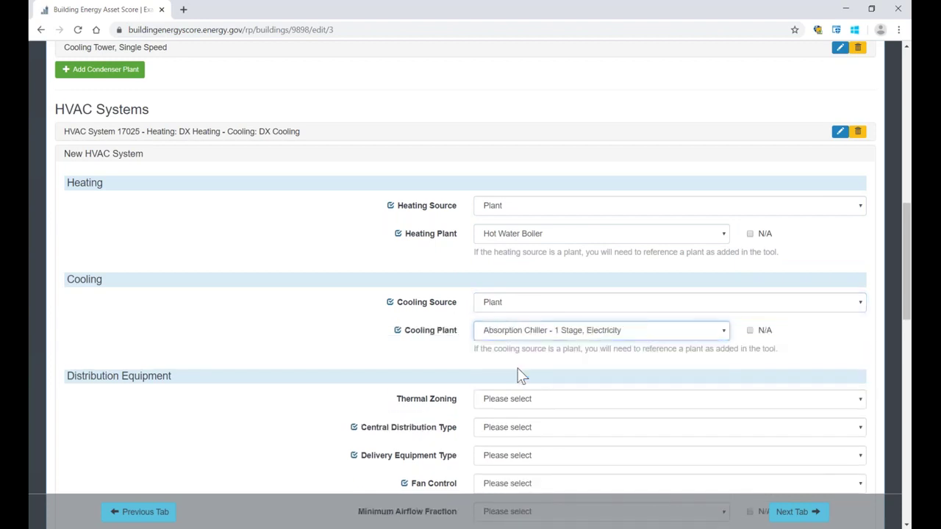
Under Distribution Equipment, set the thermal zoning to Multi Zone with Reheat and the central distribution type to Hydronic.
scroll(520, 377, down, 3)
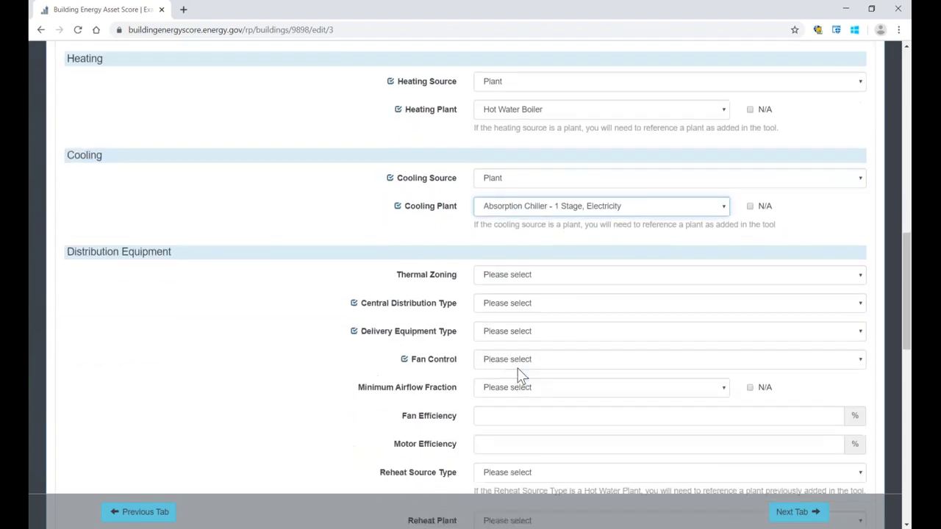
drag(188, 146, 67, 145)
click(586, 171)
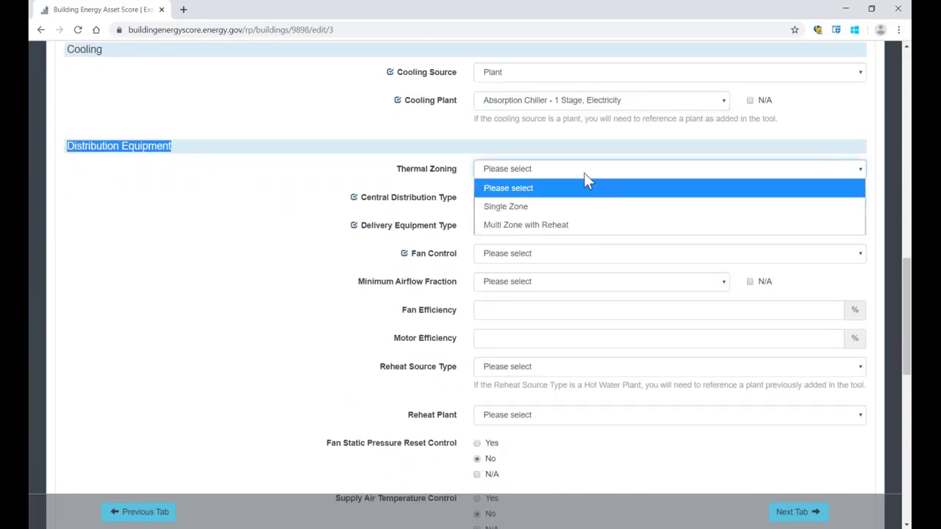
click(576, 226)
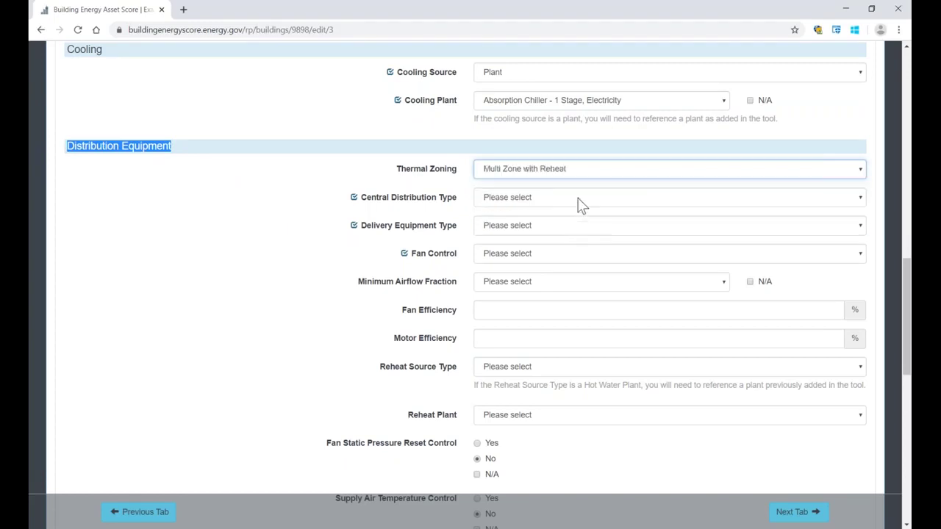
click(577, 199)
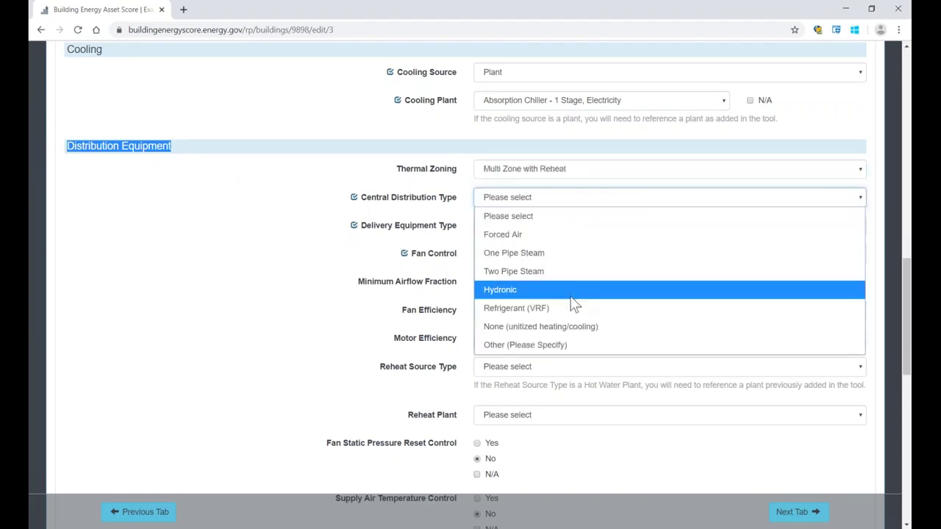
click(569, 292)
Set the delivery equipment type to Central Fan and the terminal unit type to VAV with Reheat, and save the HVAC system.
click(570, 229)
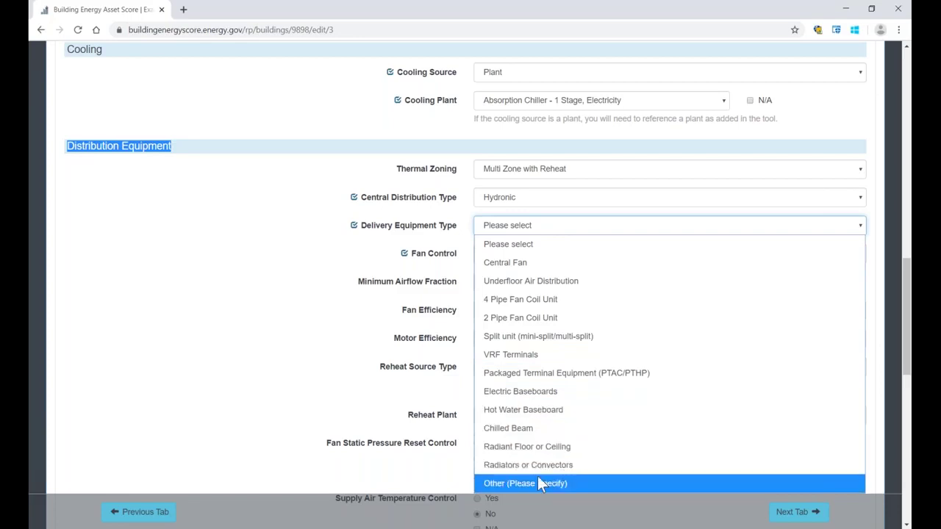
click(565, 265)
click(557, 279)
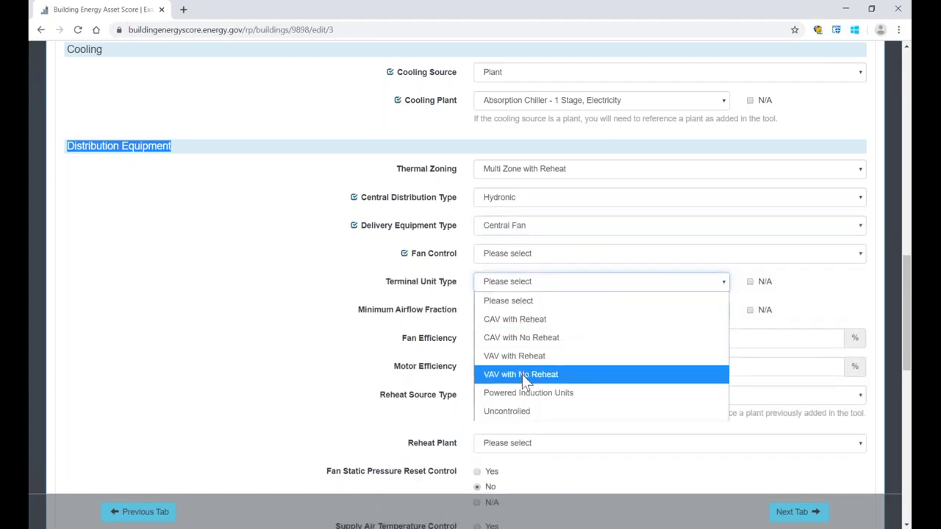
click(532, 356)
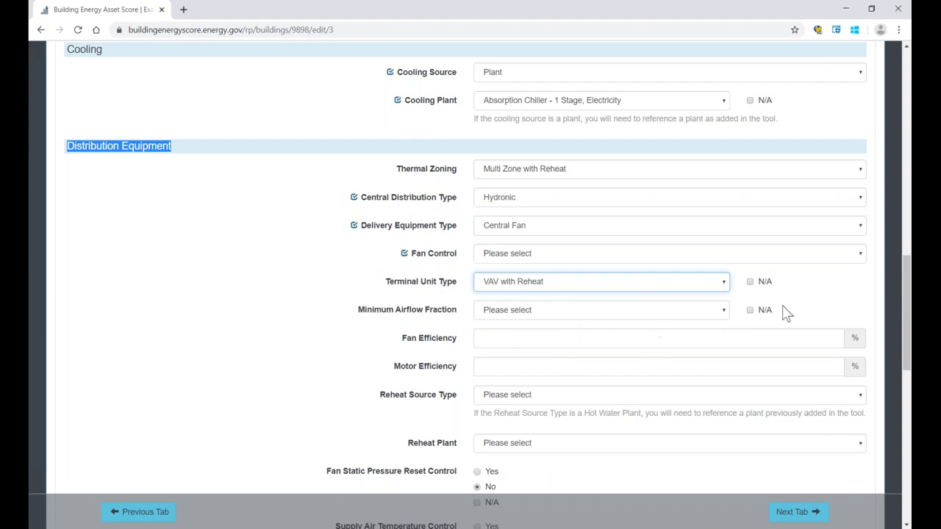
scroll(784, 312, down, 6)
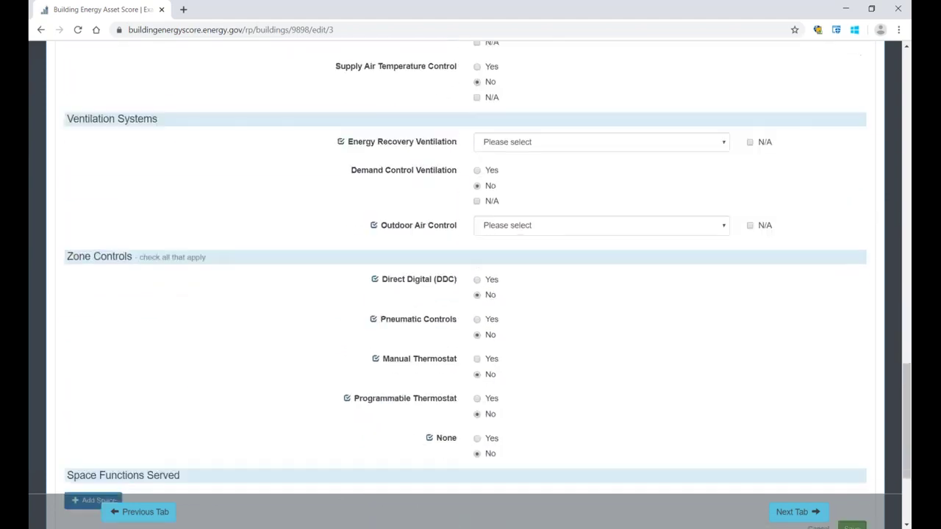
scroll(850, 352, down, 3)
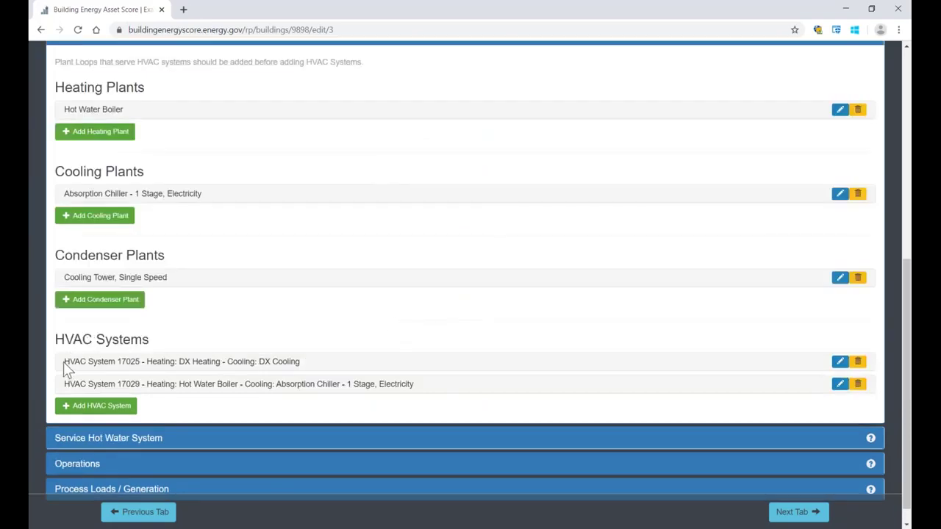
Review the list entry of the boiler-and-chiller HVAC system and reopen that system to check its heating and cooling fields.
drag(64, 383, 418, 384)
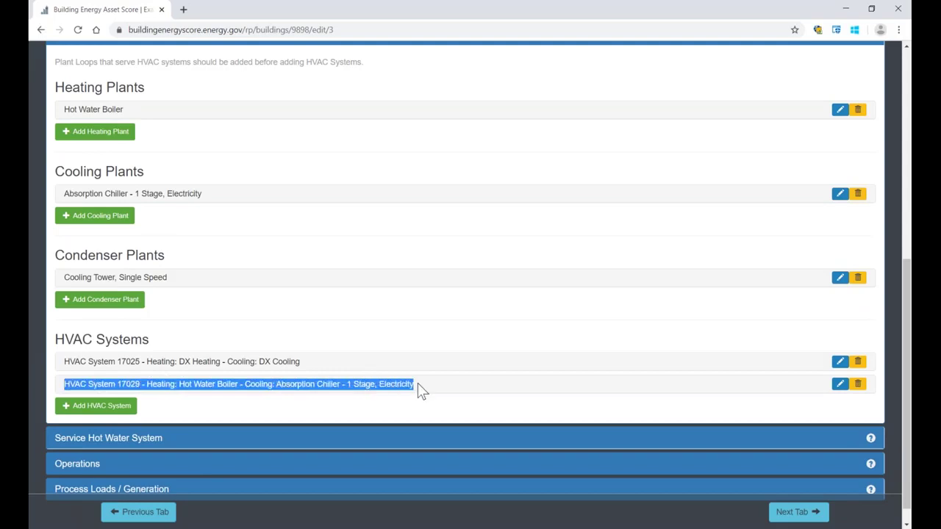
click(405, 344)
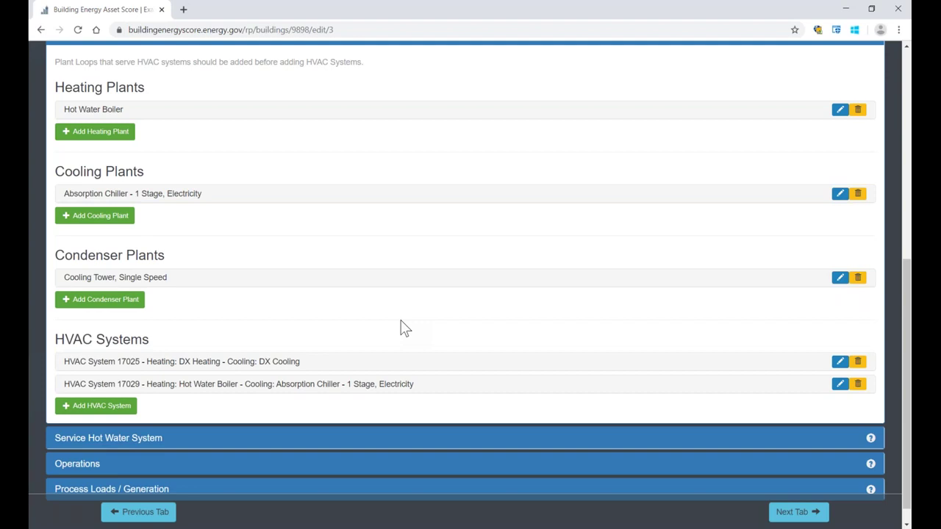
scroll(403, 327, down, 1)
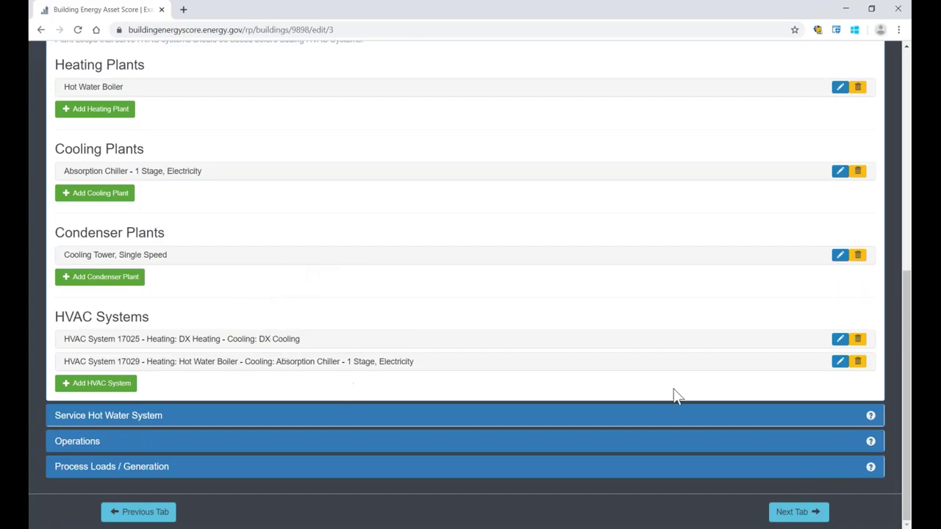
click(839, 362)
scroll(727, 371, down, 2)
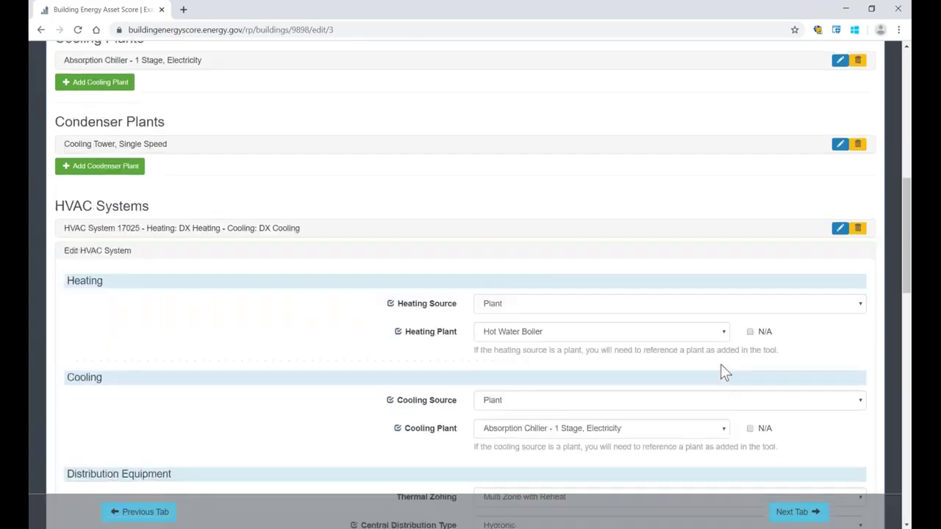
scroll(717, 375, up, 5)
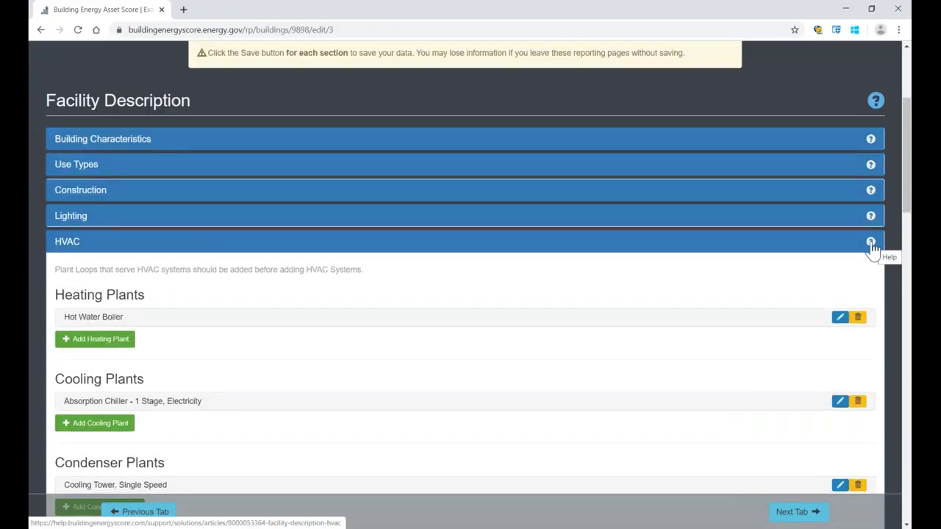
Open the HVAC section's help article and its HVAC System Configurations article, and examine the table of common systems and suggested entries.
click(871, 243)
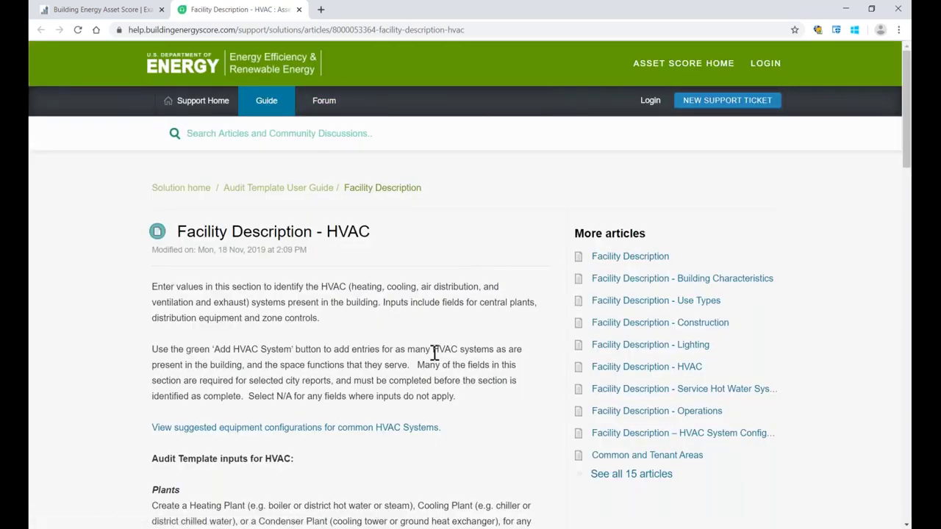
click(621, 438)
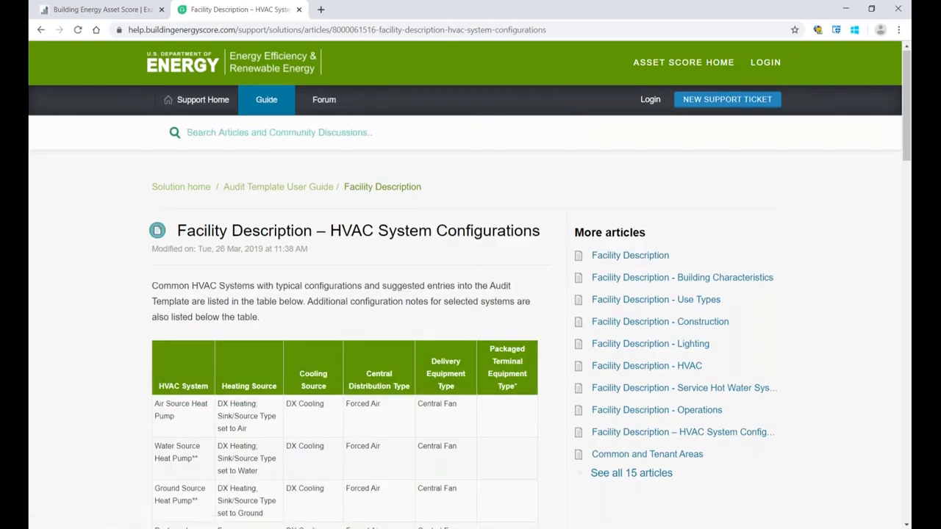
scroll(278, 178, down, 3)
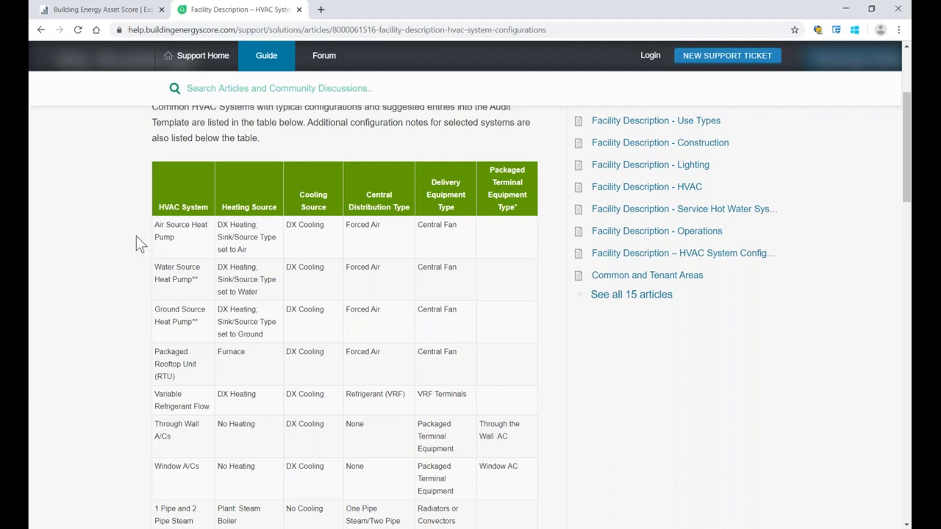
scroll(136, 237, down, 5)
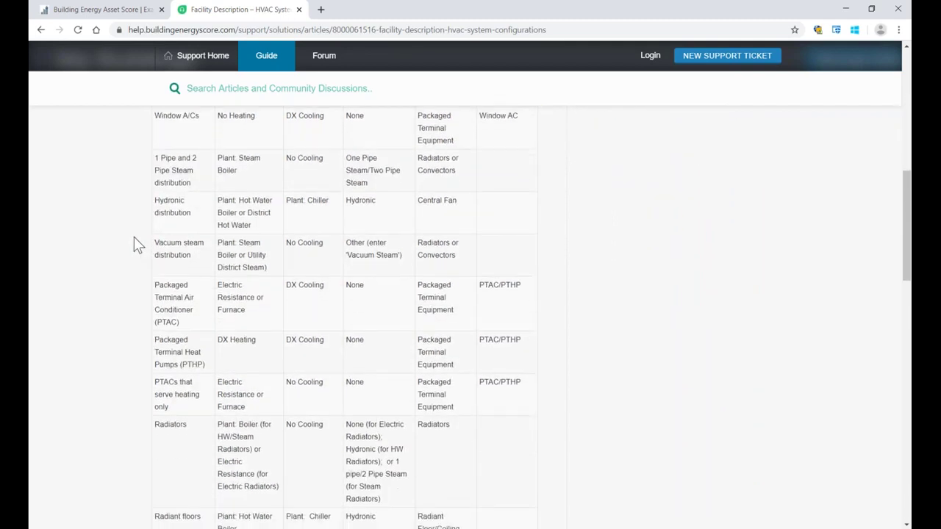
scroll(133, 237, down, 5)
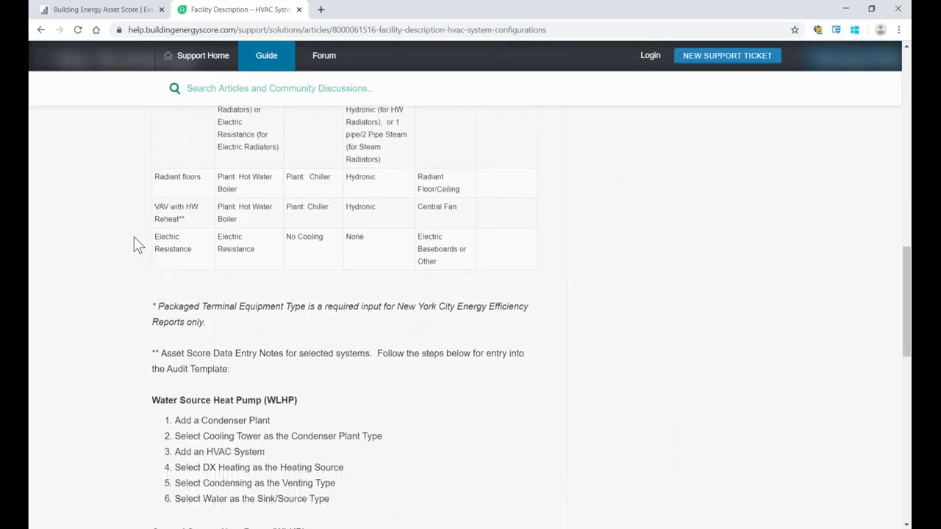
Examine the data entry notes below the configurations table and highlight the Ground Source Heat Pump (WLHP) heading.
scroll(133, 244, down, 4)
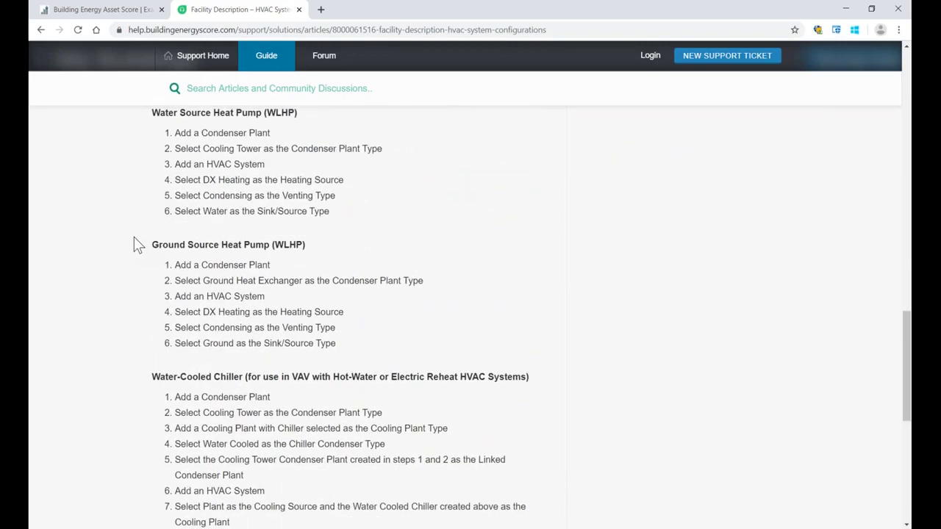
scroll(134, 237, down, 2)
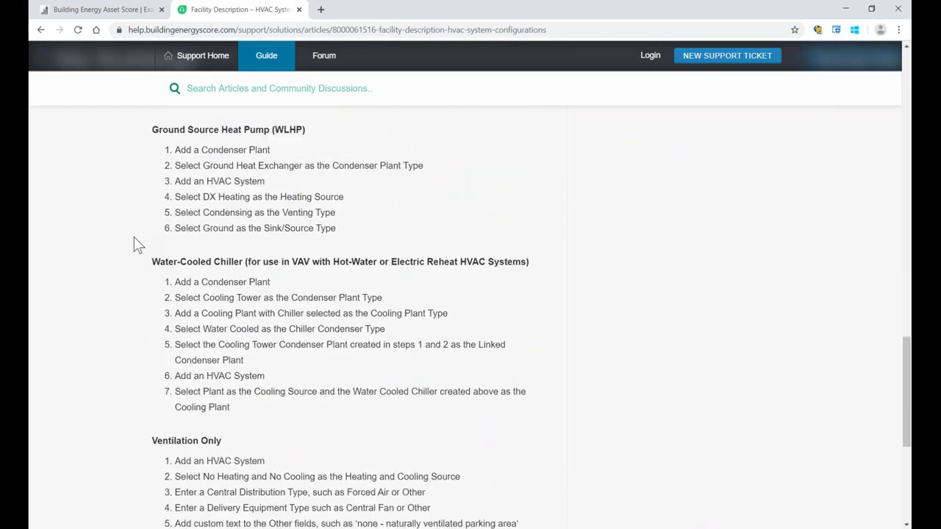
drag(154, 129, 307, 129)
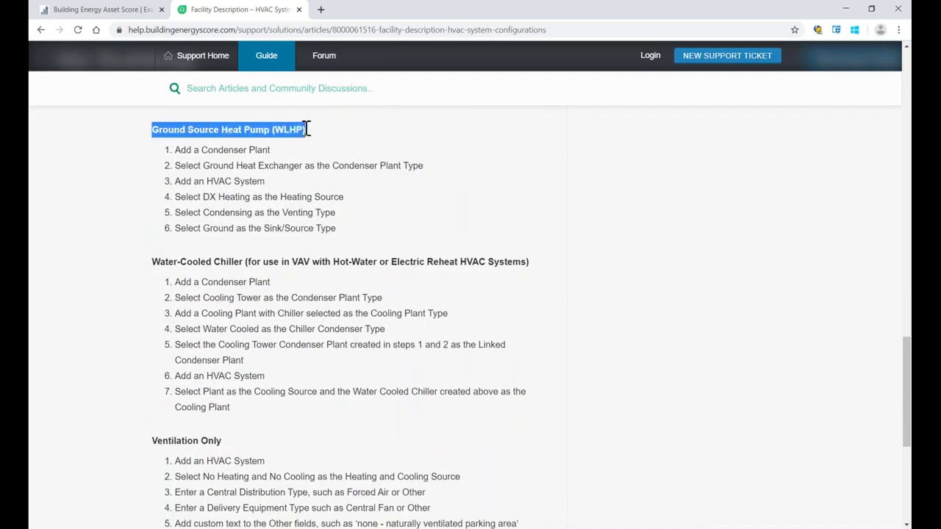
Return to the audit report, collapse the HVAC section and open the Direct Fired-Storage service hot water system for editing.
click(130, 12)
click(59, 244)
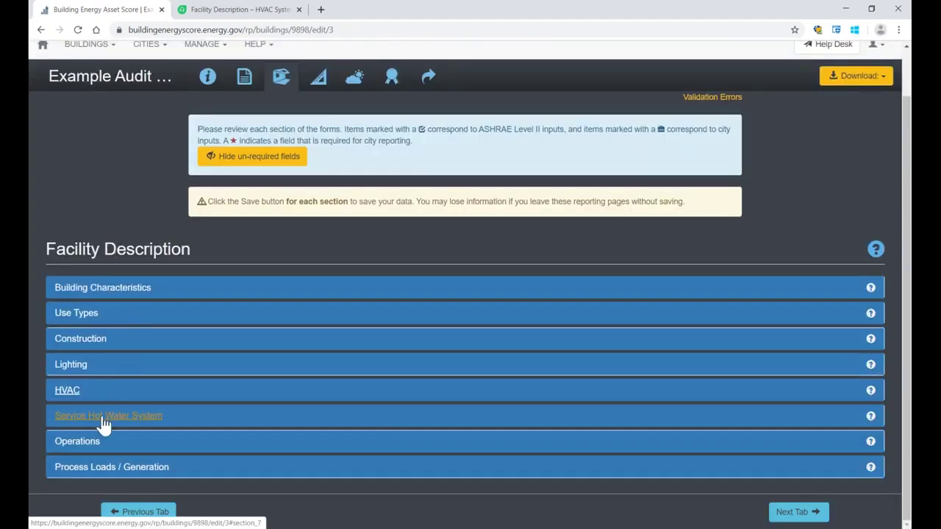
click(103, 417)
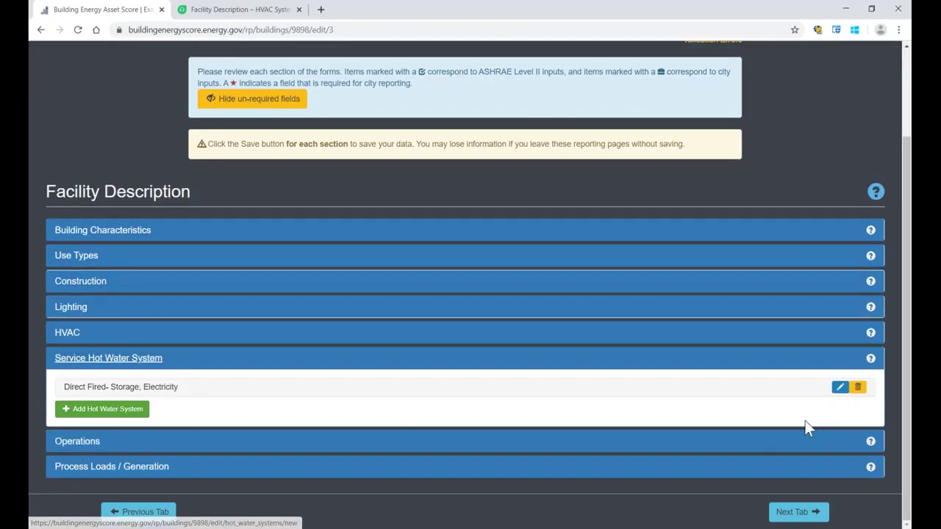
click(838, 388)
Set the service hot water system's fuel source to Natural Gas.
scroll(405, 307, down, 2)
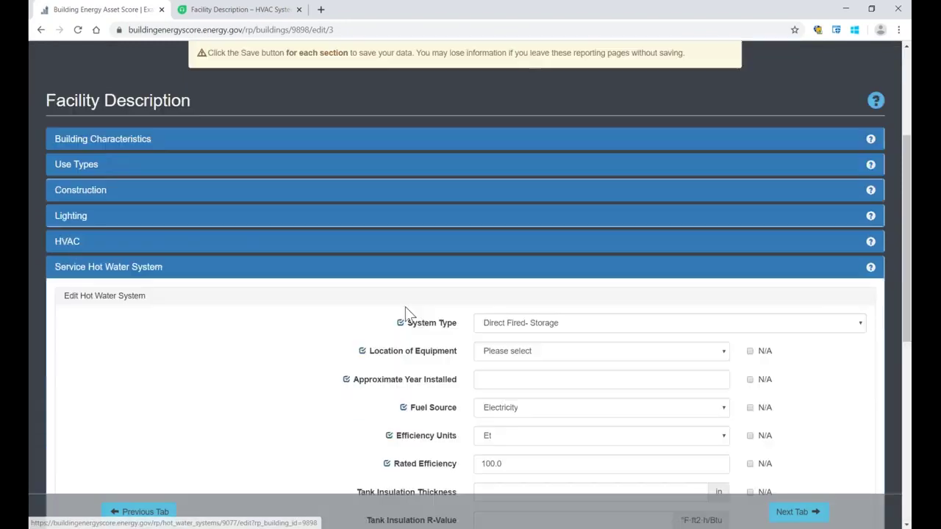
scroll(405, 306, down, 1)
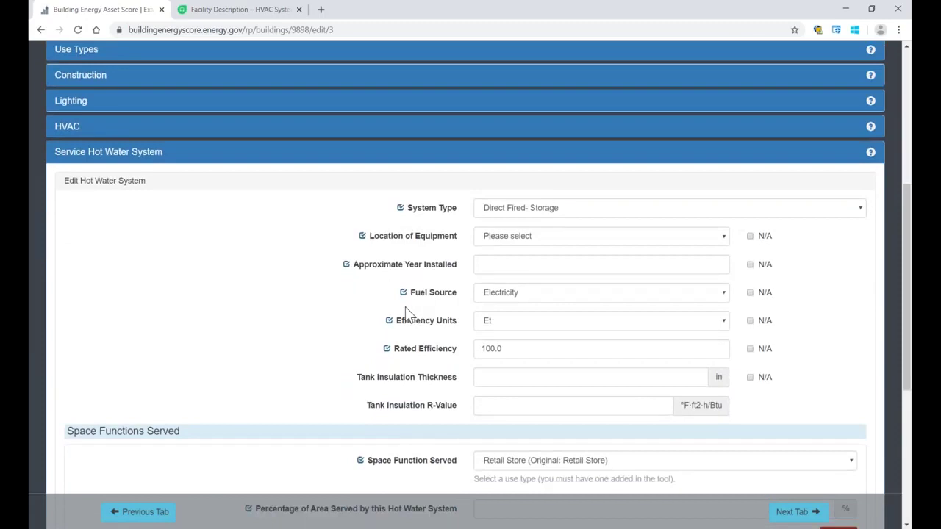
click(578, 292)
scroll(565, 155, down, 1)
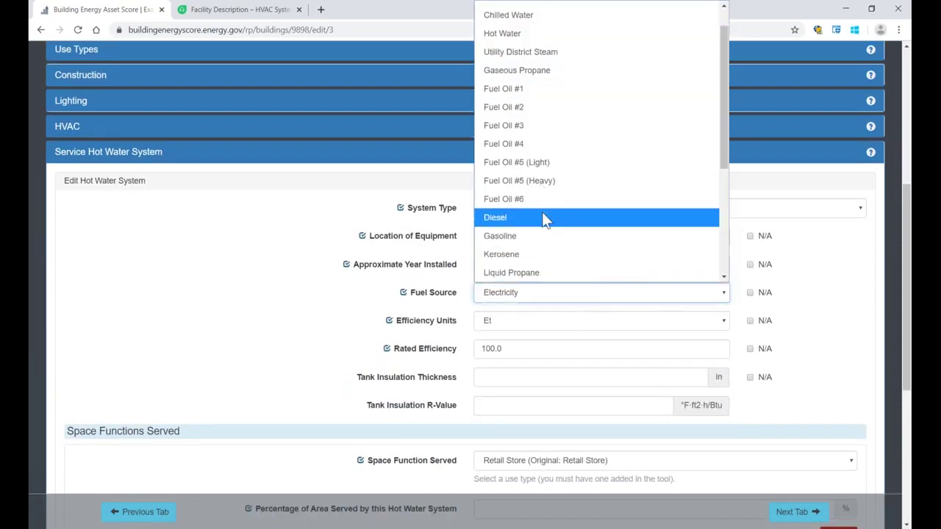
scroll(542, 220, up, 1)
click(543, 28)
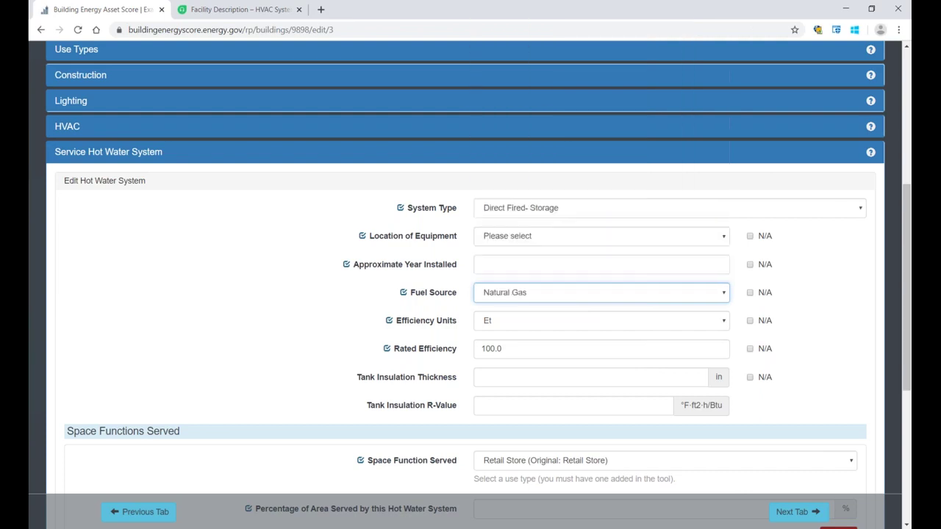
Under Space Functions Served, enter 100% of area served for Retail Store, fill in the Office percentage, and save the hot water system.
scroll(297, 242, down, 4)
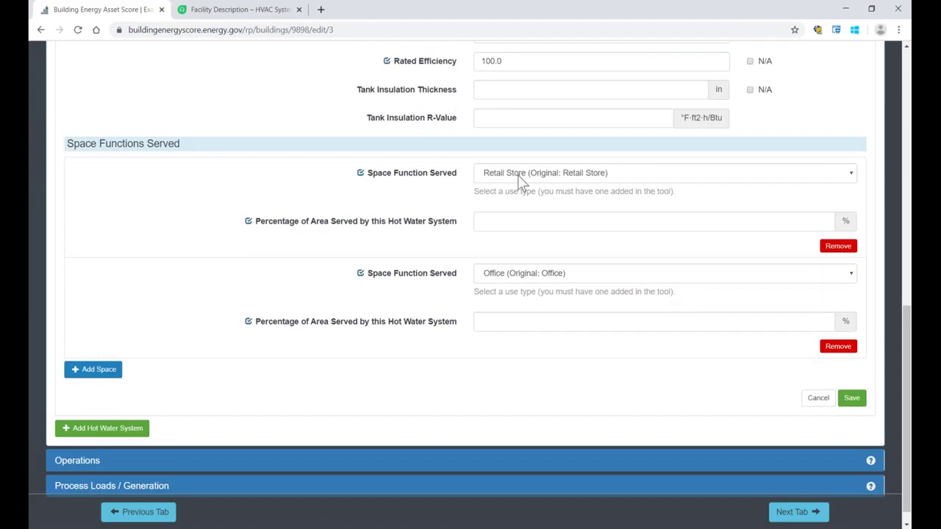
drag(194, 144, 67, 143)
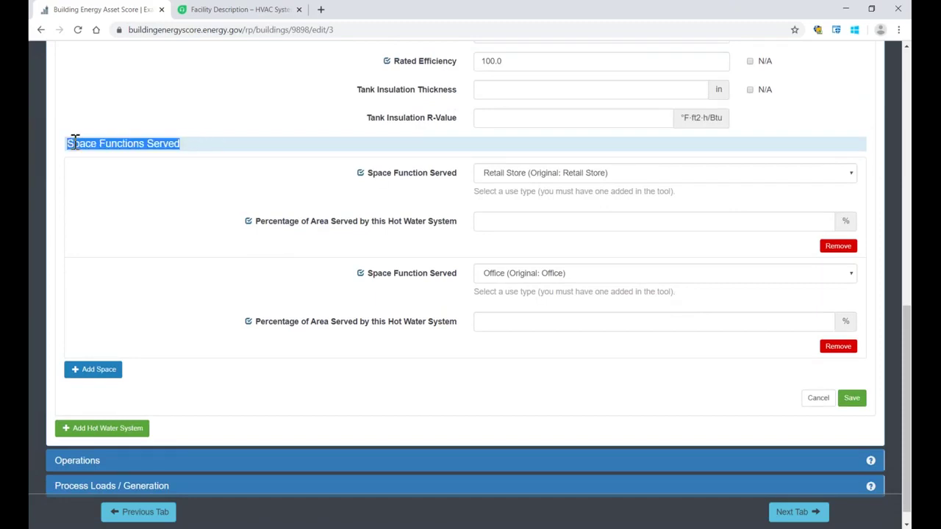
click(526, 176)
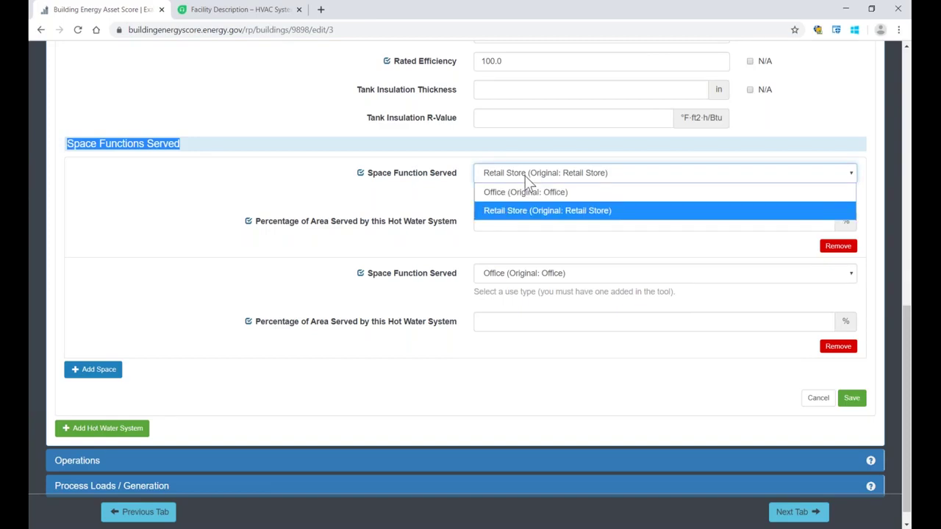
click(524, 176)
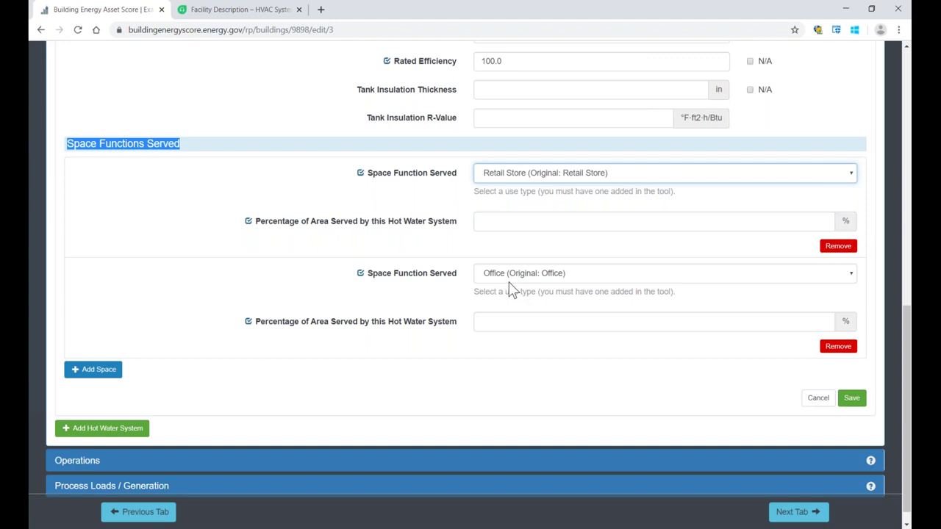
click(528, 220)
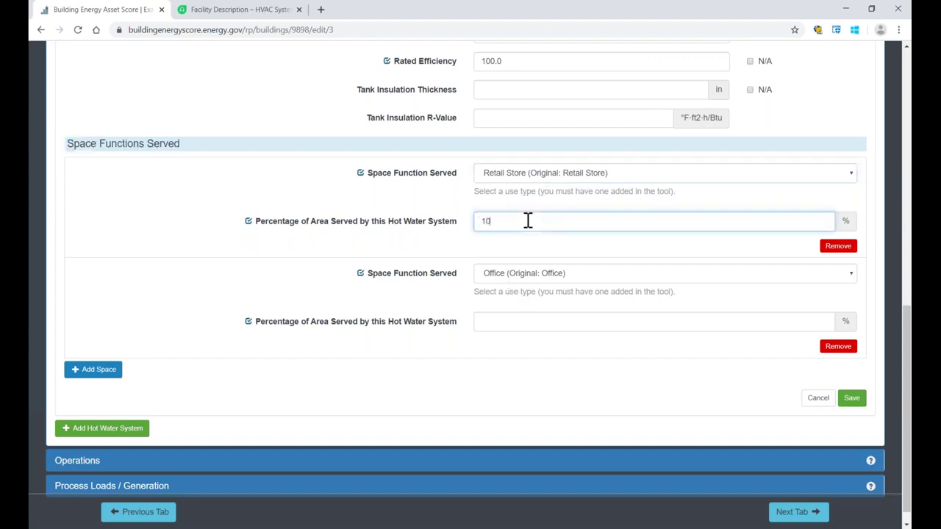
click(528, 319)
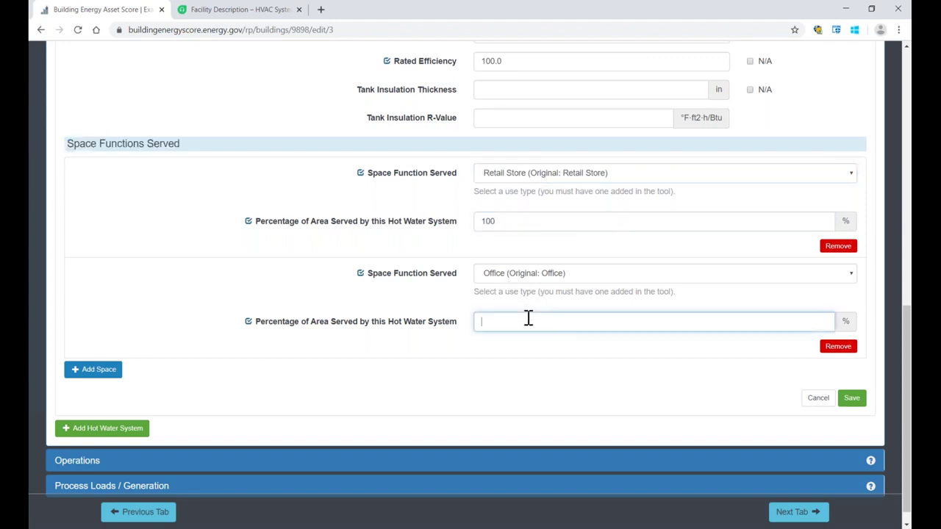
text(133)
key(BackSpace)
key(BackSpace)
click(847, 400)
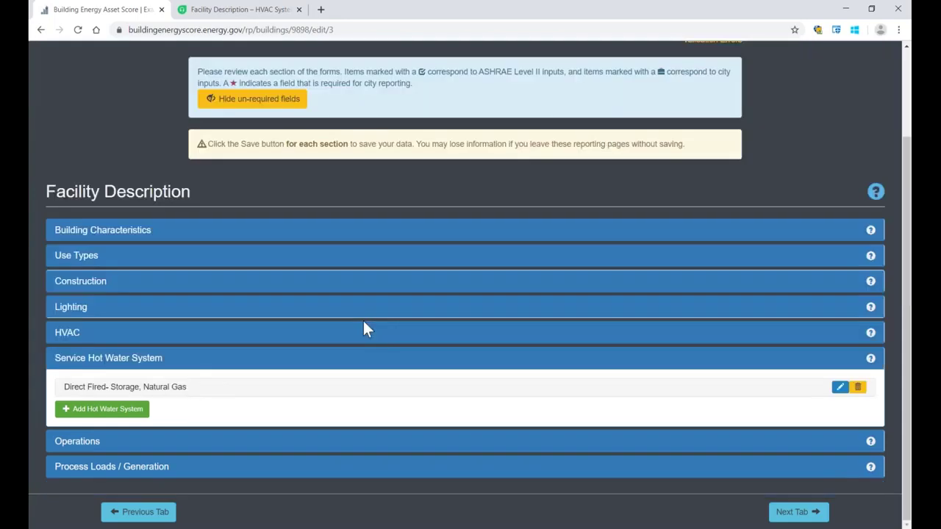
Review the elevator and operation entries in the Operations section and collapse it.
click(79, 442)
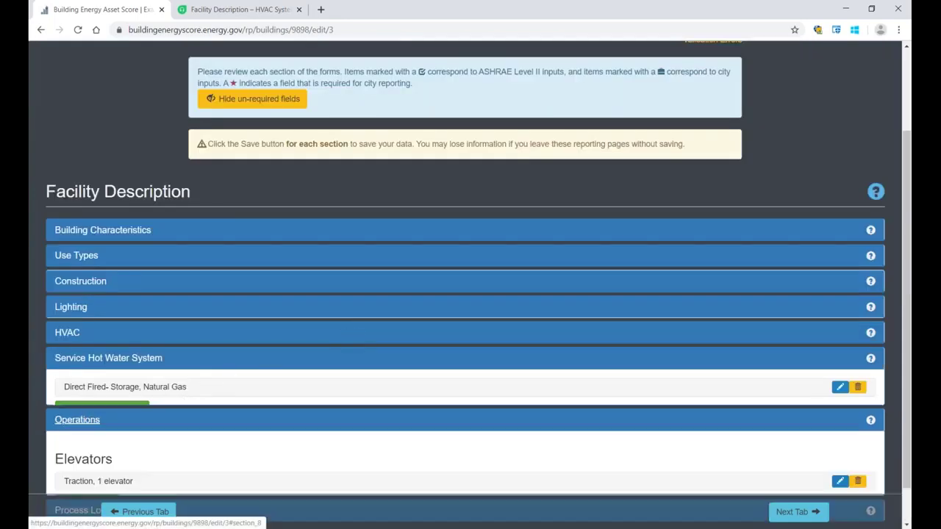
scroll(266, 448, down, 2)
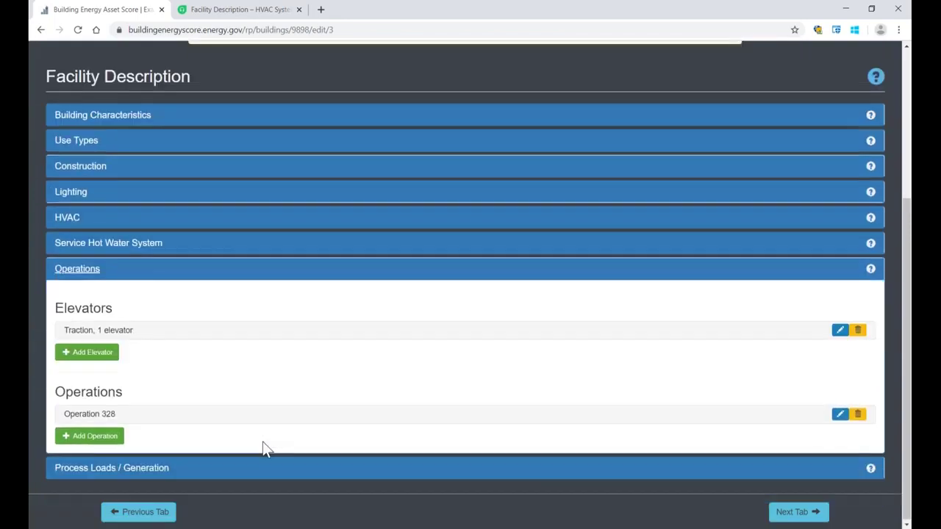
click(79, 272)
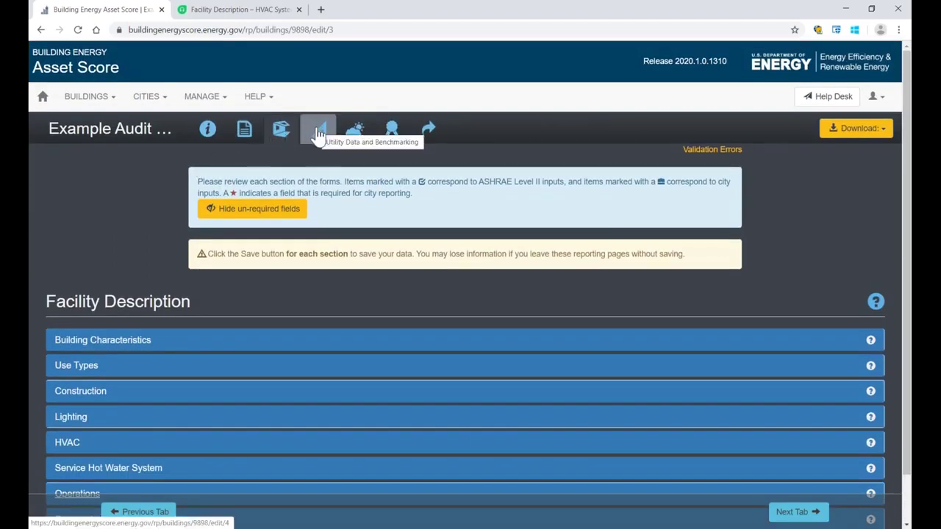
Go to Utility Data and Benchmarking and review its section list, the Ownership Details and the Metering Configuration.
click(317, 134)
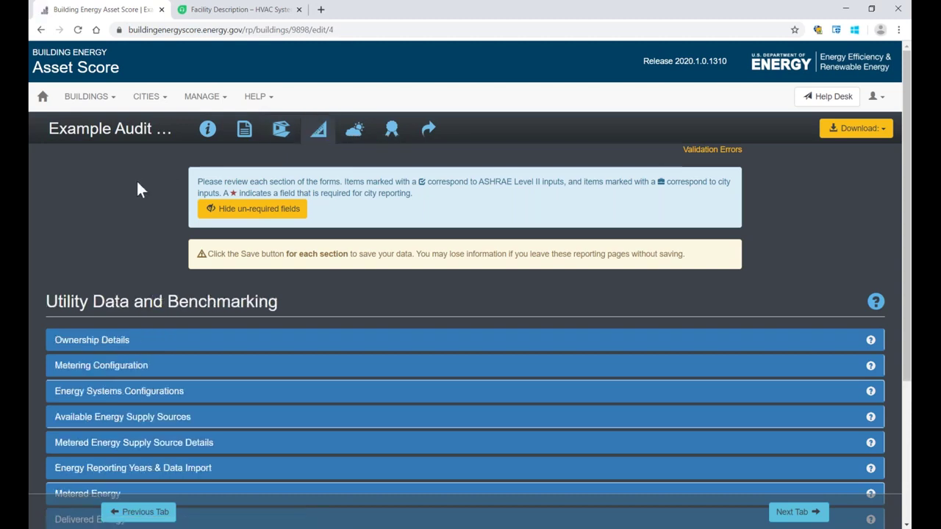
scroll(126, 192, down, 2)
scroll(124, 191, down, 1)
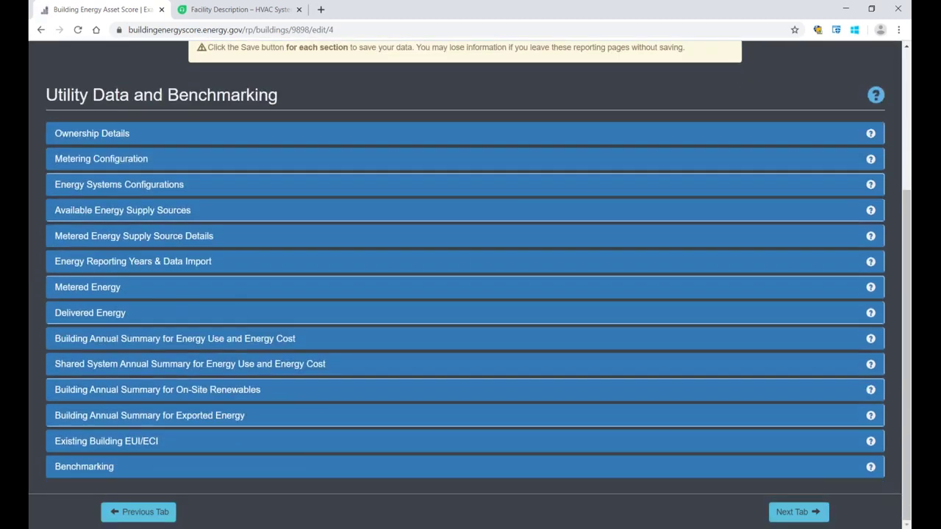
click(86, 140)
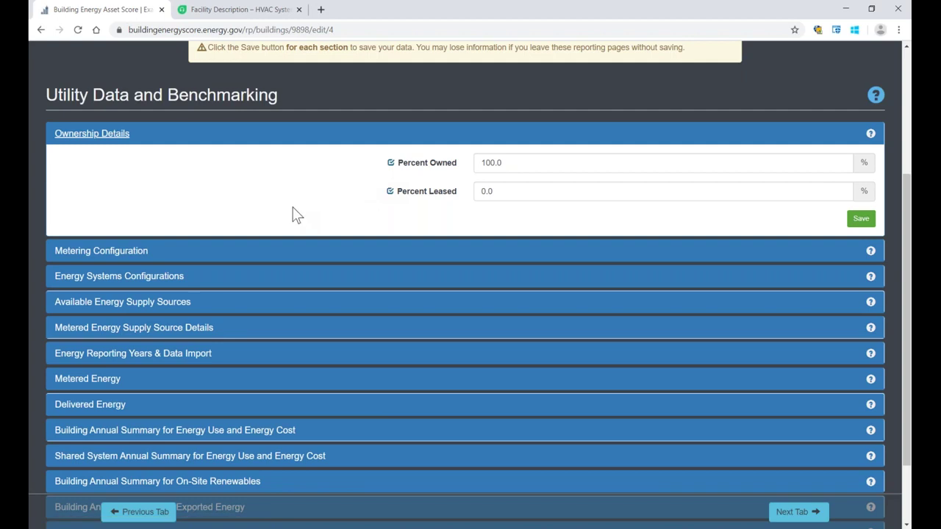
click(94, 135)
click(97, 160)
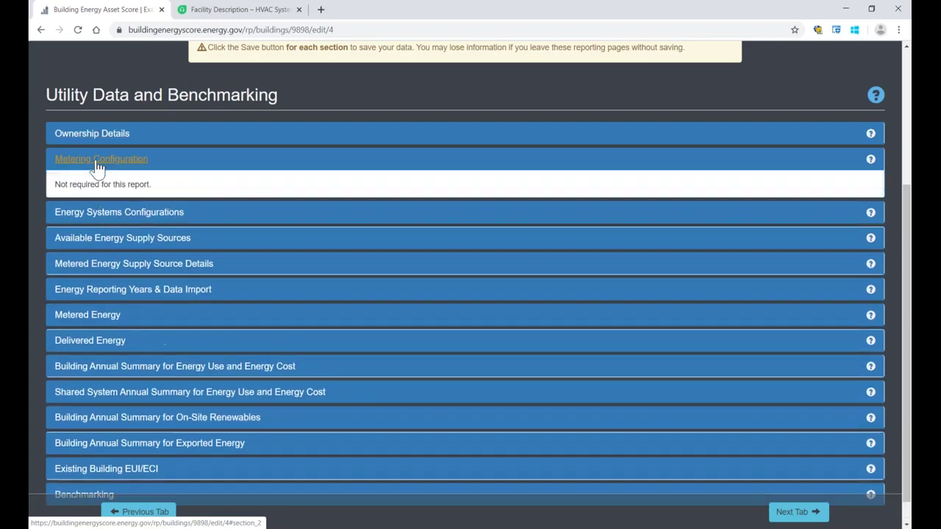
click(97, 164)
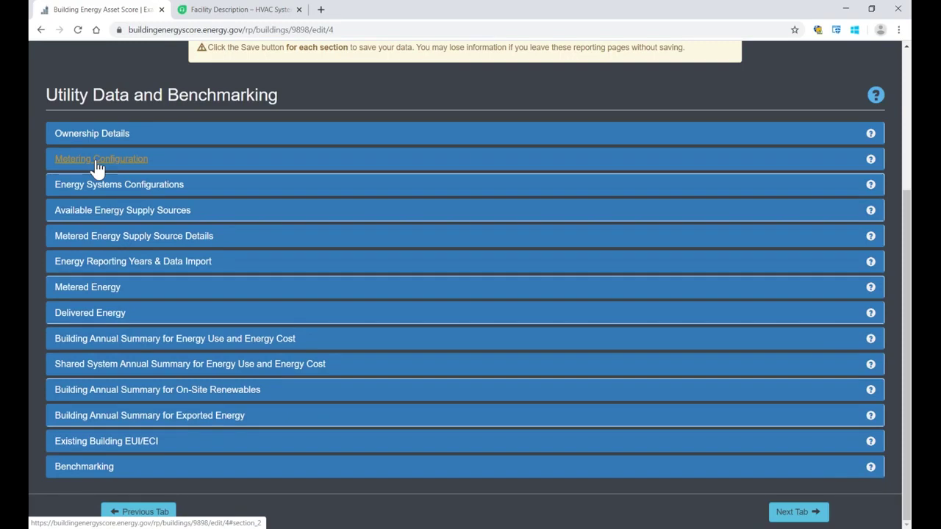
Review the Available Energy Supply Sources, browse the energy types offered for a new available energy entry, and cancel that entry.
click(101, 213)
scroll(101, 216, down, 1)
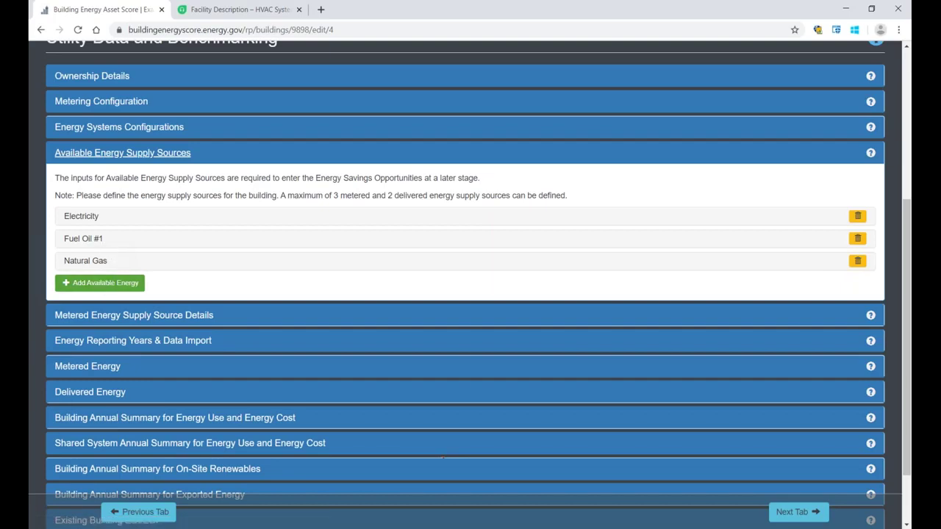
click(86, 285)
click(592, 315)
scroll(578, 279, down, 1)
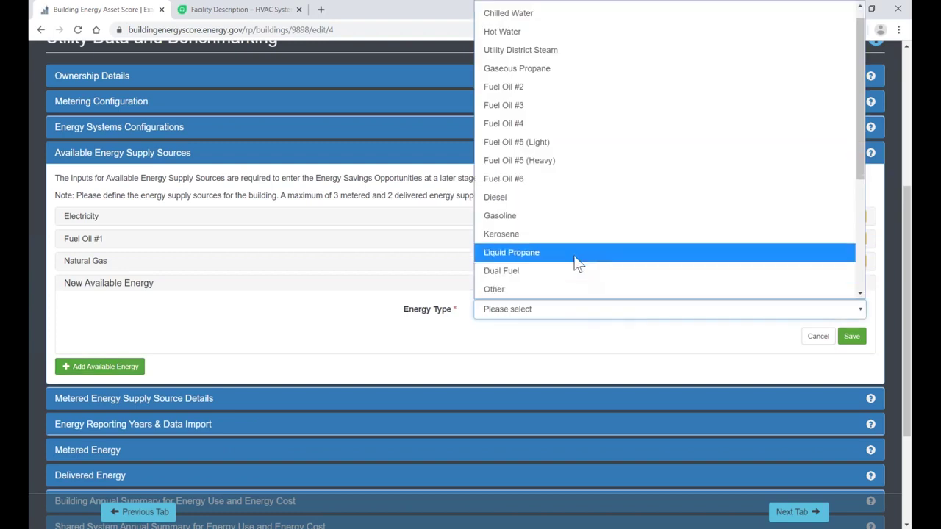
scroll(577, 263, down, 3)
scroll(576, 263, up, 3)
scroll(577, 263, down, 3)
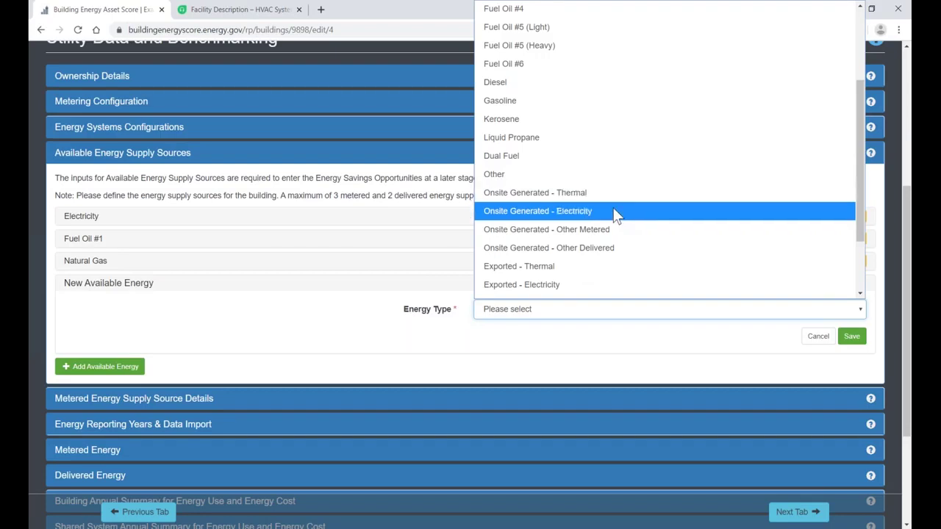
scroll(615, 213, down, 2)
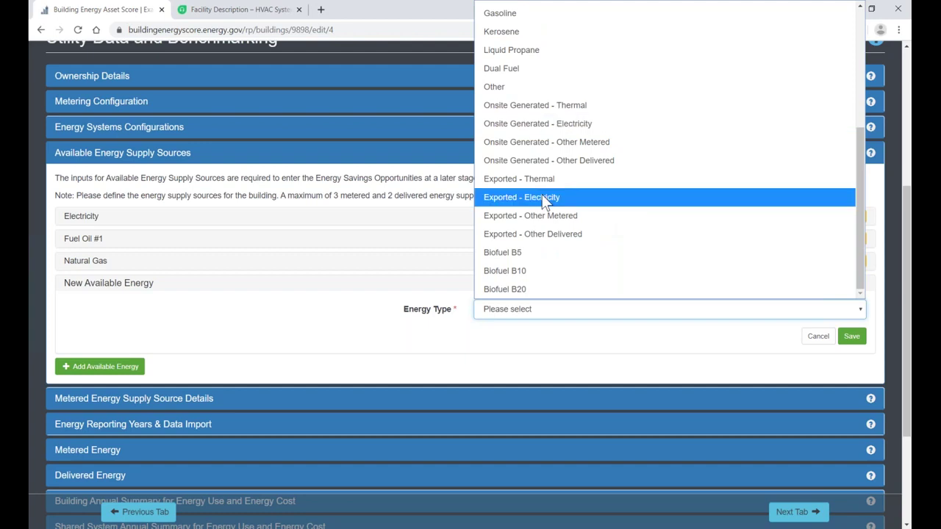
click(373, 301)
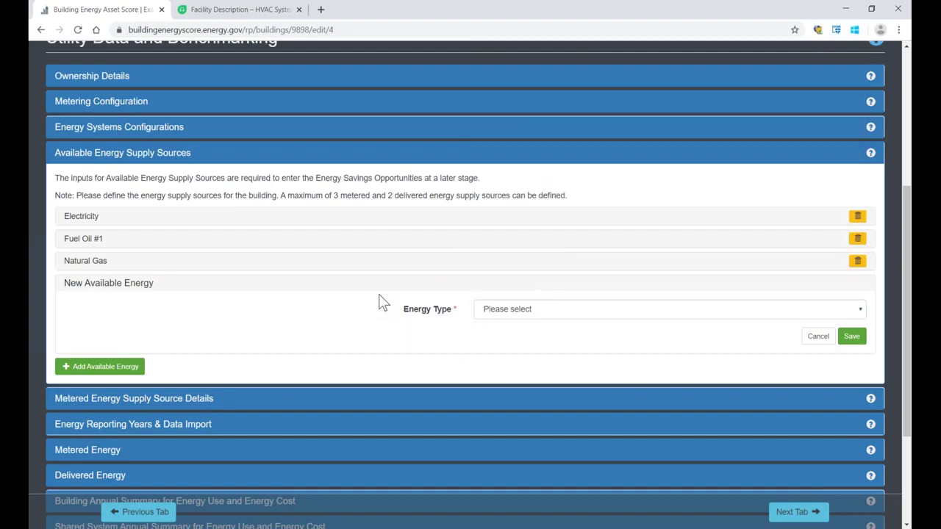
click(813, 338)
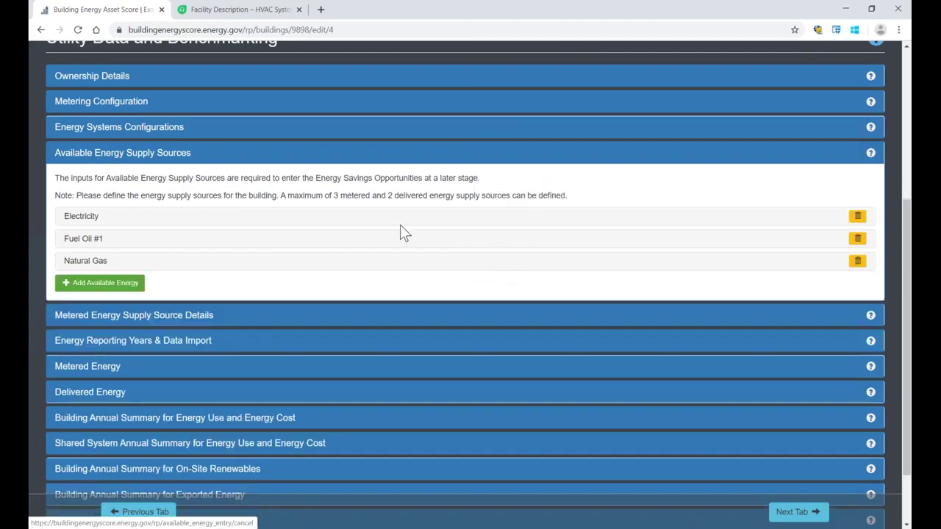
In Metered Energy, set the December 2015 electricity use to 83337 kWh and save the readings.
scroll(309, 209, down, 2)
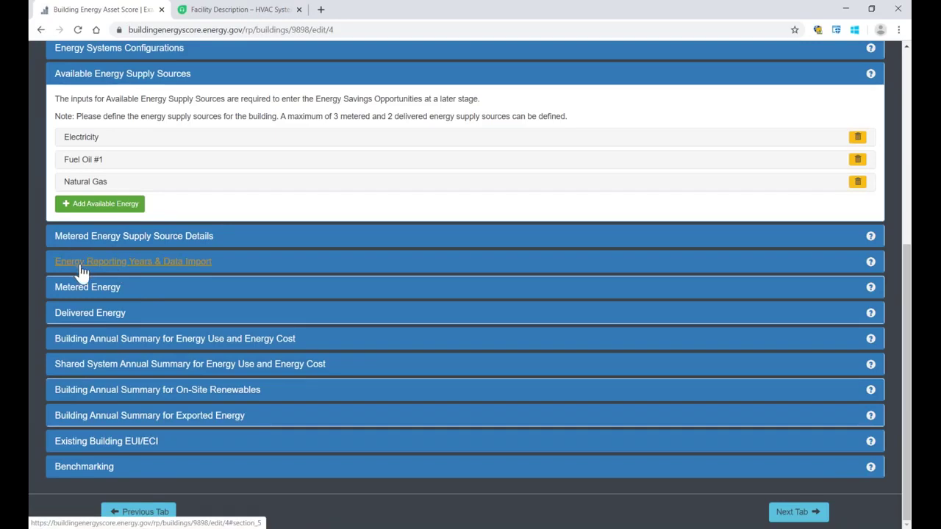
click(75, 292)
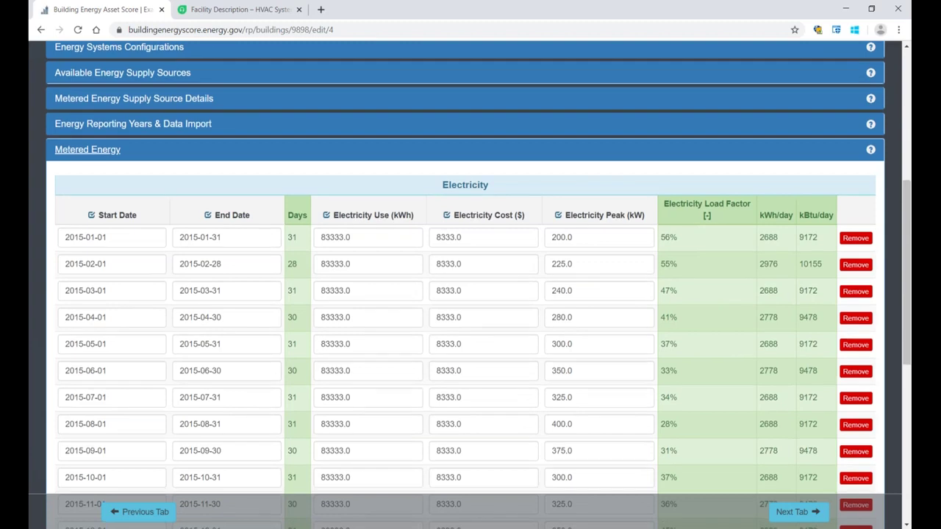
scroll(470, 294, down, 2)
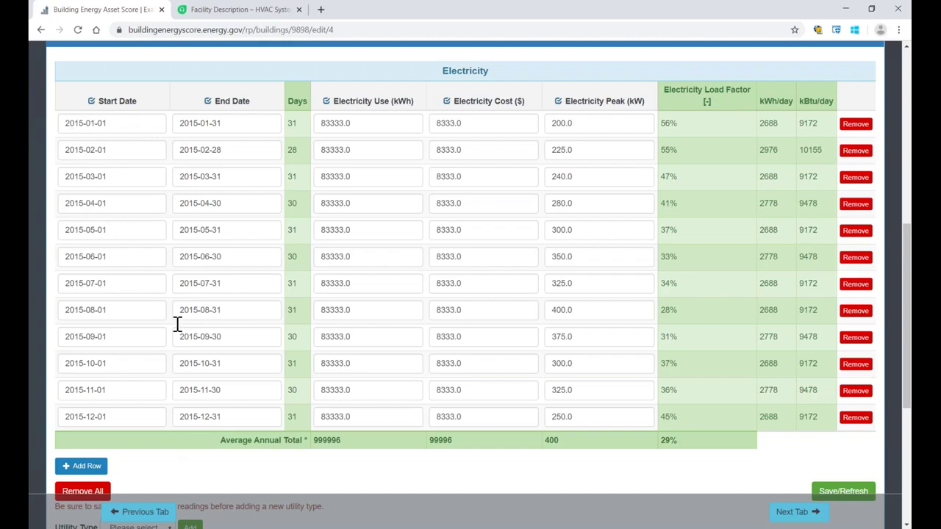
drag(339, 416, 369, 416)
text(7)
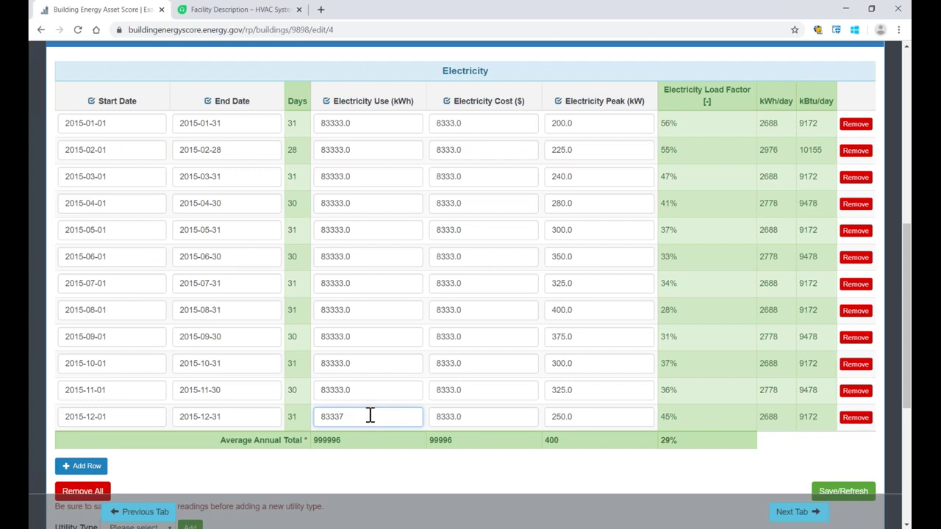
scroll(371, 415, down, 1)
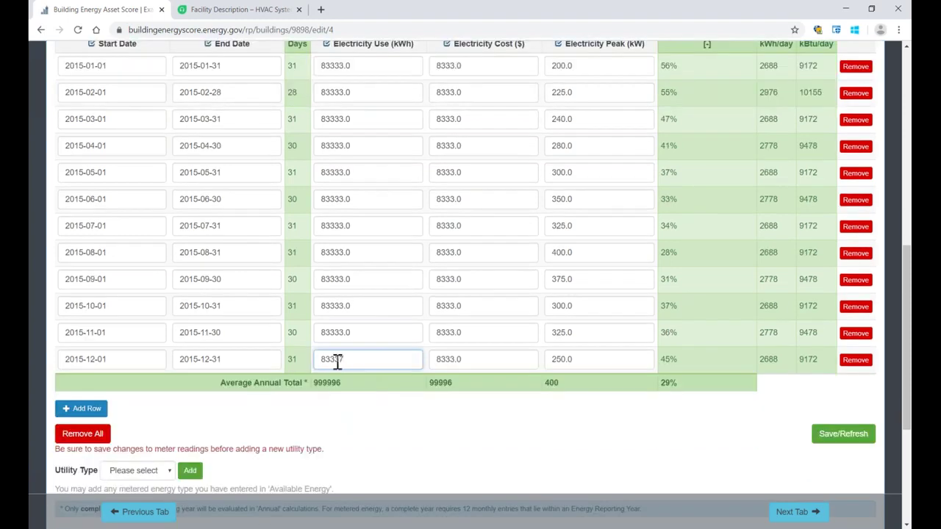
click(830, 440)
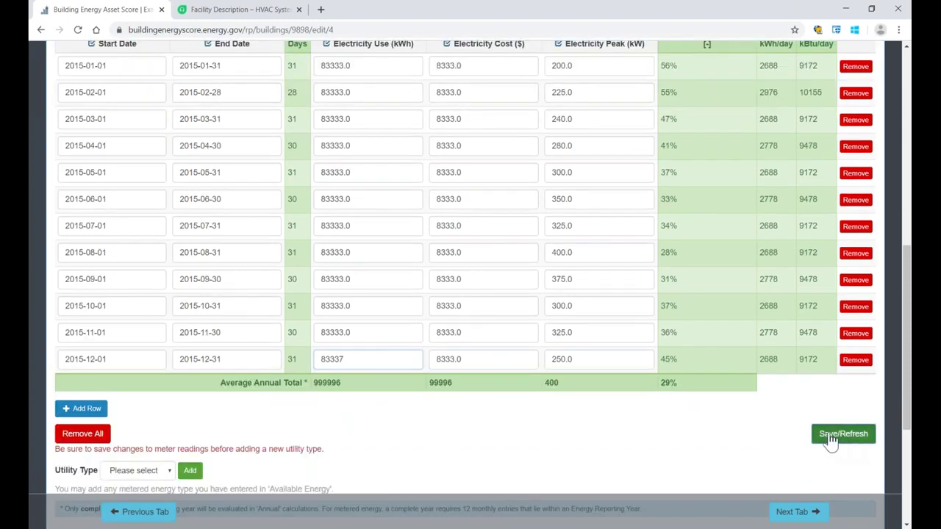
Check the electricity use annual total in the metered readings table and look over the rest of the Metered Energy section.
drag(345, 382, 315, 385)
click(327, 400)
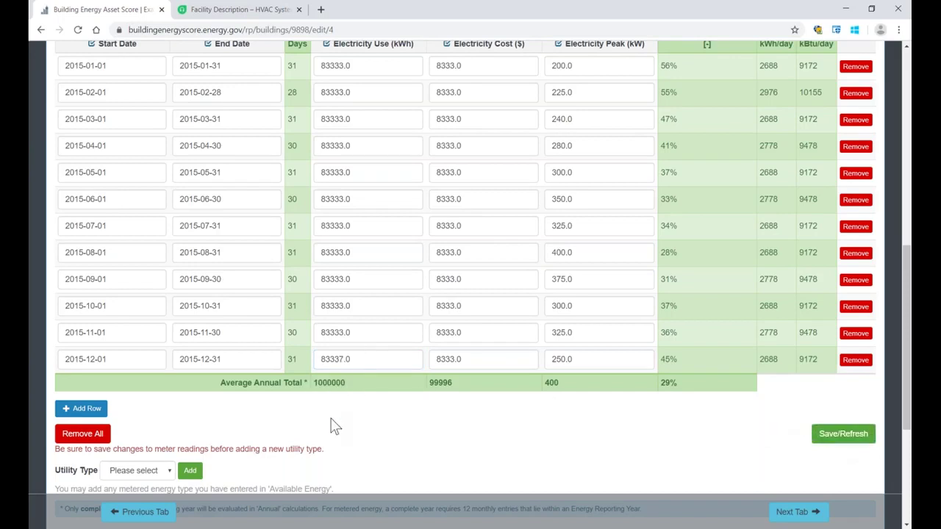
scroll(397, 312, up, 2)
scroll(397, 312, down, 2)
scroll(398, 312, down, 3)
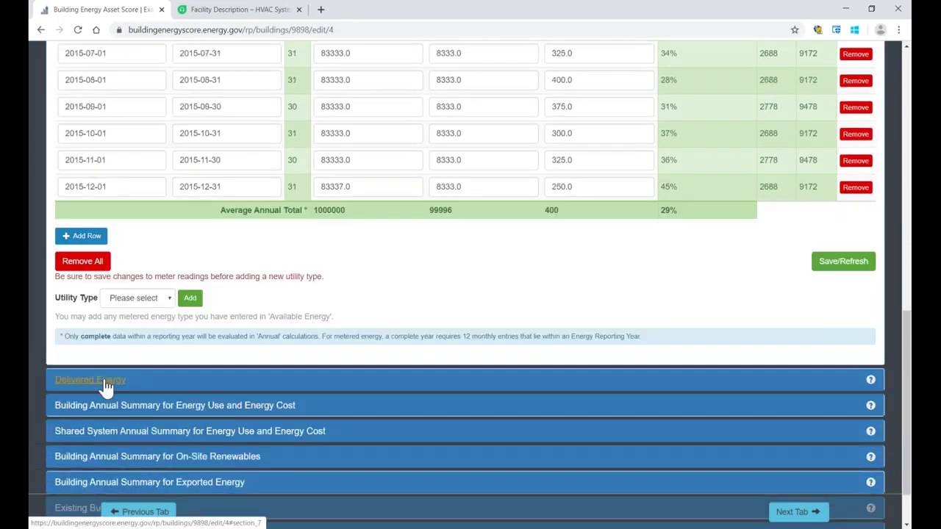
Open the Delivered Energy section and review its Fuel Oil #1 delivery entries.
click(107, 382)
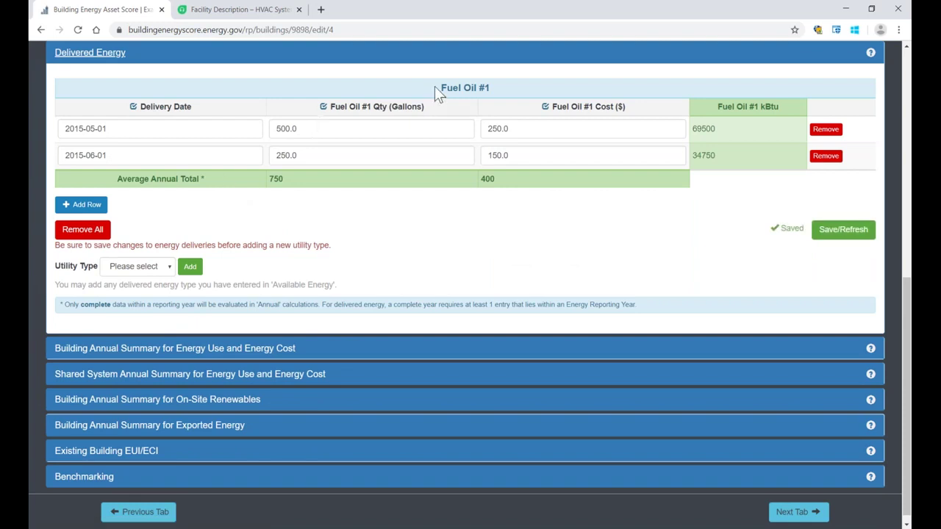
drag(434, 87, 494, 86)
scroll(434, 235, up, 2)
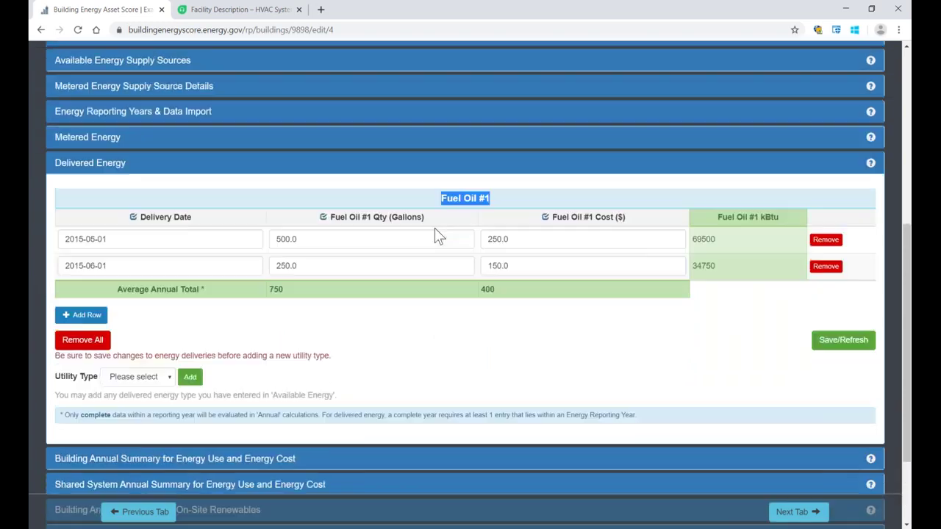
scroll(434, 235, up, 1)
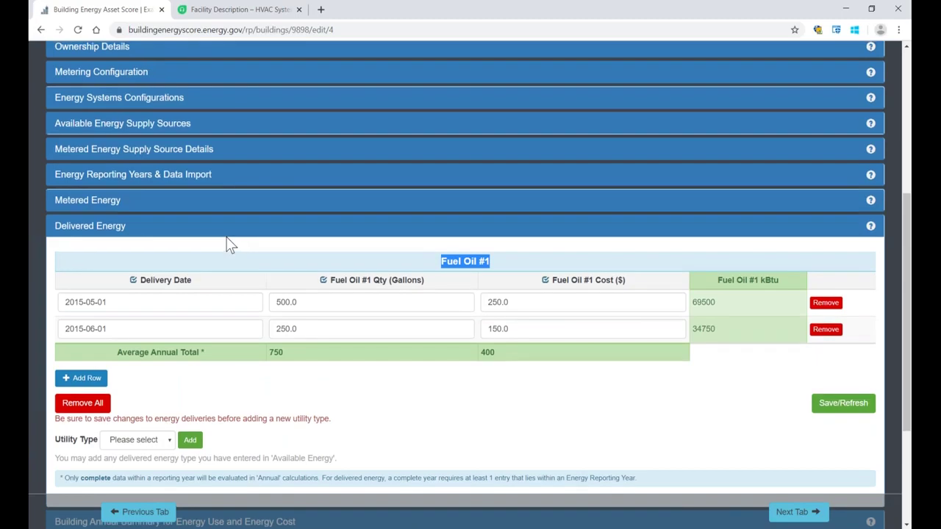
scroll(227, 237, up, 1)
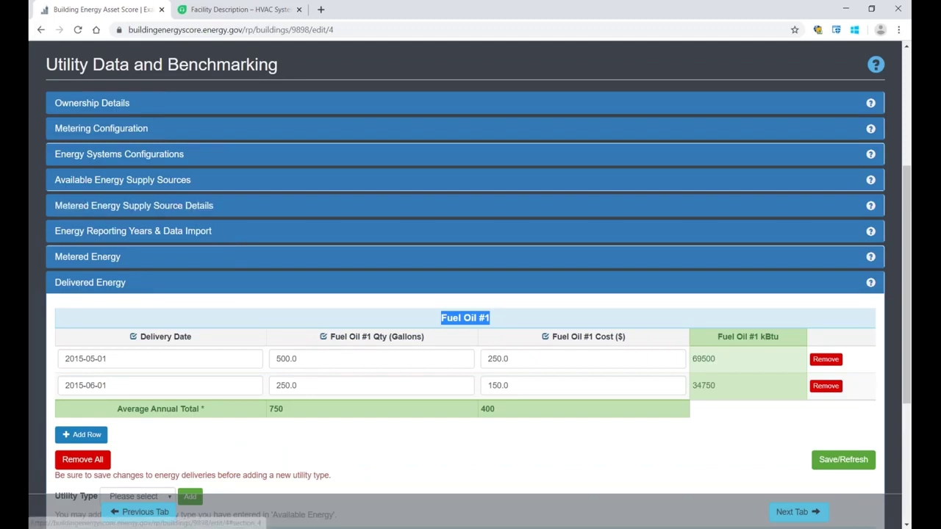
In Energy Reporting Years & Data Import, add an energy year with the start date 2016-01-01.
click(88, 236)
click(154, 337)
text(2016-01-01)
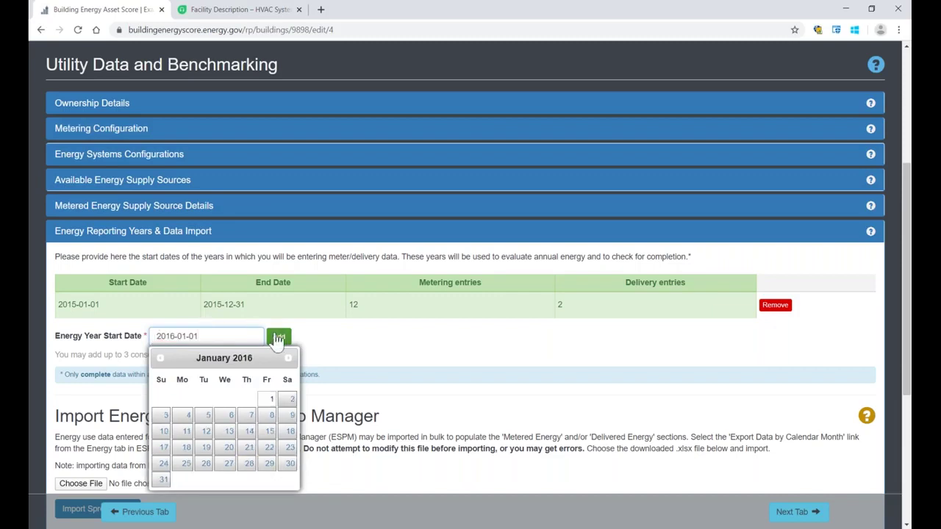
click(278, 335)
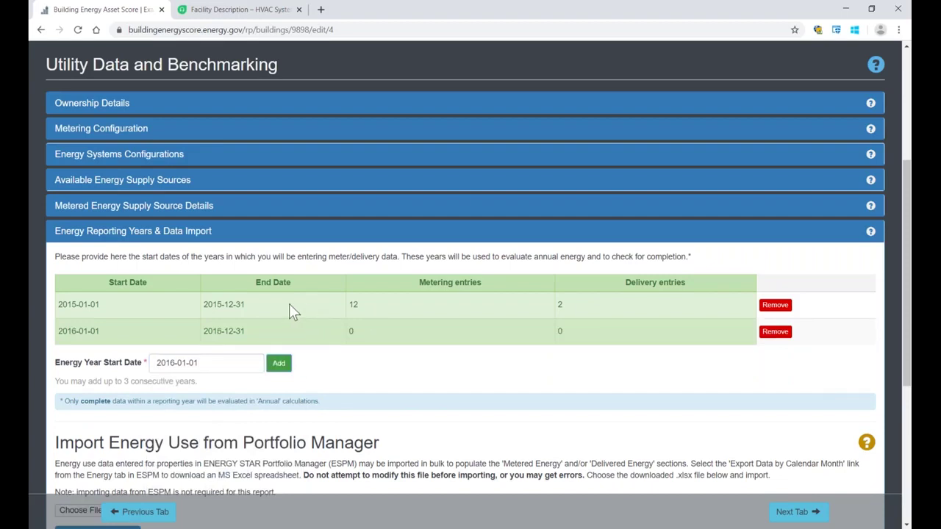
Check the metering and delivery entry counts of the 2015 and 2016 energy years.
double_click(353, 304)
double_click(561, 304)
click(503, 363)
scroll(387, 316, down, 1)
double_click(350, 273)
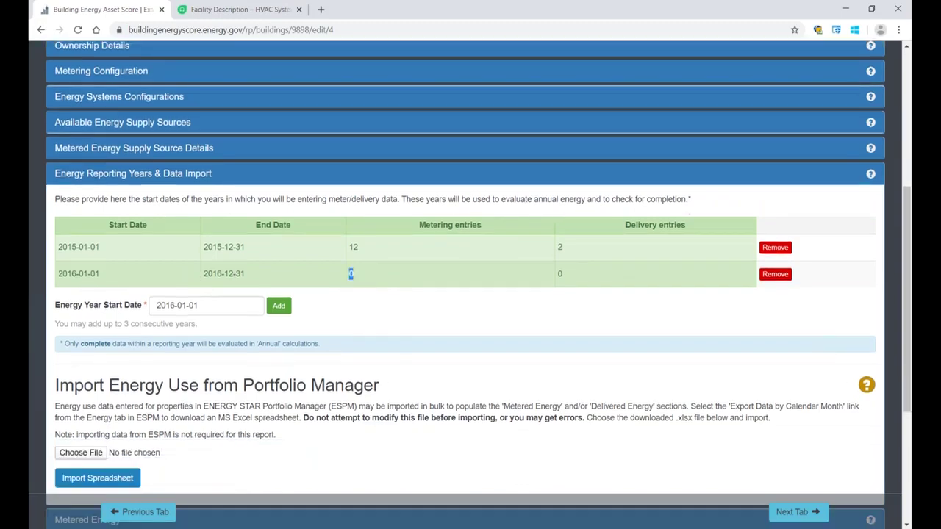
double_click(559, 273)
click(522, 312)
Add Natural Gas as a new utility type in the Metered Energy section.
scroll(511, 321, down, 3)
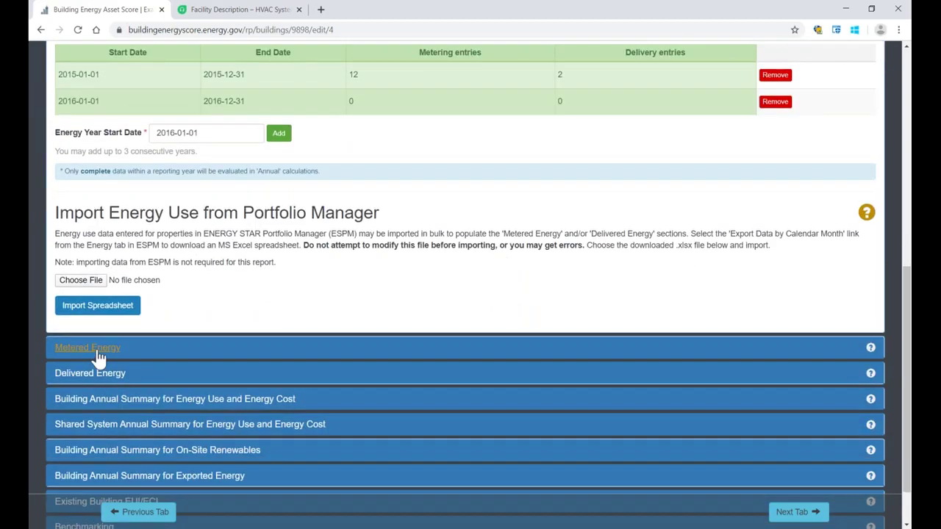
click(98, 351)
scroll(117, 342, down, 6)
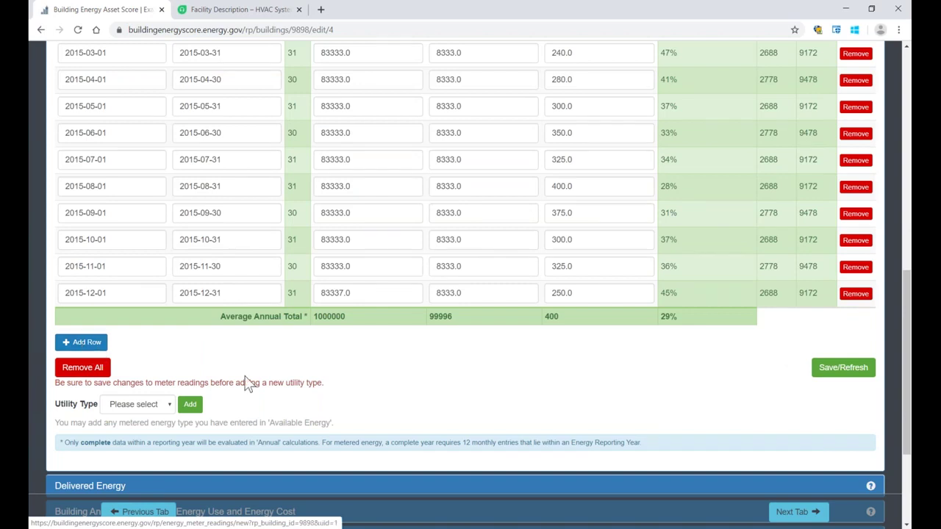
scroll(250, 379, down, 1)
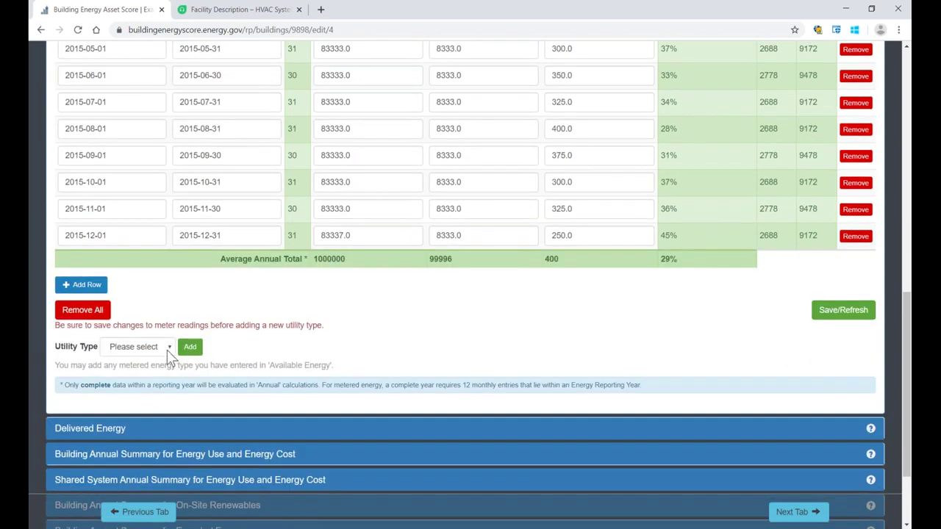
click(167, 349)
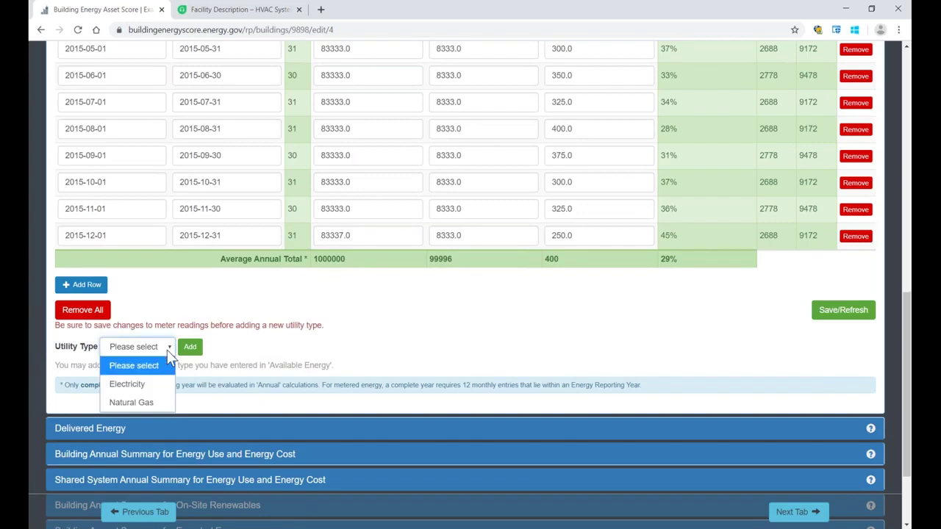
click(155, 404)
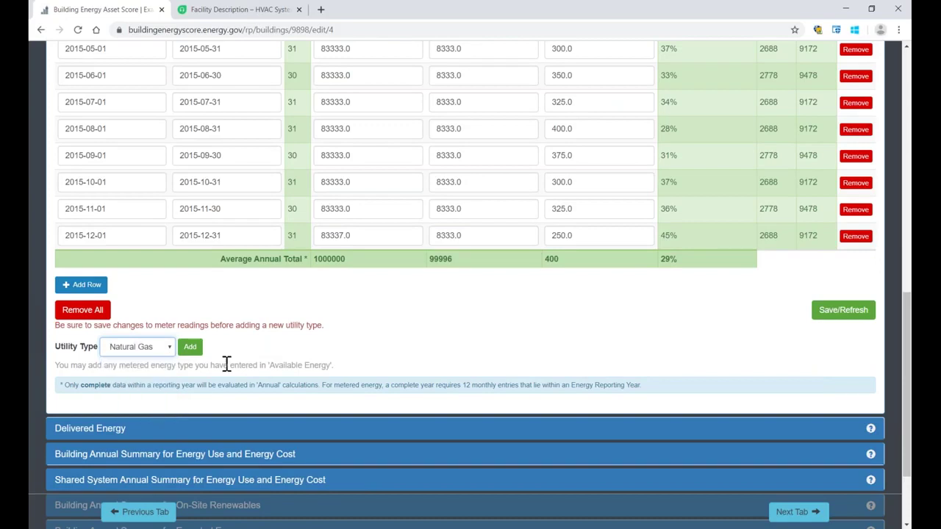
click(190, 348)
Set the start date of the natural gas reading to 2016-12-01.
click(160, 233)
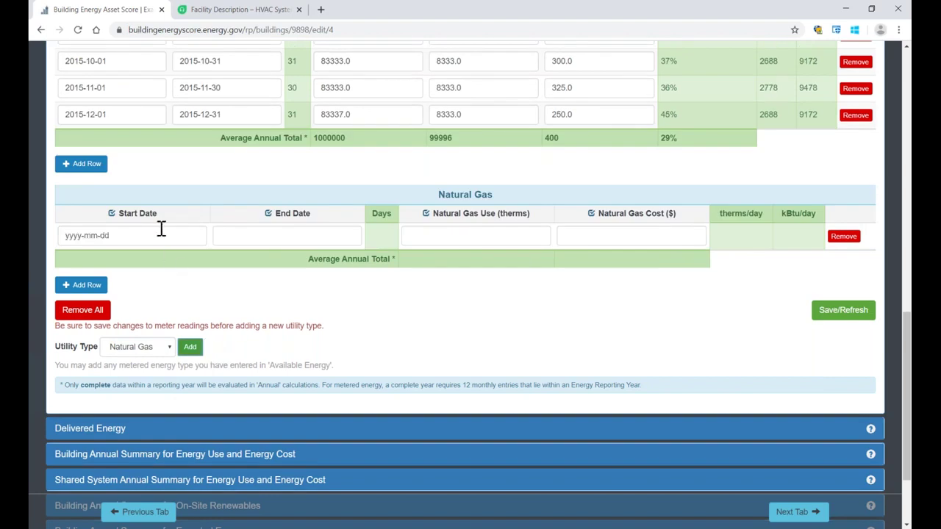
click(133, 304)
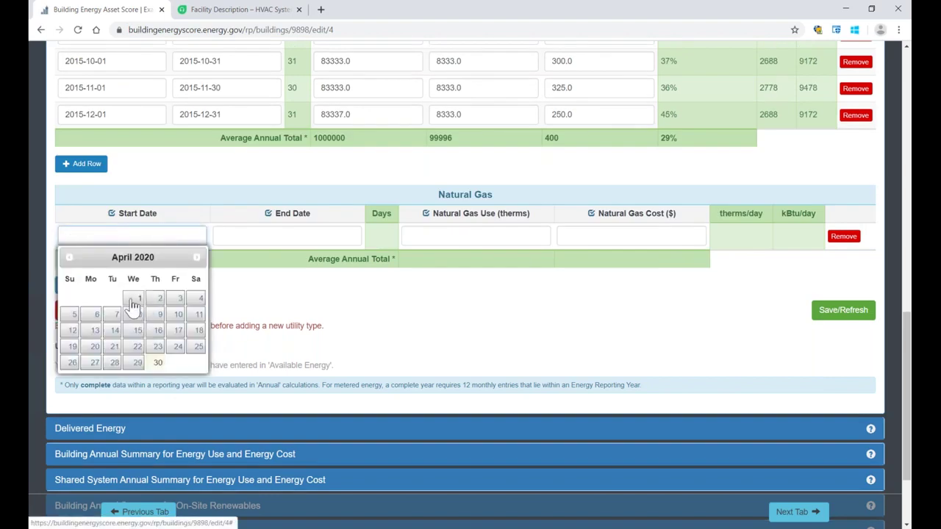
click(76, 235)
text(16-04-01)
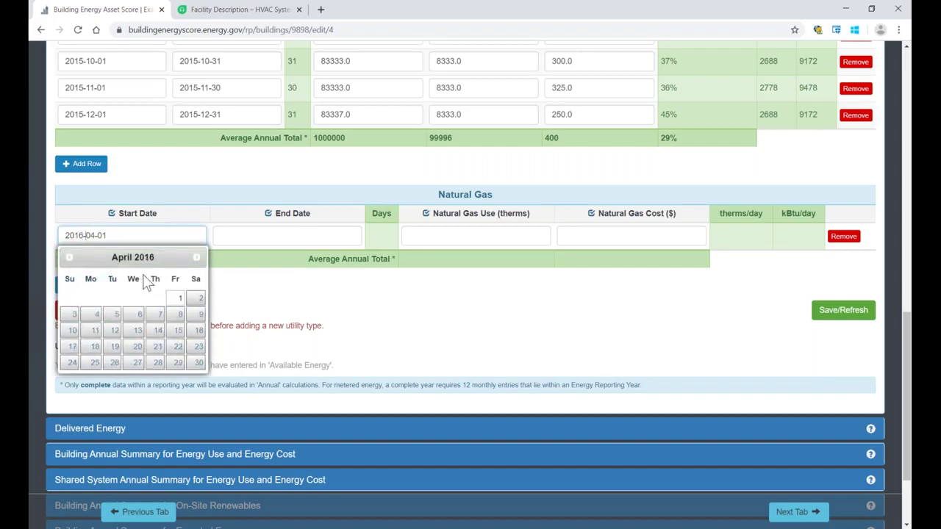
drag(85, 235, 96, 236)
text(12)
click(290, 307)
Give the natural gas reading the end date 2016-12-31 and a use of 100 therms, and save the readings.
click(267, 237)
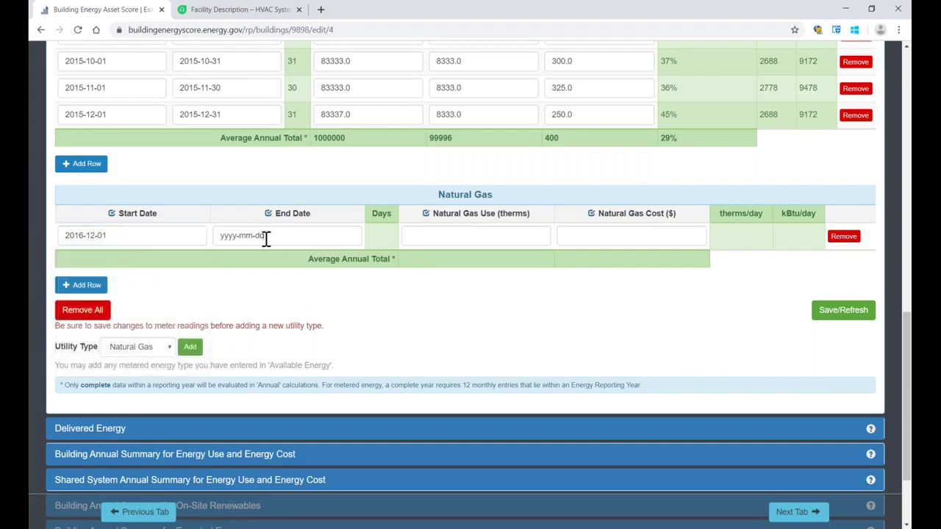
drag(271, 234, 214, 231)
text(2015-)
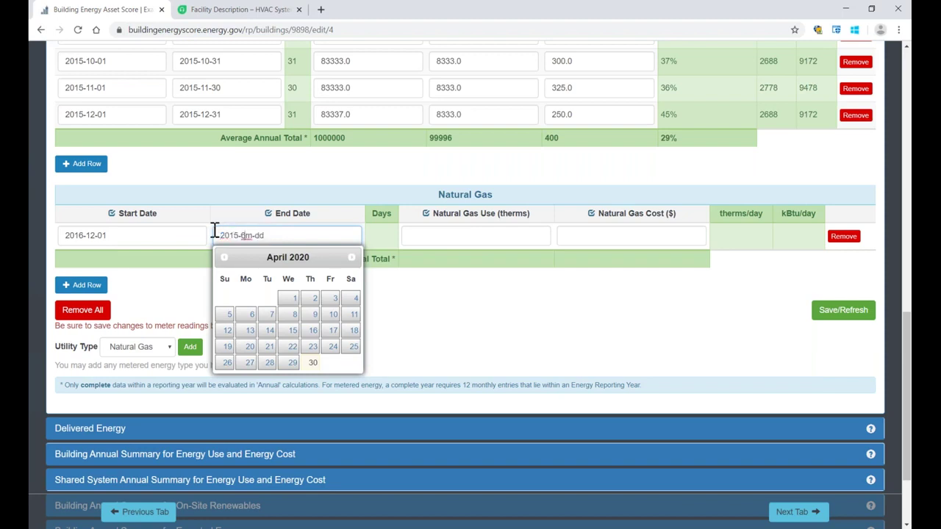
key(shift+Tab)
text(2016-12-31)
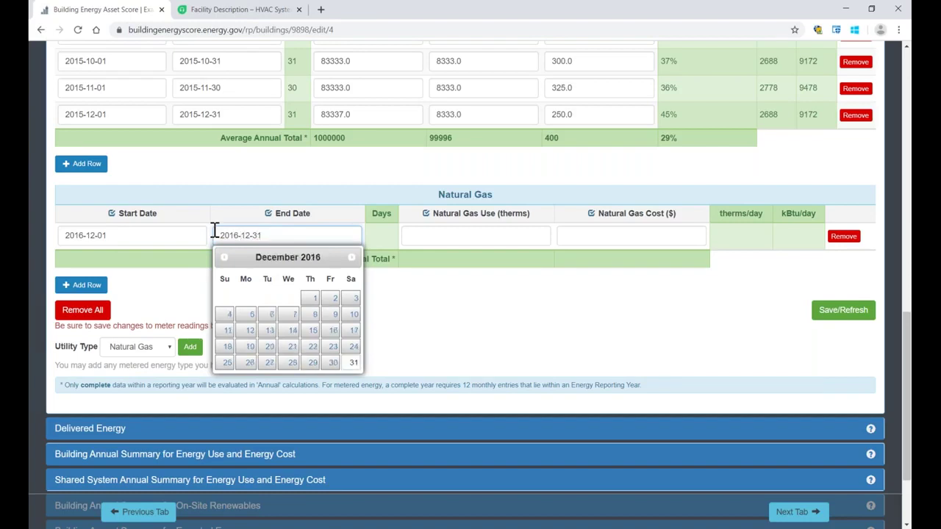
click(501, 237)
text(100)
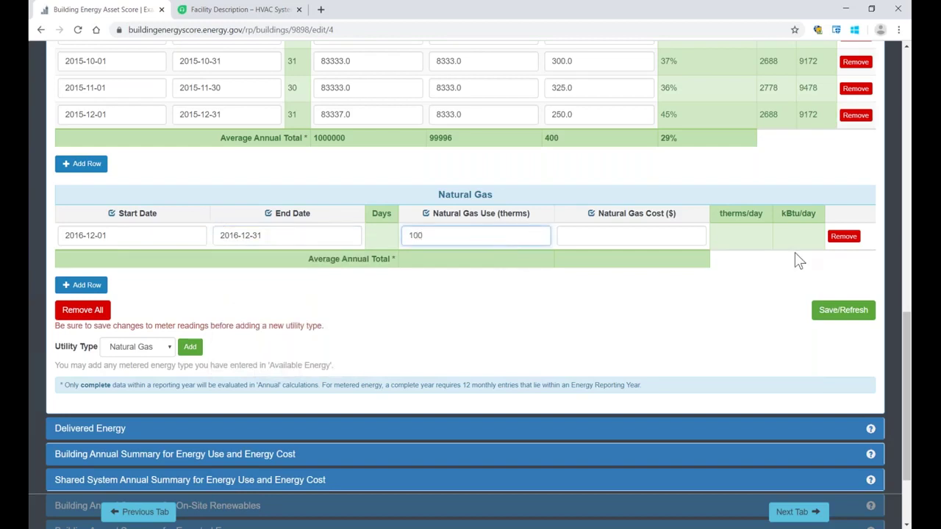
click(823, 309)
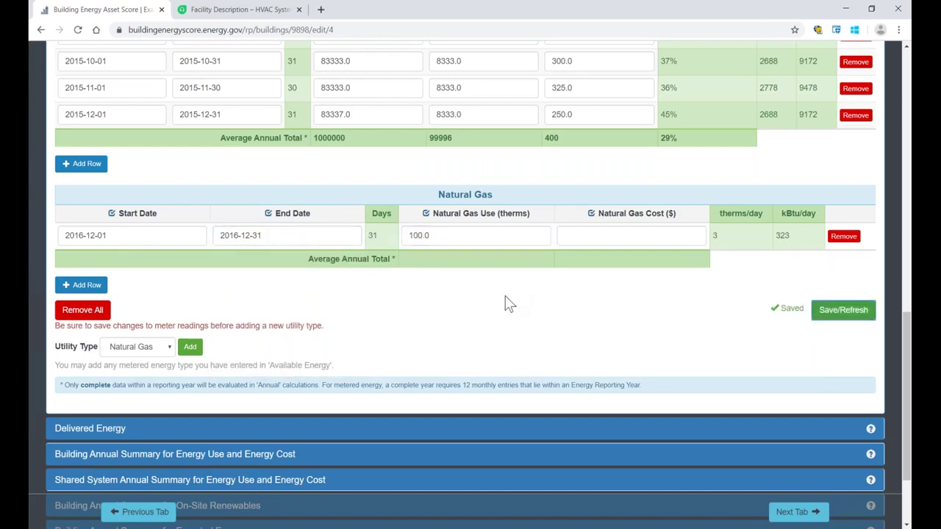
Examine the calculated days, daily energy use and average annual total of the natural gas reading.
click(373, 234)
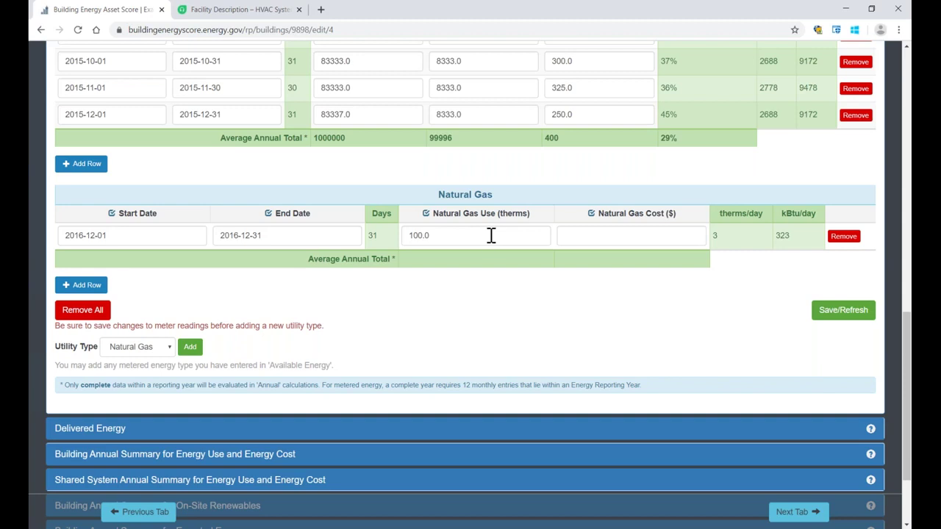
drag(791, 236, 777, 235)
click(752, 235)
drag(793, 241, 774, 237)
click(740, 269)
drag(307, 259, 401, 262)
click(408, 260)
scroll(379, 297, down, 3)
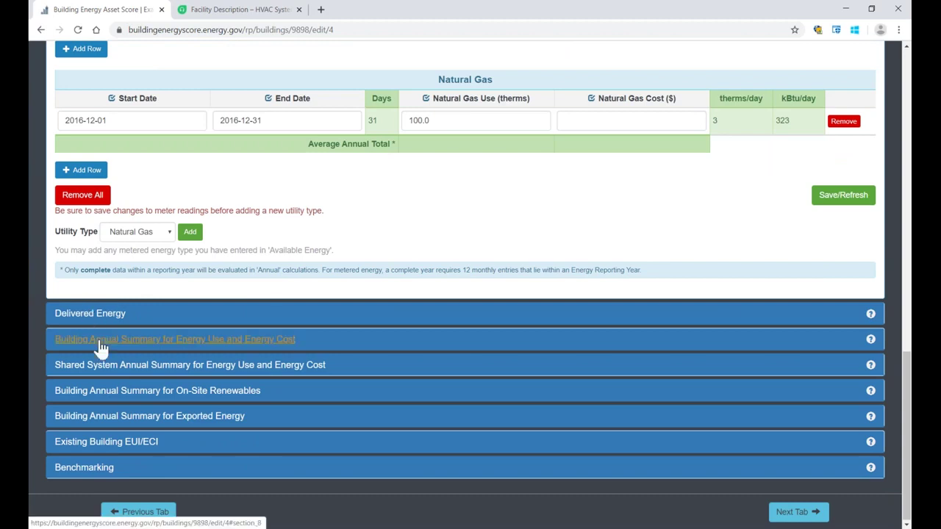
Open the Building Annual Summary for Energy Use and Energy Cost and check the natural gas annual use.
click(101, 341)
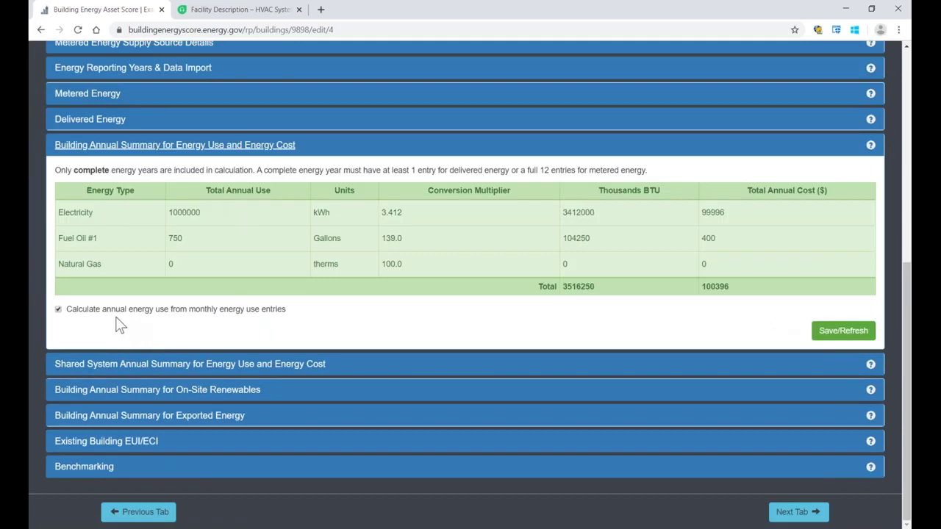
drag(103, 312, 152, 313)
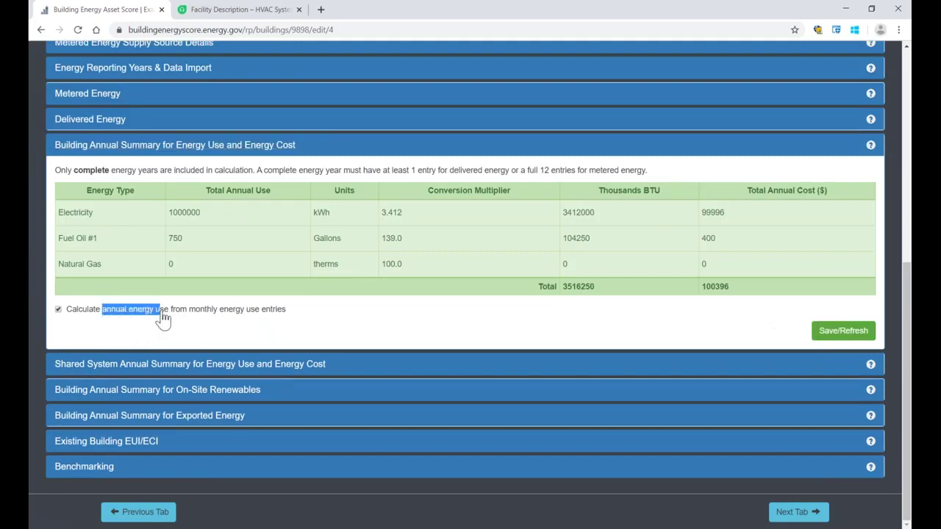
click(251, 341)
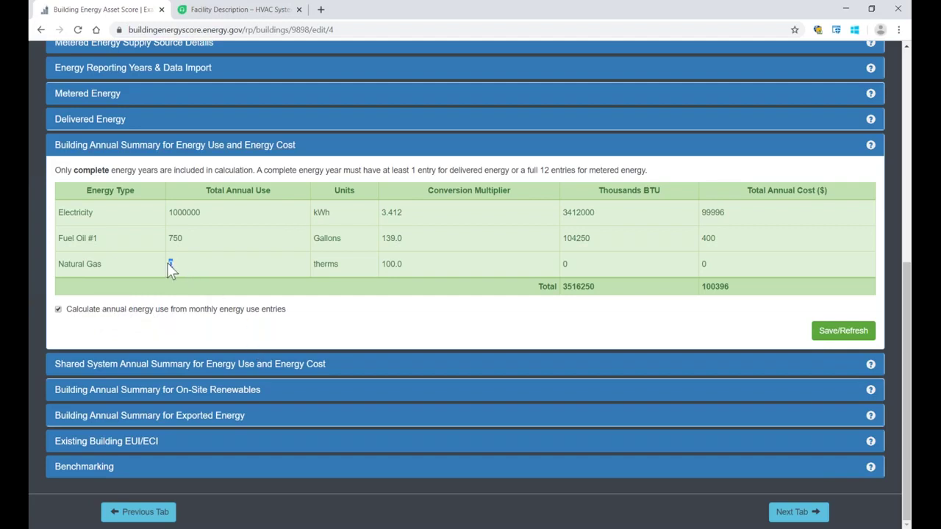
click(177, 330)
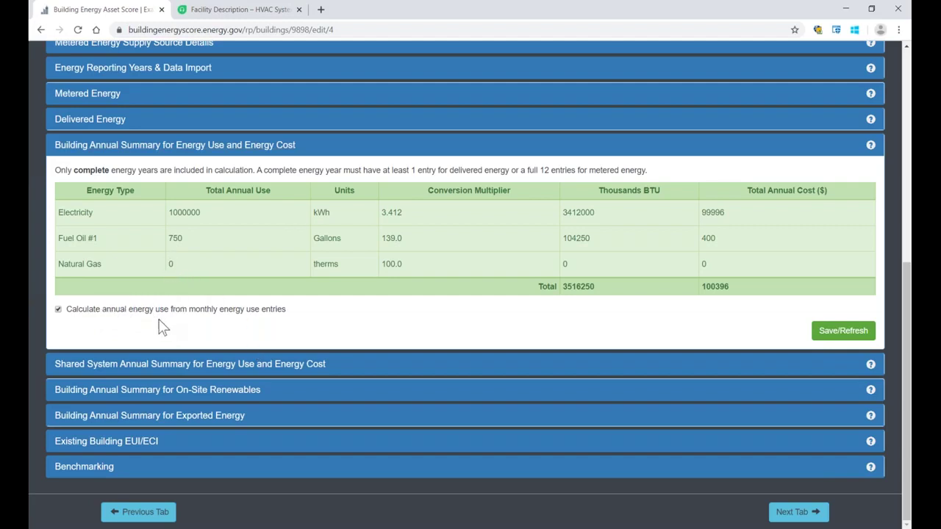
Turn off calculating annual energy use from monthly entries to view the manual annual values, and turn it back on.
click(58, 310)
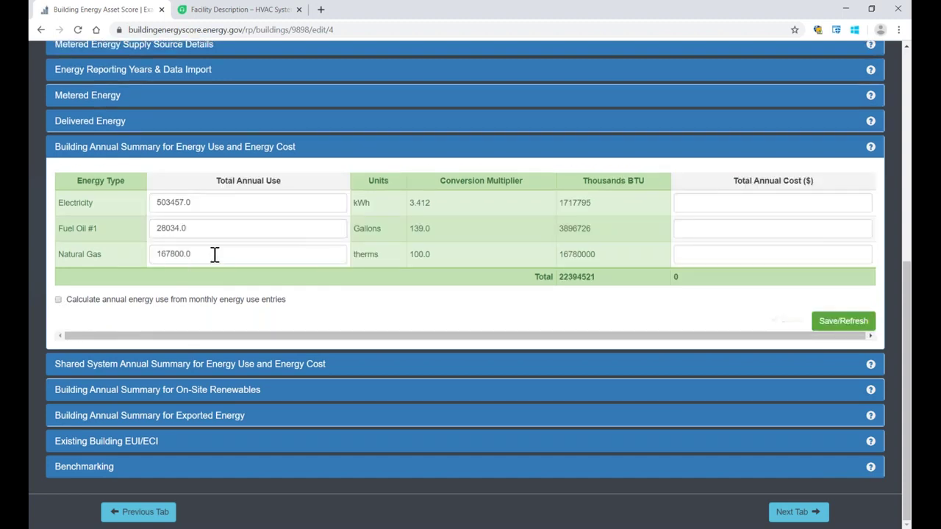
drag(214, 254, 136, 250)
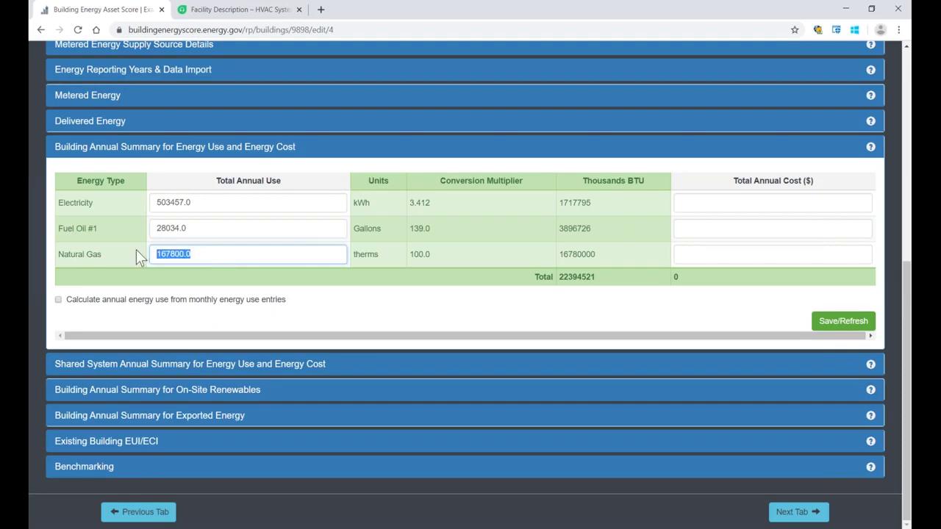
click(183, 321)
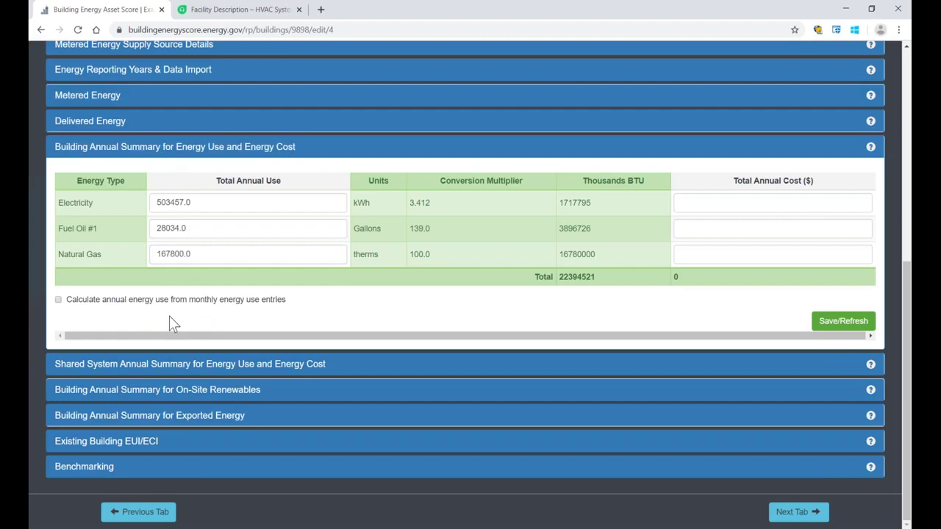
click(58, 300)
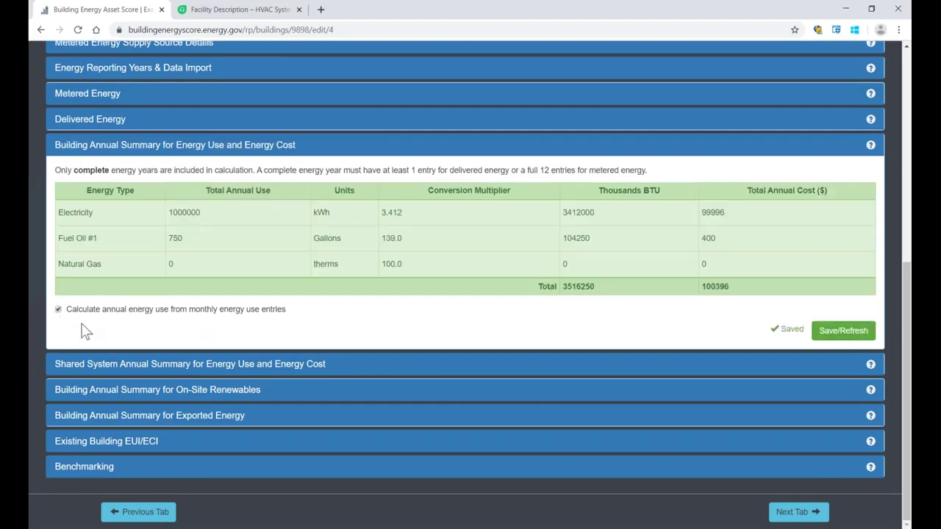
Return to Energy Reporting Years & Data Import and open the help article on importing energy use from Portfolio Manager.
scroll(80, 330, up, 1)
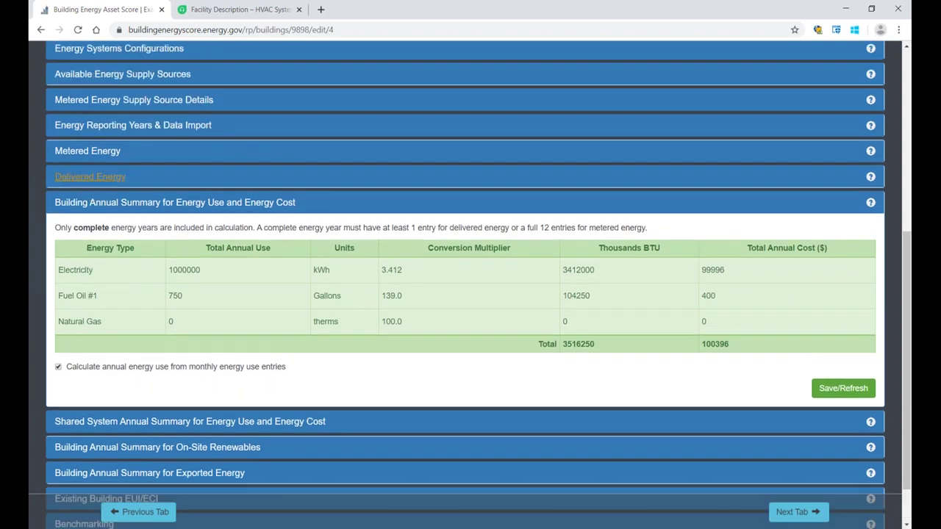
click(89, 133)
scroll(151, 260, down, 2)
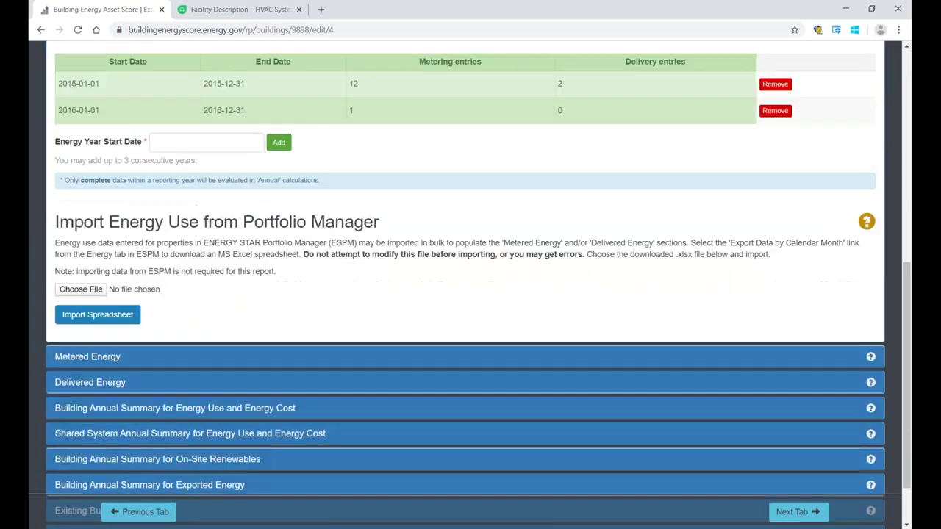
drag(56, 218, 381, 219)
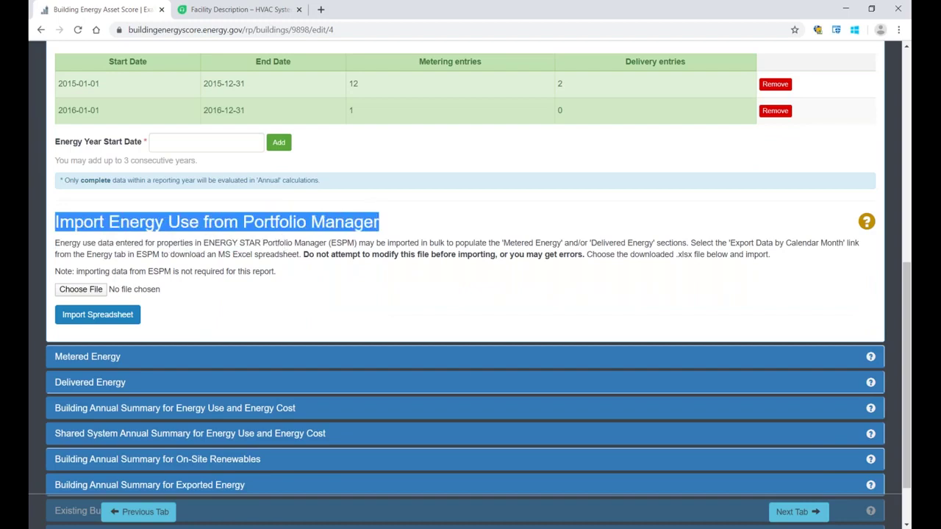
click(381, 219)
click(867, 222)
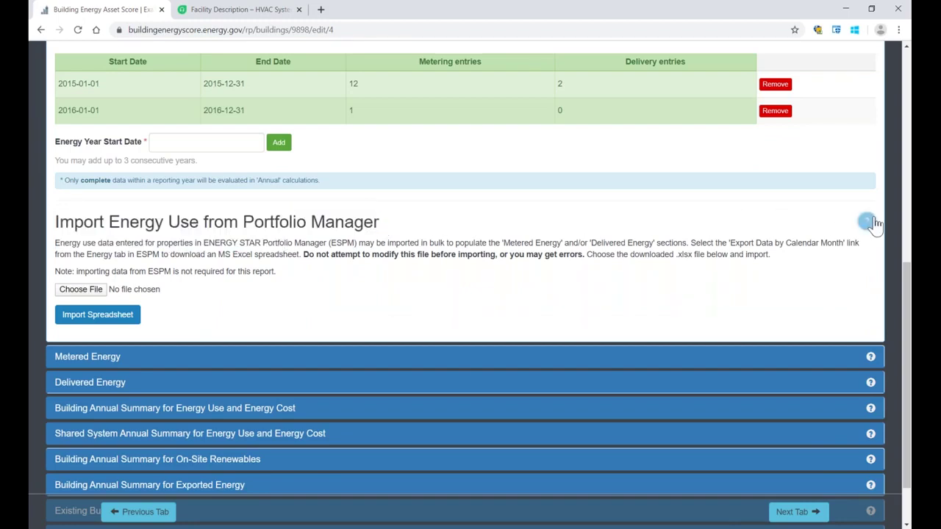
click(868, 223)
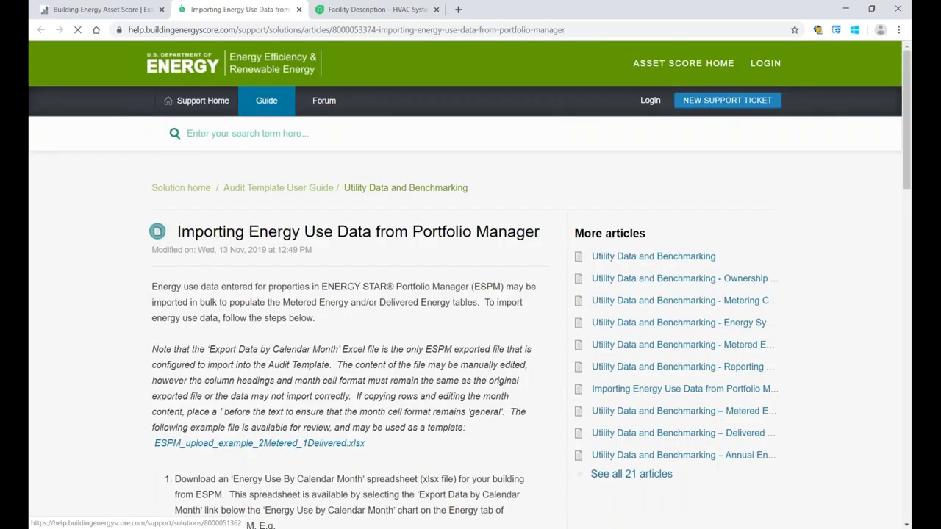
Read the help article's instructions on exporting calendar-month energy data from Portfolio Manager and its example spreadsheet.
scroll(191, 295, down, 2)
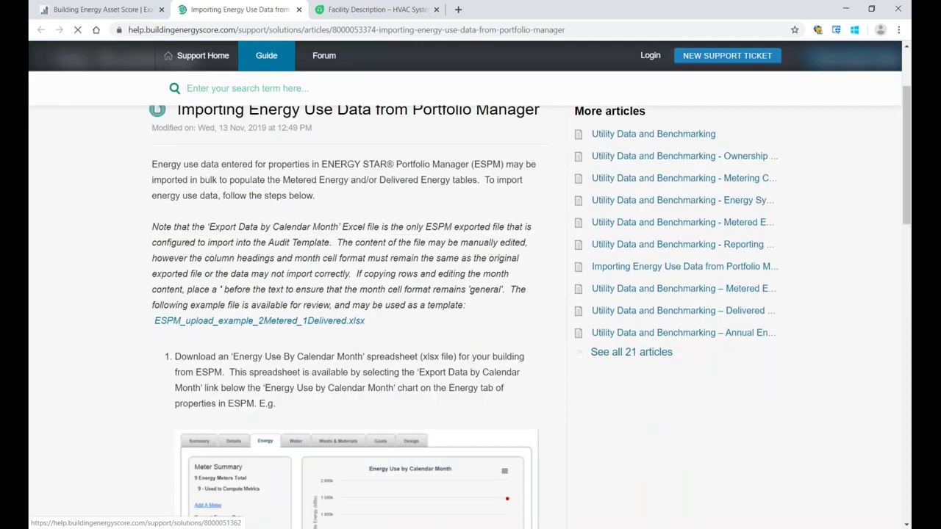
scroll(463, 316, down, 2)
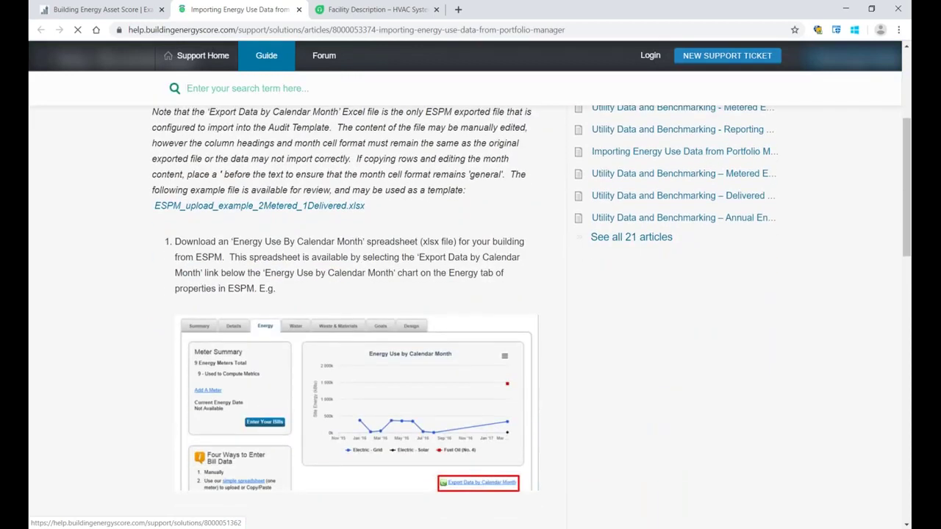
scroll(463, 316, up, 1)
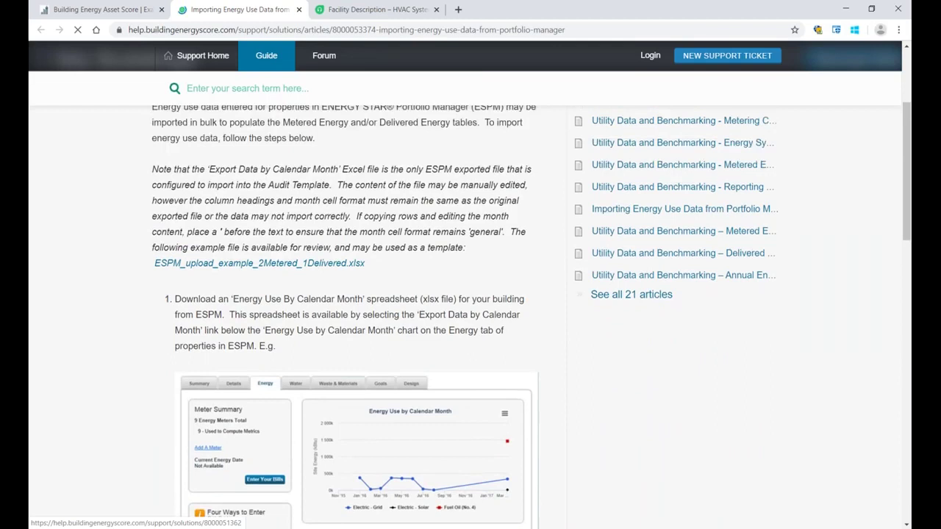
scroll(463, 316, up, 2)
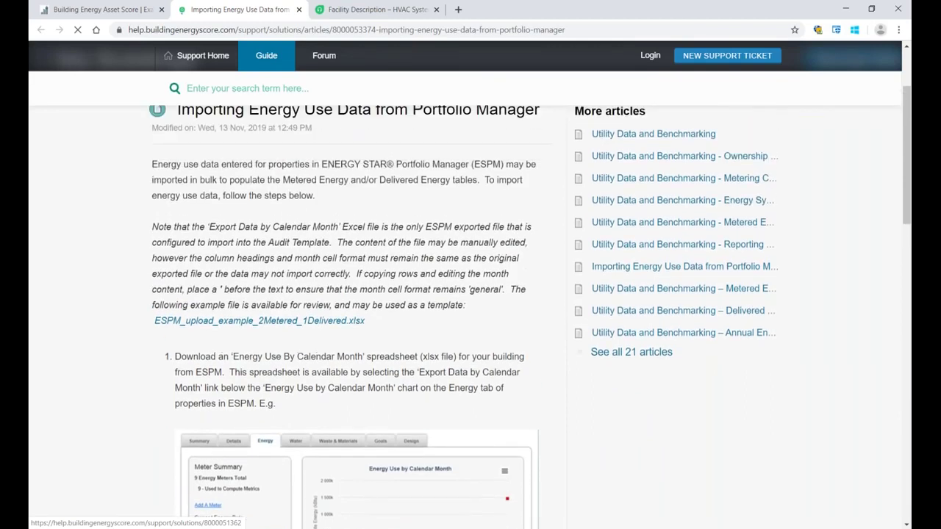
scroll(462, 316, up, 2)
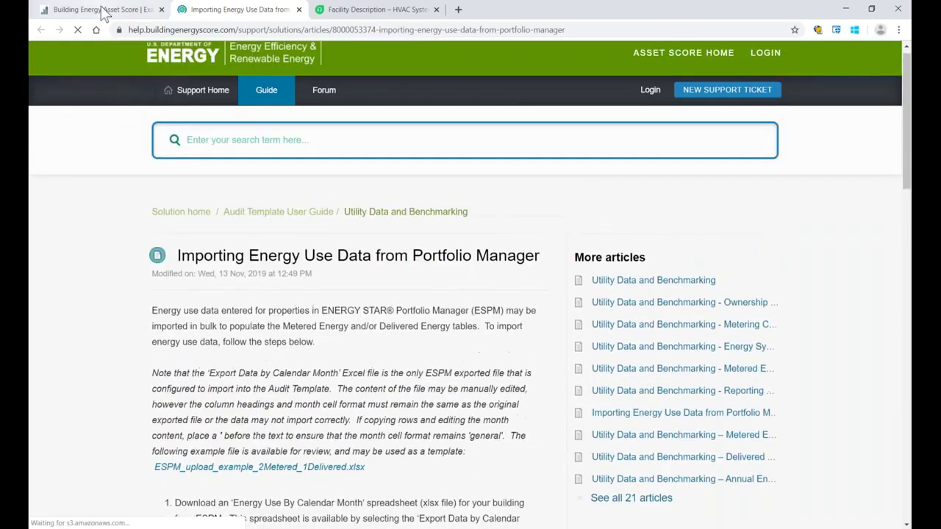
Return to the audit report, import energy use from ESPM_upload_example_1Metered_for_Demo.xlsx, and dismiss the upload notification.
click(103, 9)
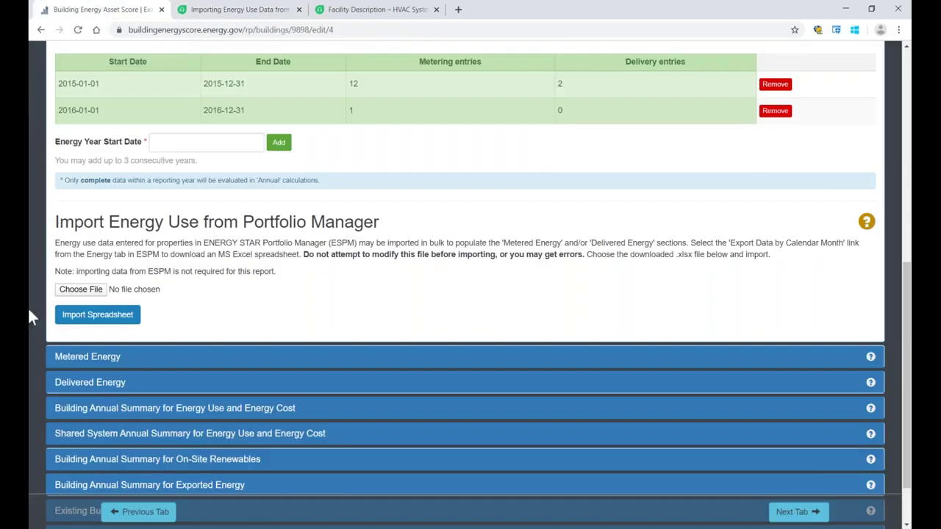
click(80, 290)
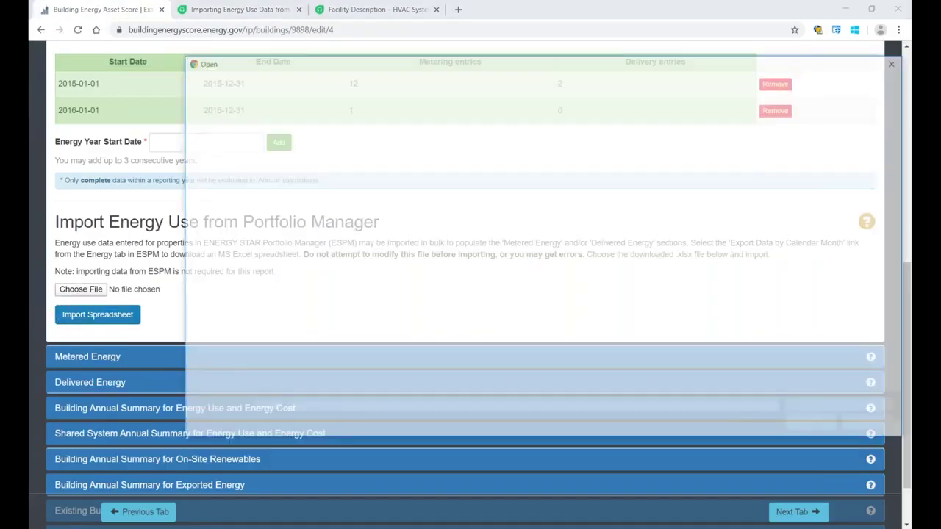
click(450, 136)
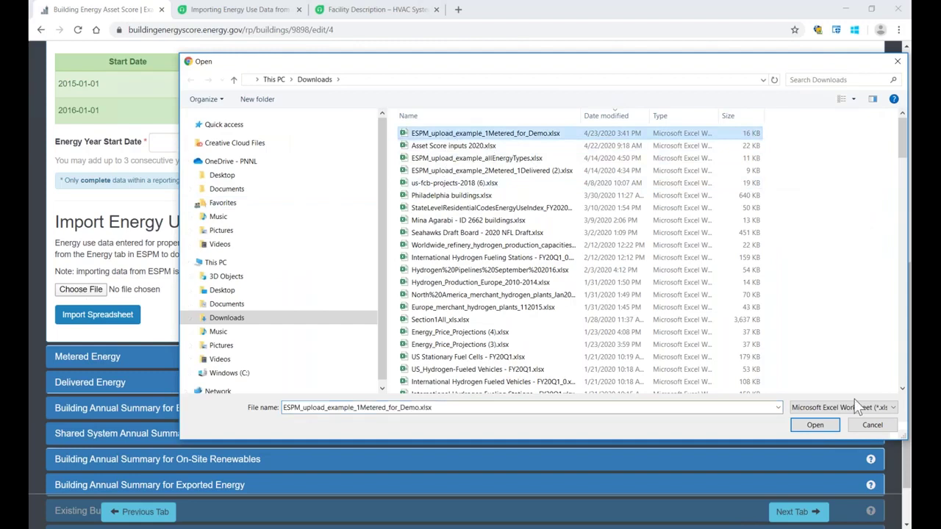
click(824, 427)
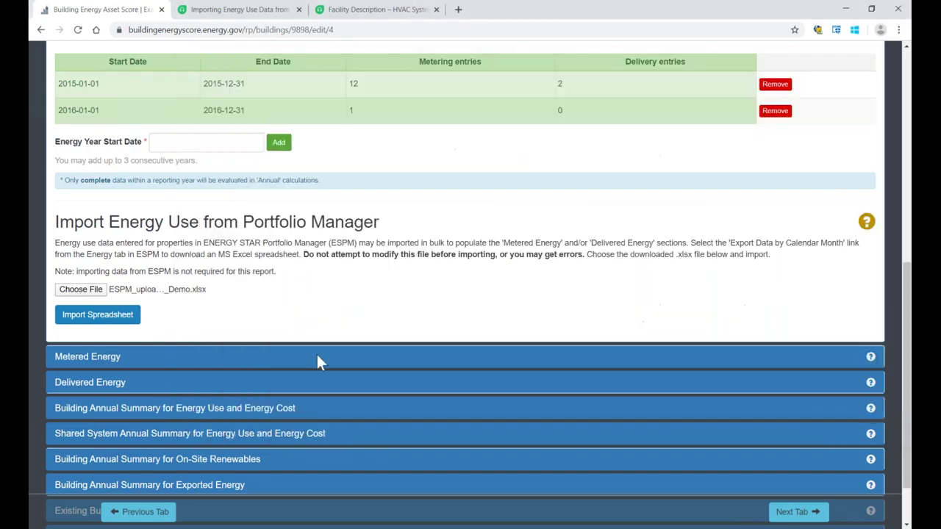
click(111, 319)
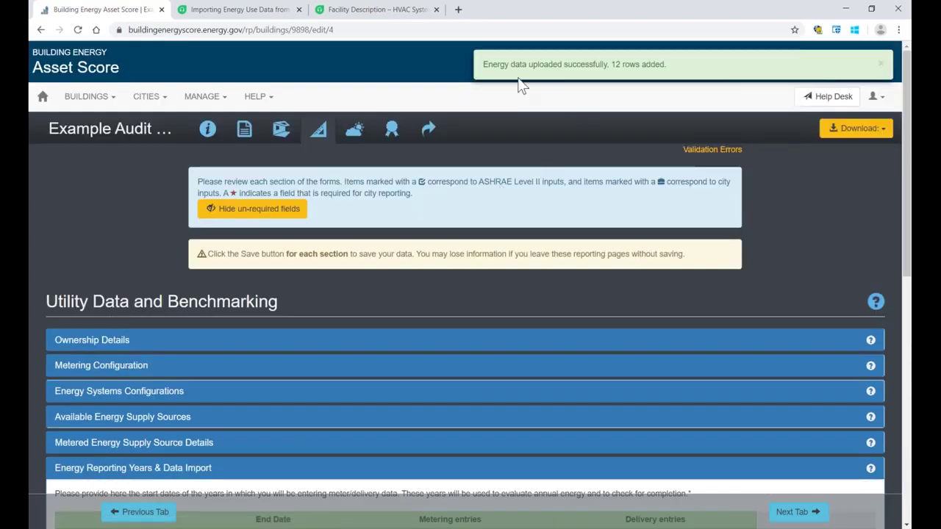
drag(483, 65, 590, 62)
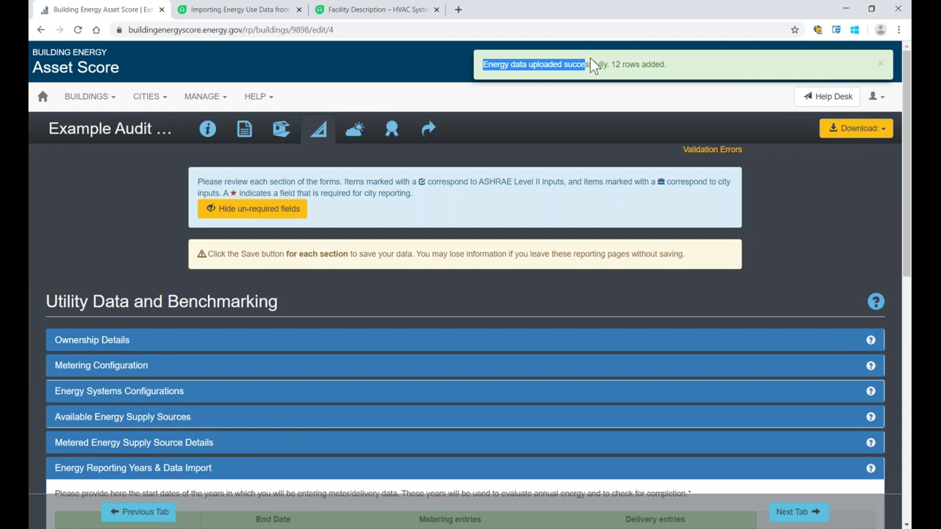
click(879, 66)
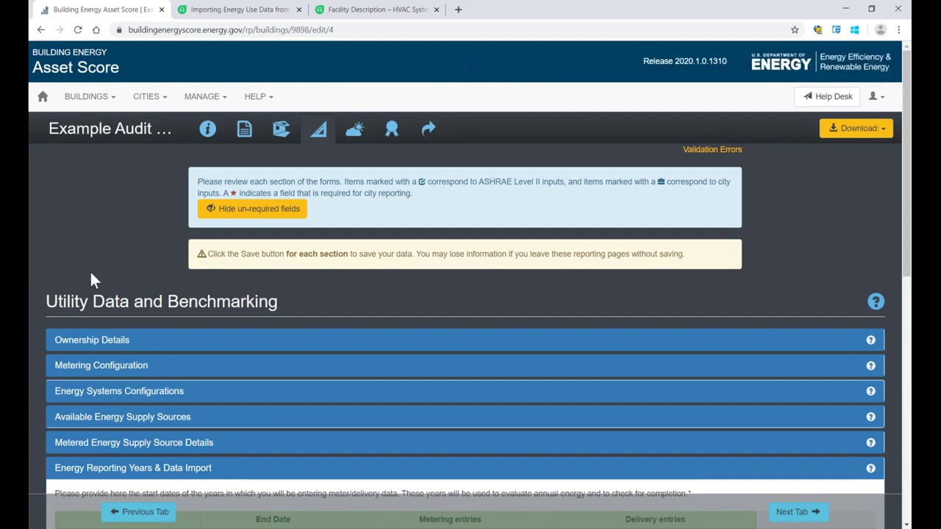
Open Metered Energy and examine the imported 2016 monthly electricity use and the average annual total.
scroll(90, 269, down, 1)
scroll(90, 272, down, 5)
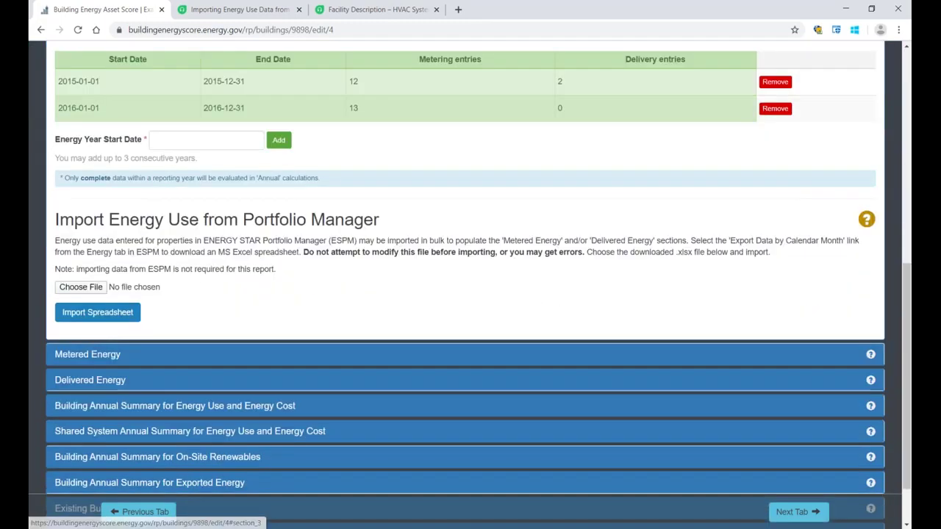
click(84, 355)
scroll(185, 316, down, 2)
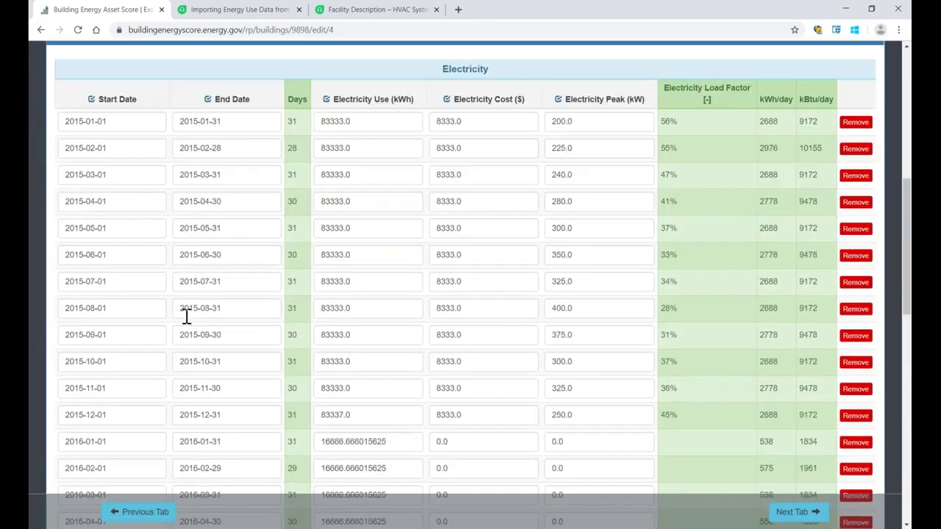
scroll(188, 315, down, 4)
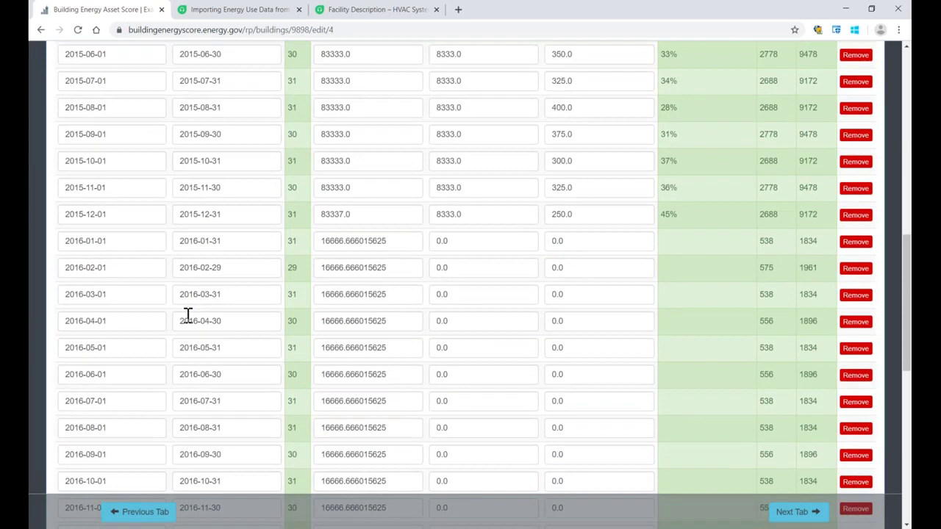
scroll(188, 315, down, 1)
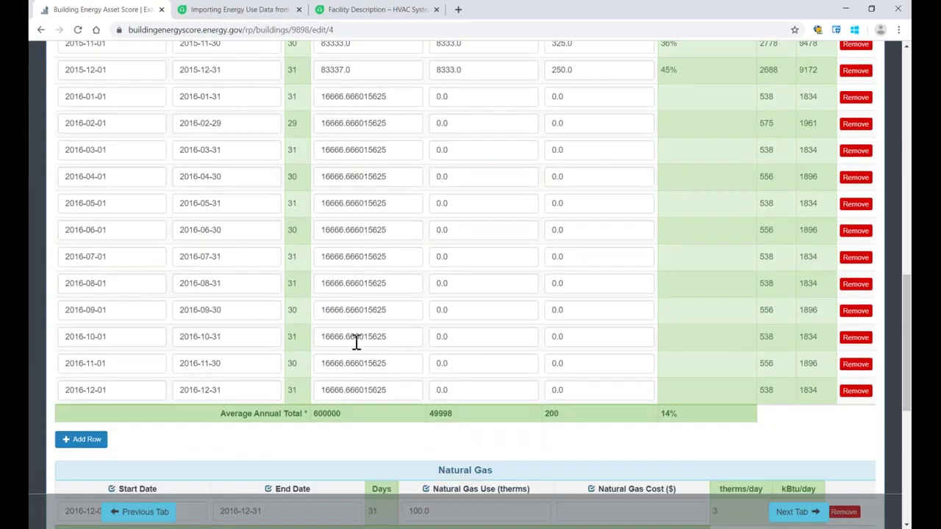
double_click(327, 413)
scroll(349, 431, up, 1)
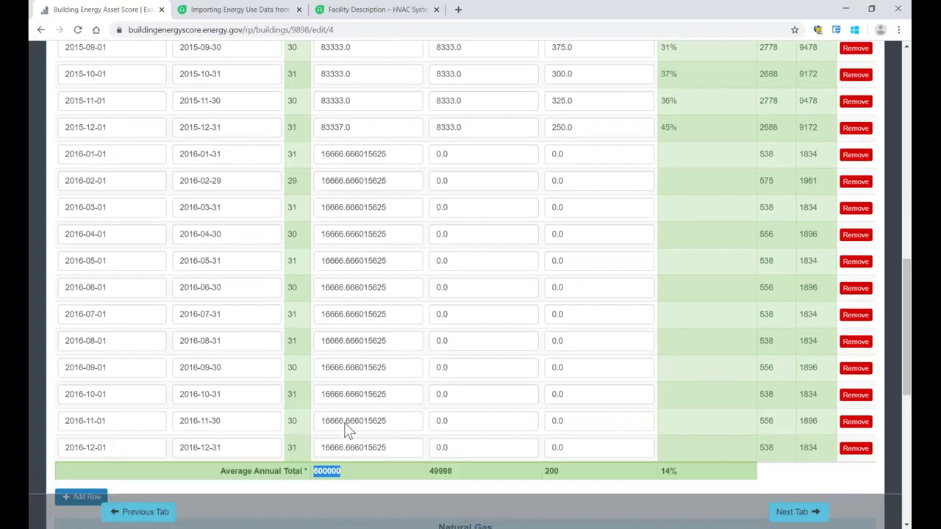
scroll(349, 429, up, 2)
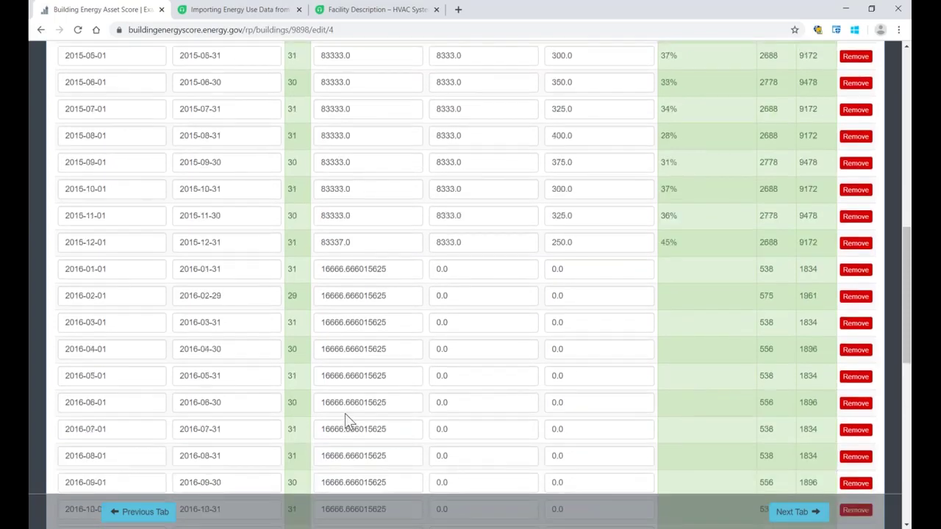
mouse_move(399, 267)
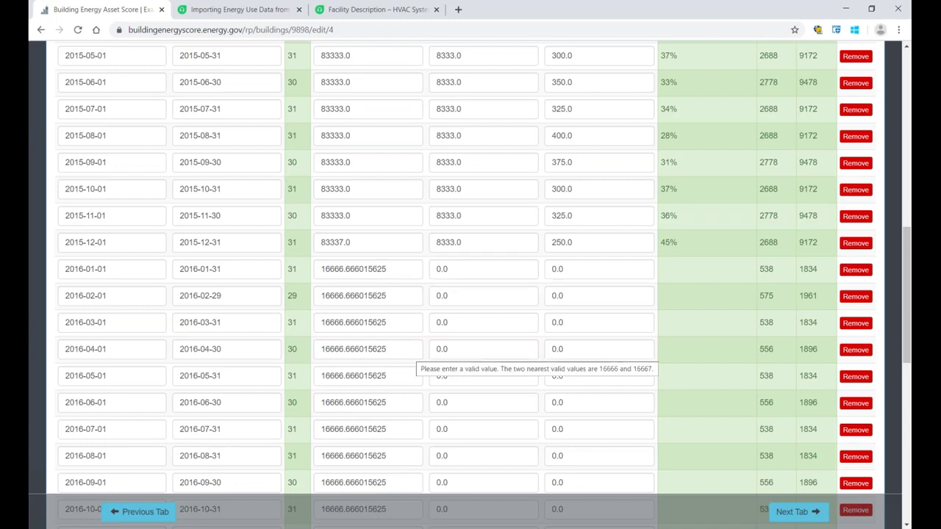
scroll(404, 356, down, 2)
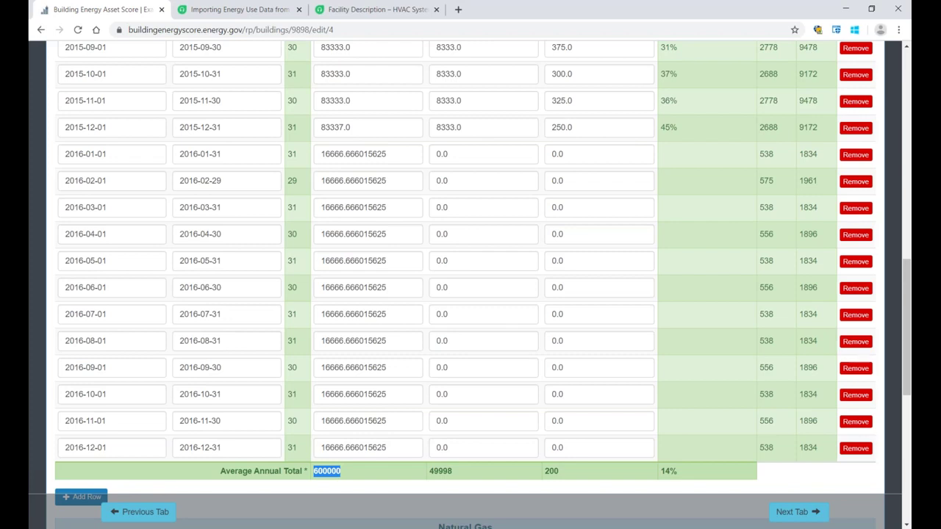
scroll(414, 363, down, 2)
click(401, 380)
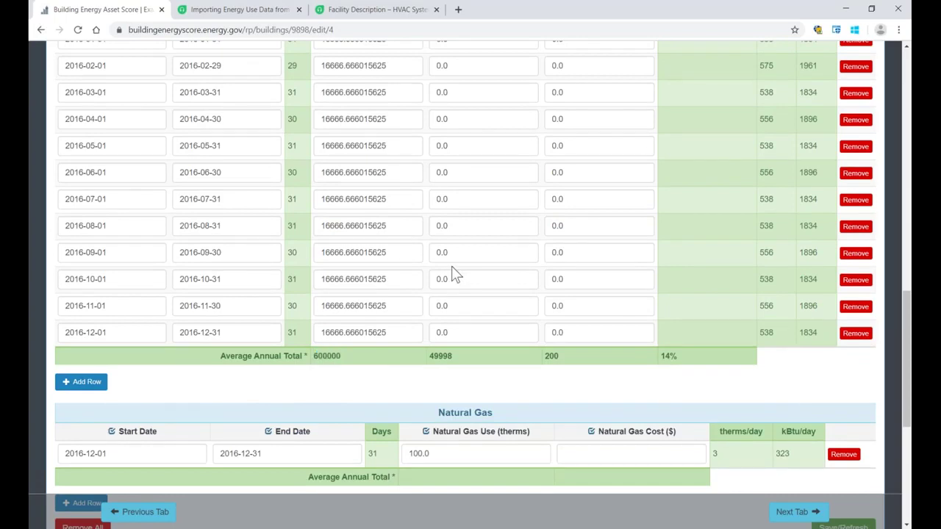
Compare the Electricity Cost column between the 2015 entries and the imported 2016 entries.
scroll(454, 270, up, 4)
scroll(454, 272, up, 3)
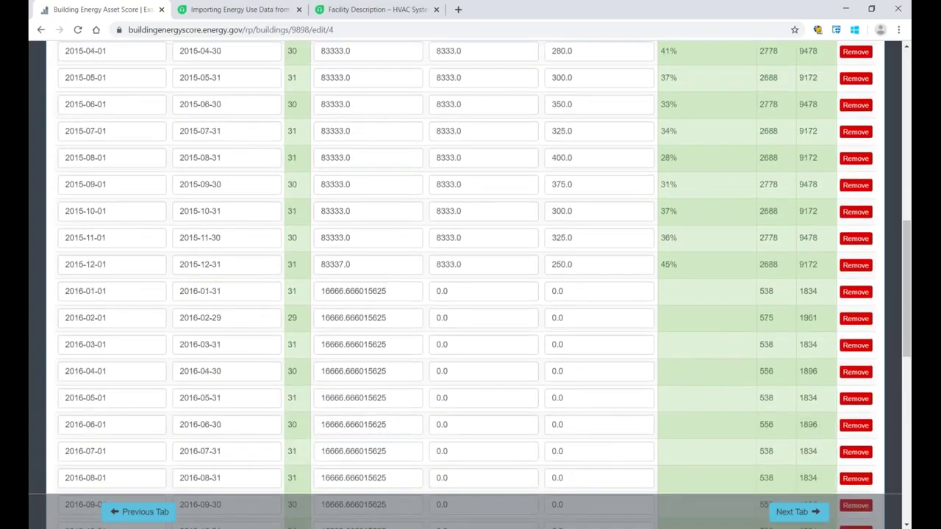
drag(450, 100, 518, 107)
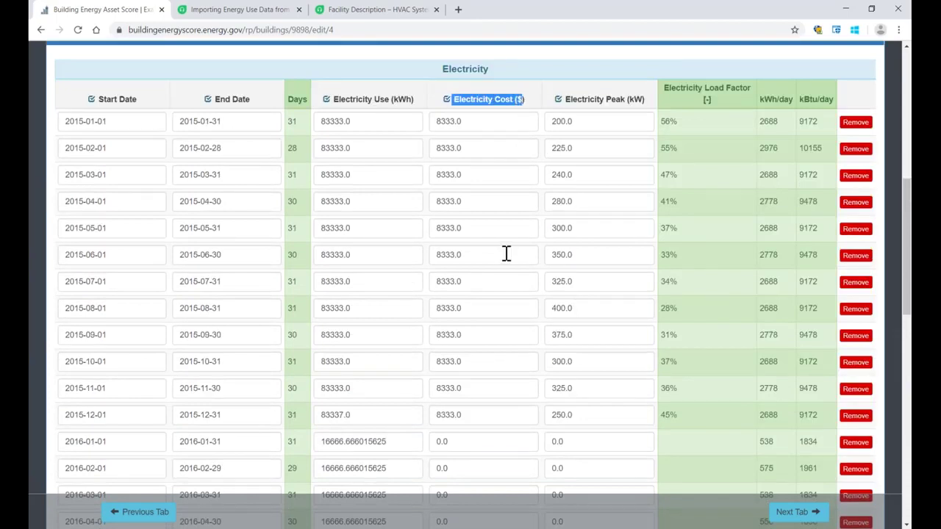
scroll(504, 254, down, 3)
drag(472, 266, 420, 267)
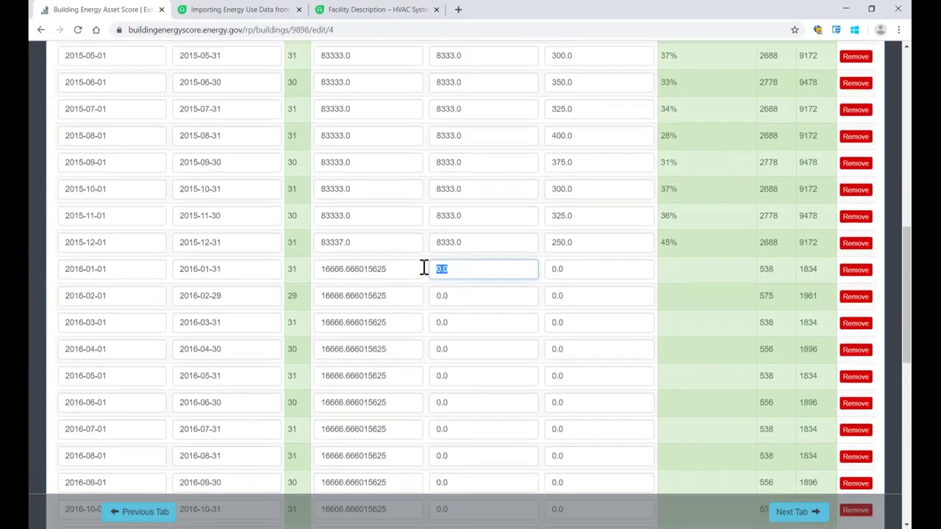
click(424, 266)
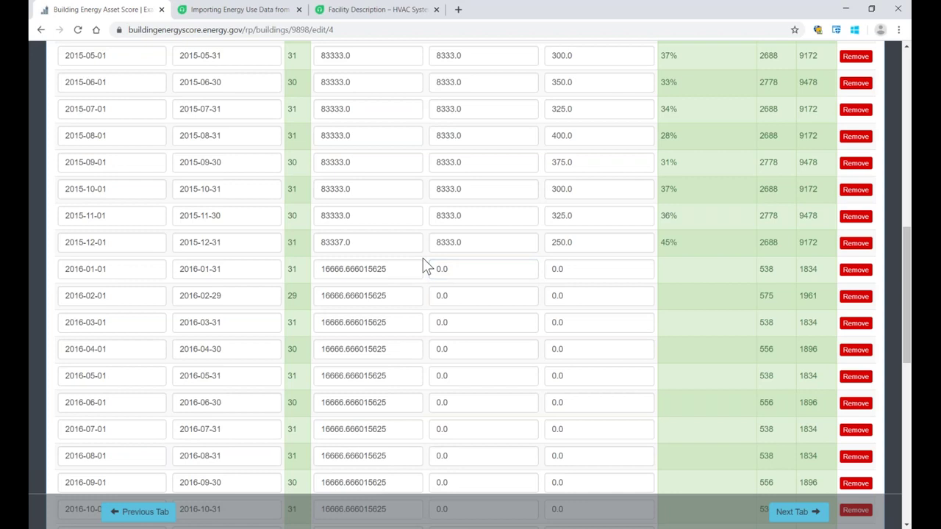
scroll(426, 266, down, 3)
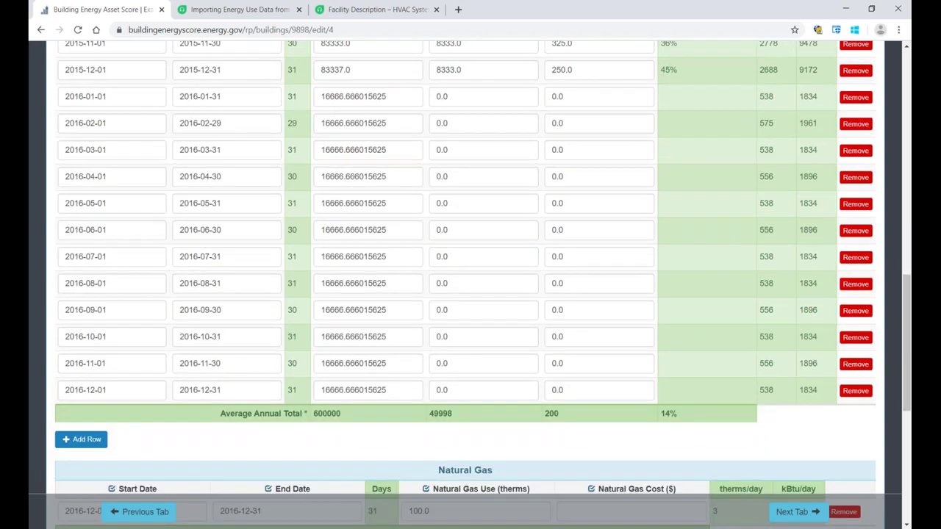
drag(468, 94, 434, 97)
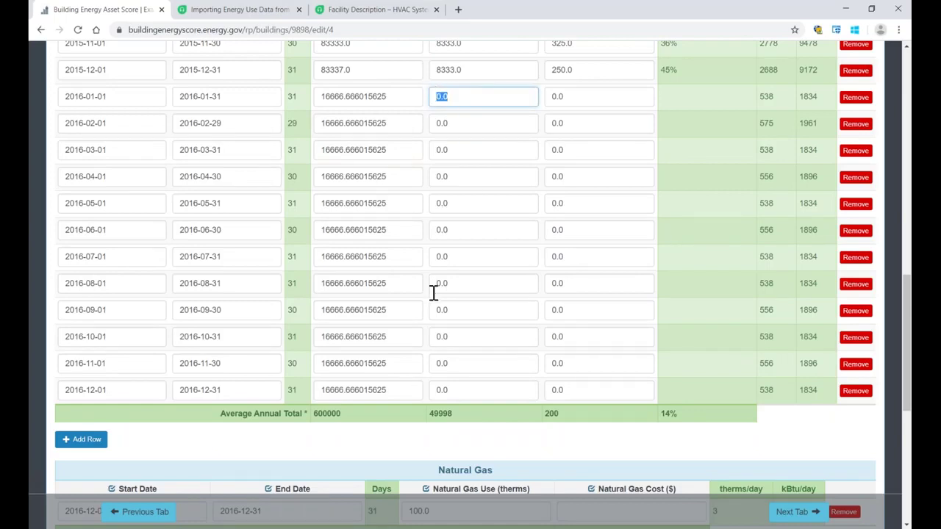
Open the Building Annual Summary for Energy Use and Energy Cost and check the electricity total annual use.
scroll(423, 362, down, 5)
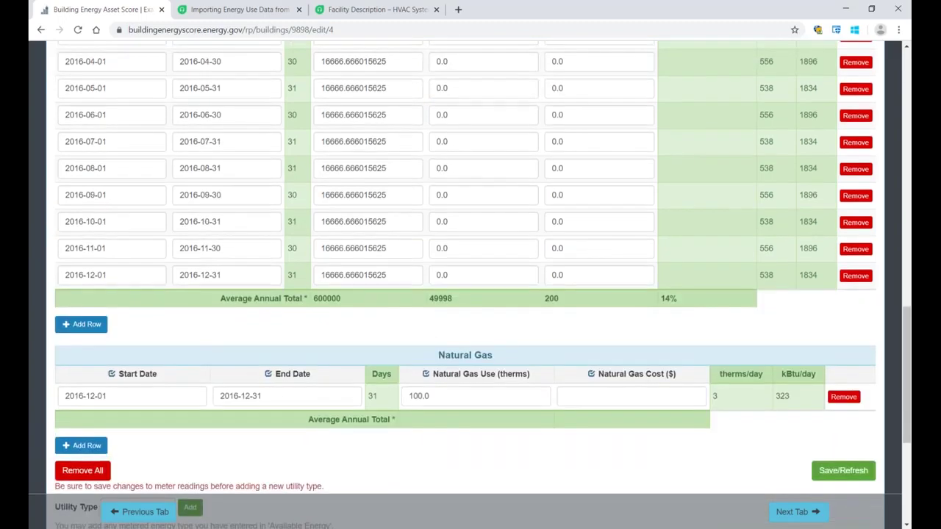
scroll(329, 349, down, 3)
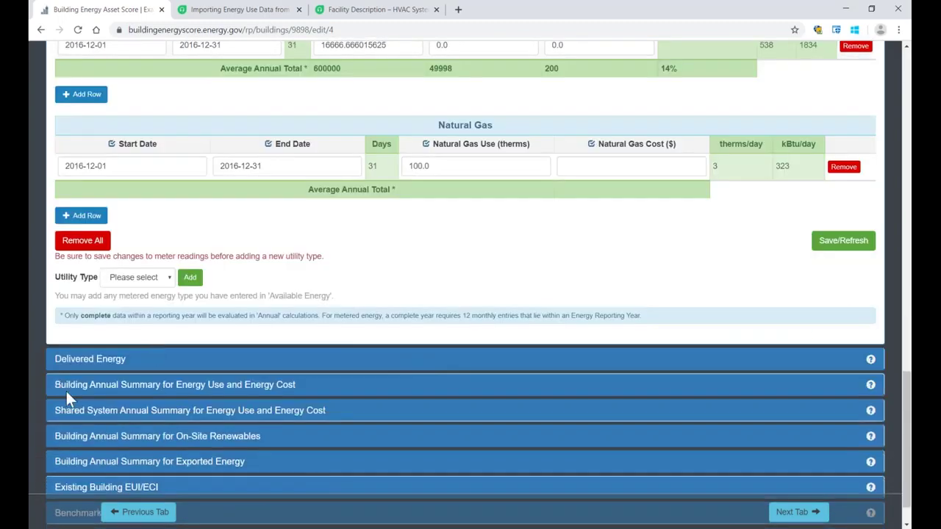
click(175, 385)
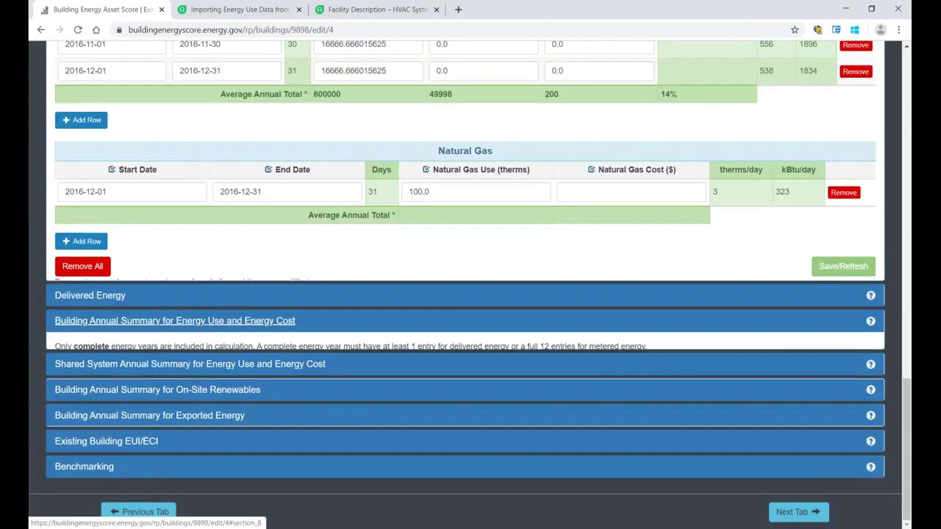
double_click(194, 213)
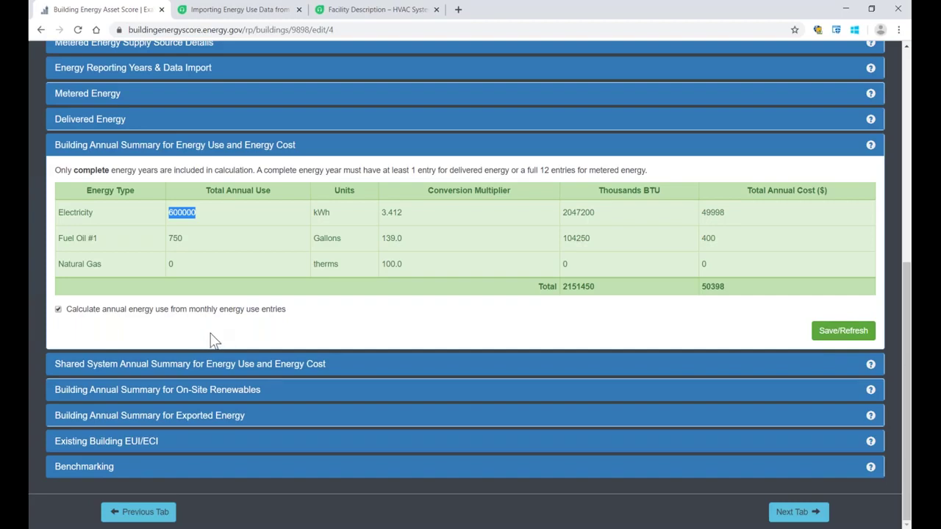
Open Existing Building EUI/ECI and examine the gross conditioned square feet and the building EUI.
click(93, 444)
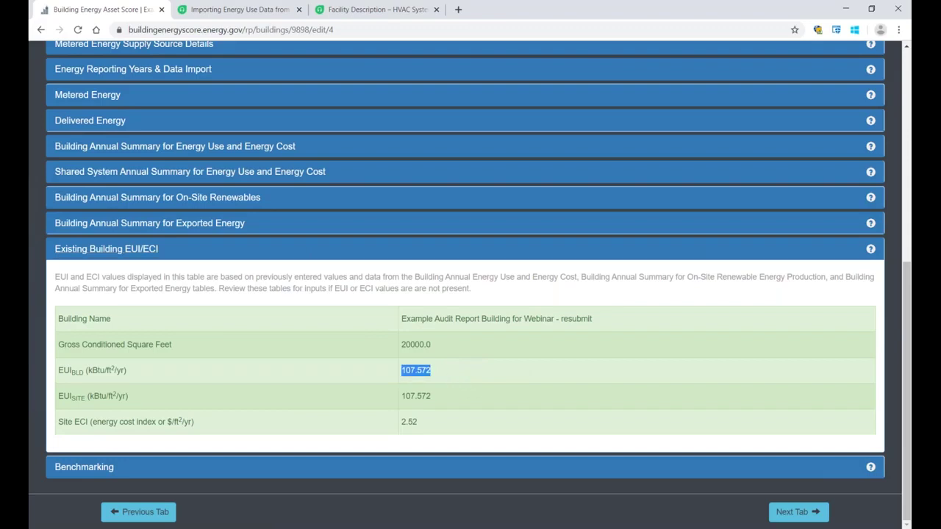
drag(448, 340, 395, 347)
drag(441, 374, 392, 374)
click(392, 374)
Open Benchmarking and review the available options for the benchmarking source.
click(71, 475)
scroll(140, 306, down, 1)
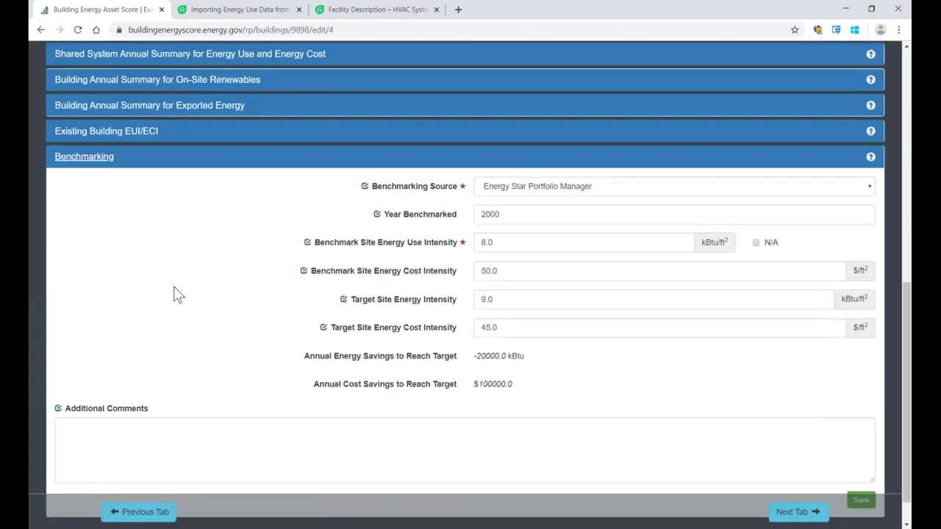
drag(370, 188, 455, 191)
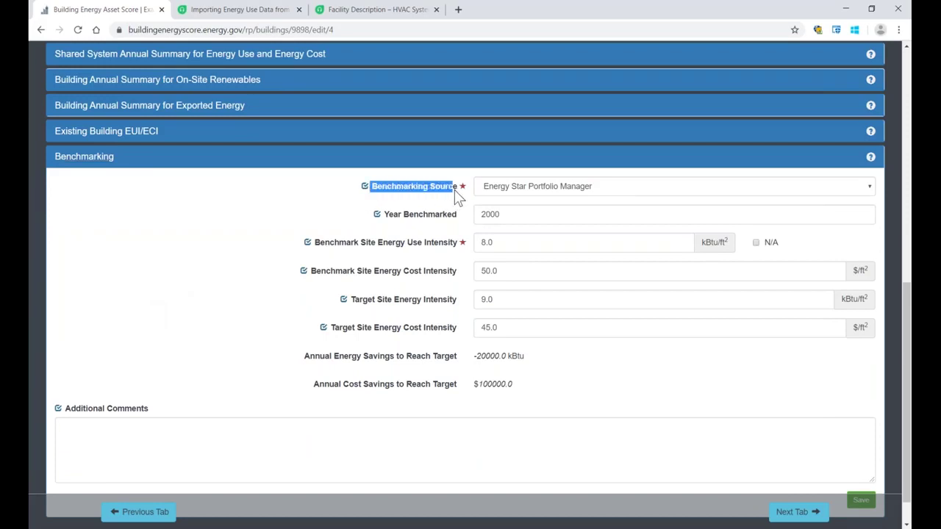
click(557, 191)
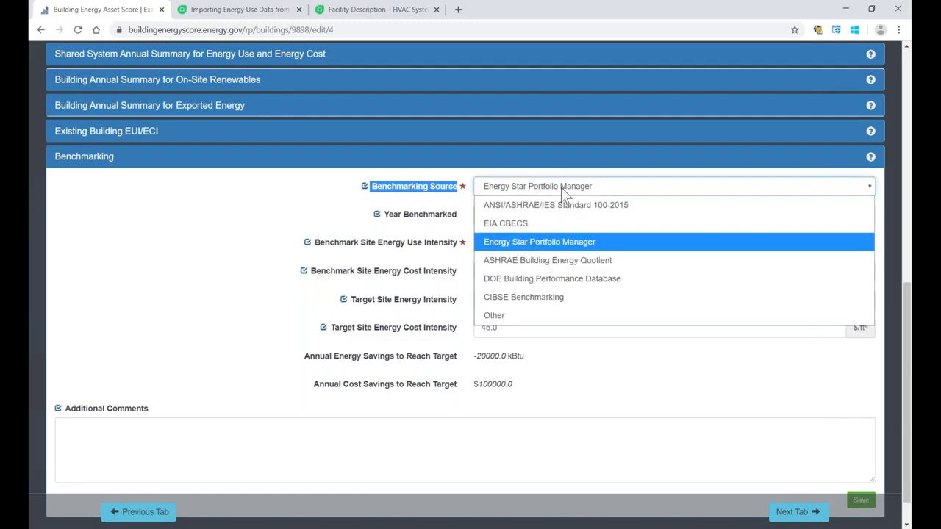
click(560, 187)
Set Year Benchmarked to 2016, add the comment "example." and save the Benchmarking section.
drag(502, 214, 455, 215)
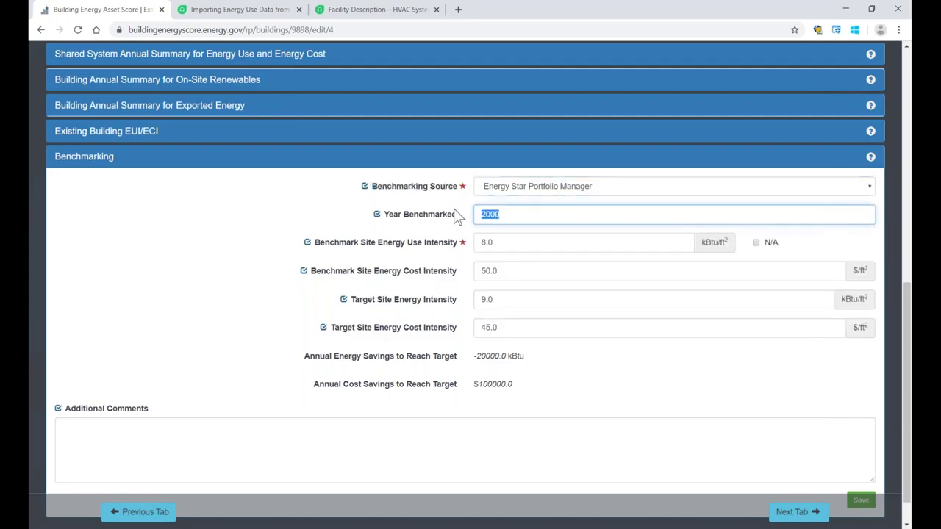
text(2)
click(205, 247)
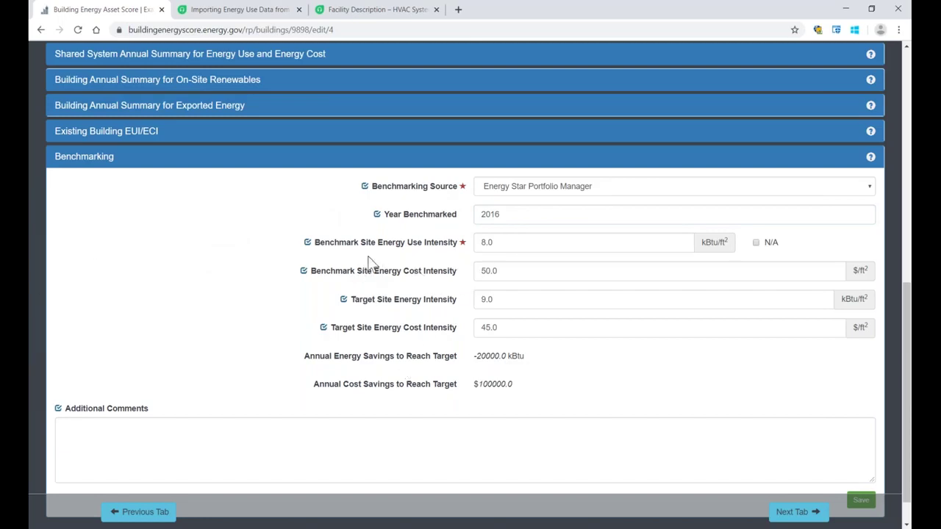
click(277, 432)
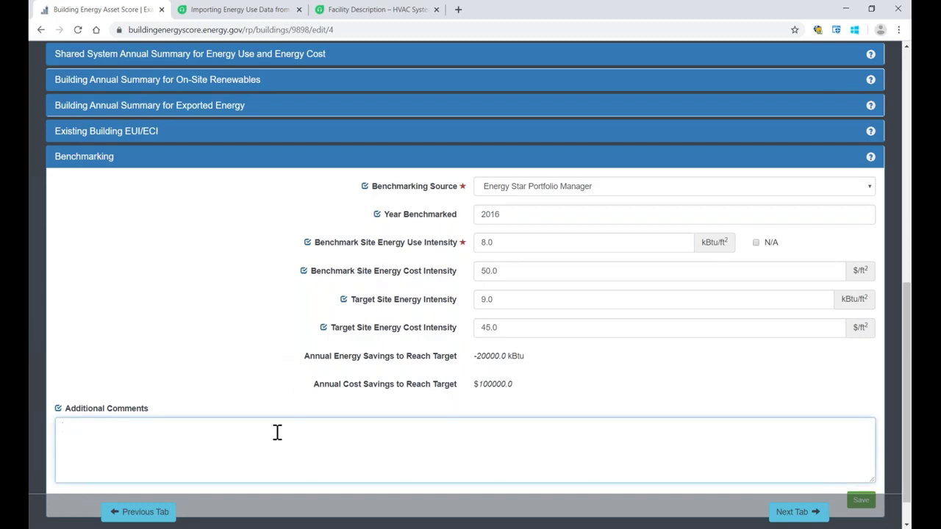
text(example.)
scroll(803, 357, down, 1)
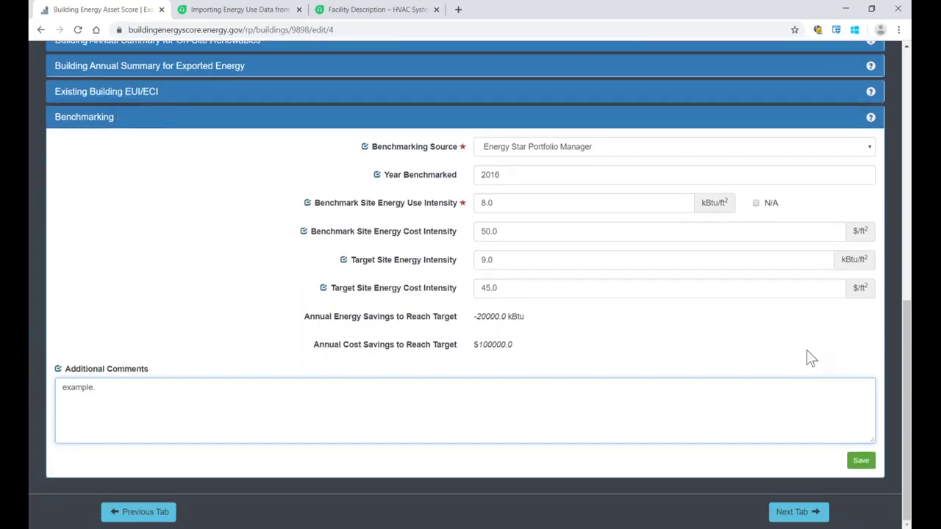
click(860, 460)
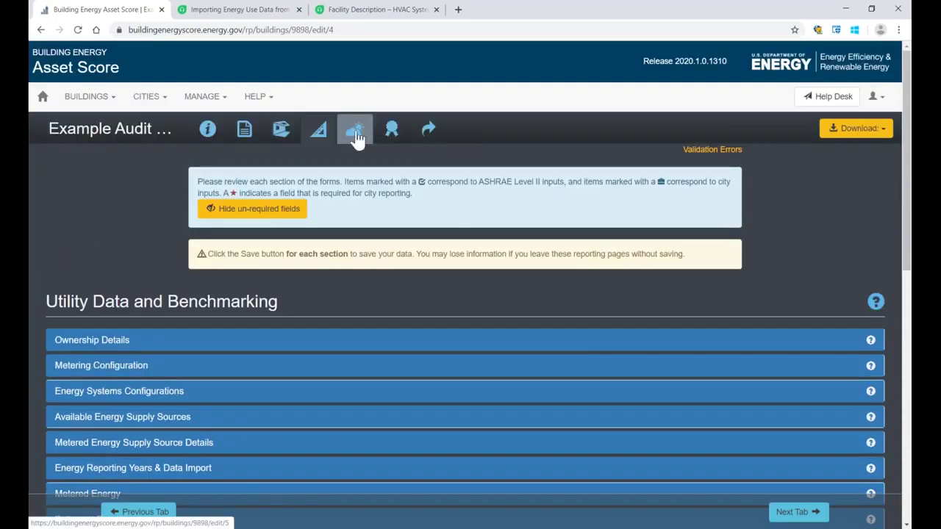
Open Building Energy Use by End Use under Energy Use Breakdown and QA/QC and compare the electricity total with the annual summary.
click(356, 136)
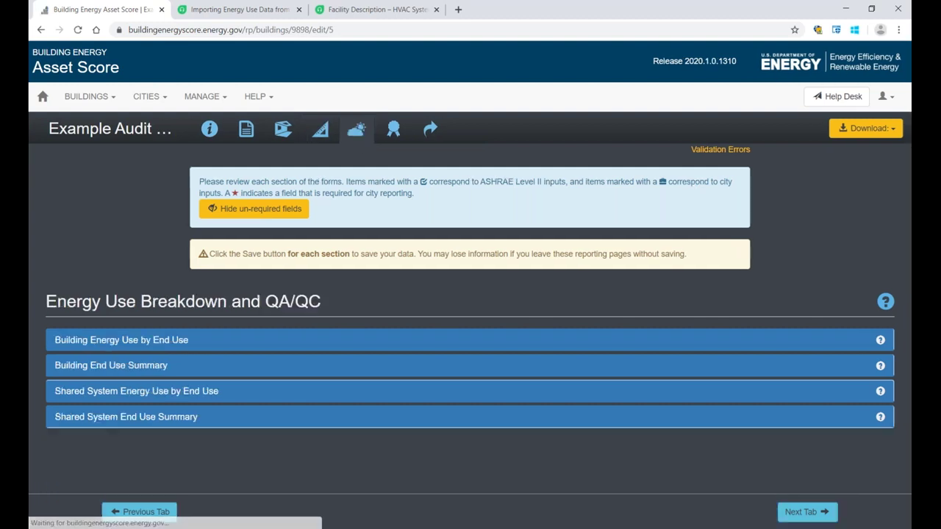
click(116, 346)
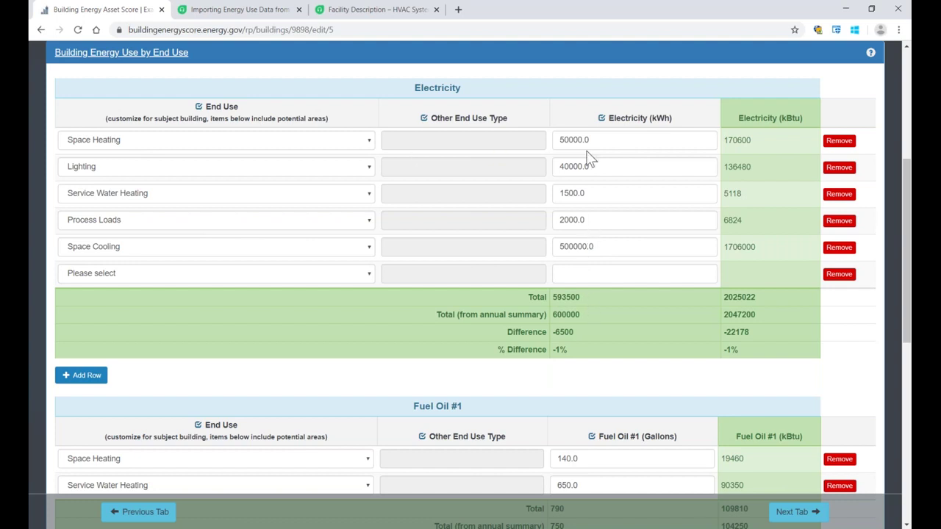
double_click(579, 314)
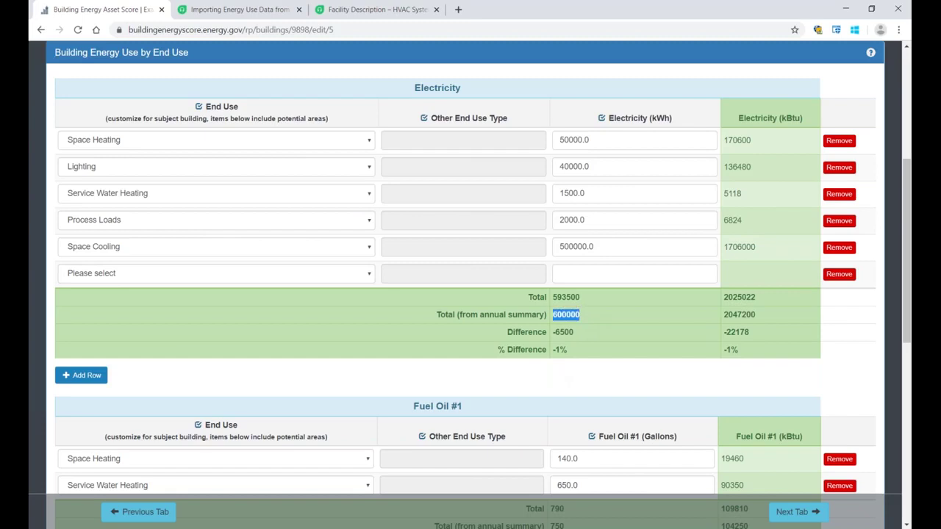
double_click(563, 332)
Fill in the empty Electricity end-use row as Refrigeration with 6500 kWh.
click(369, 276)
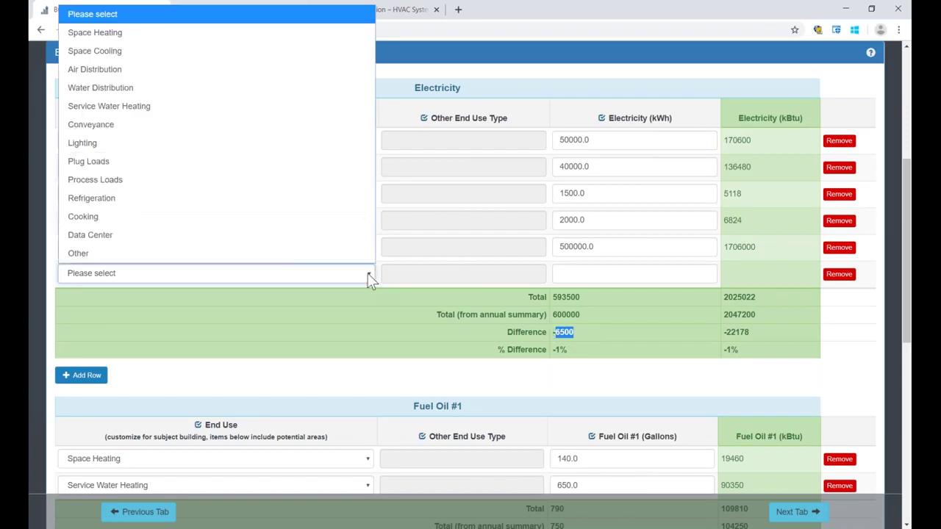
click(345, 198)
click(579, 272)
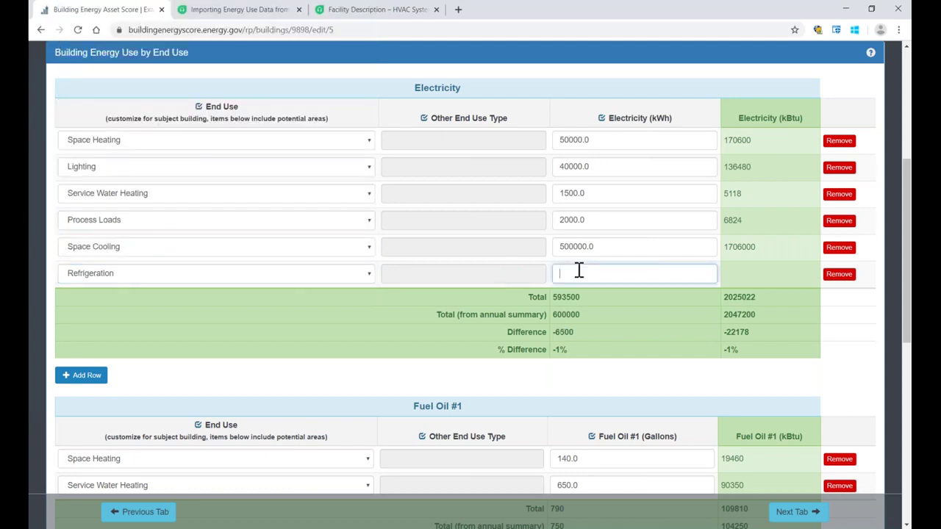
text(6500)
scroll(619, 293, down, 1)
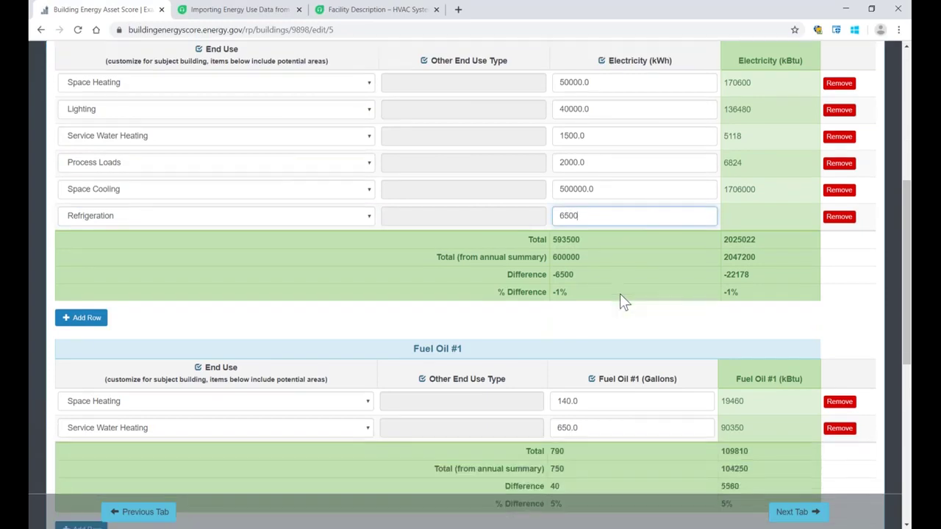
click(619, 294)
scroll(596, 223, down, 1)
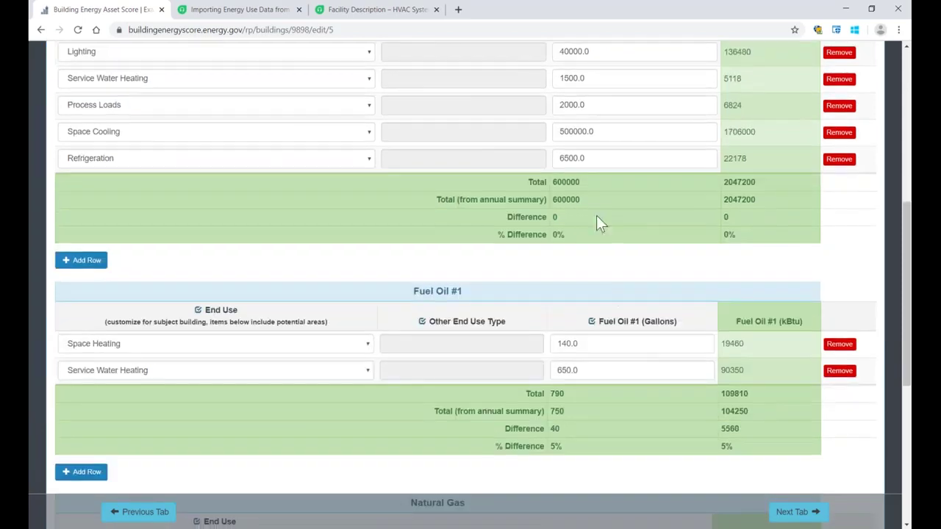
Check the Electricity end-use total against the annual summary total as a QA/QC review.
drag(581, 199, 553, 196)
scroll(579, 203, up, 2)
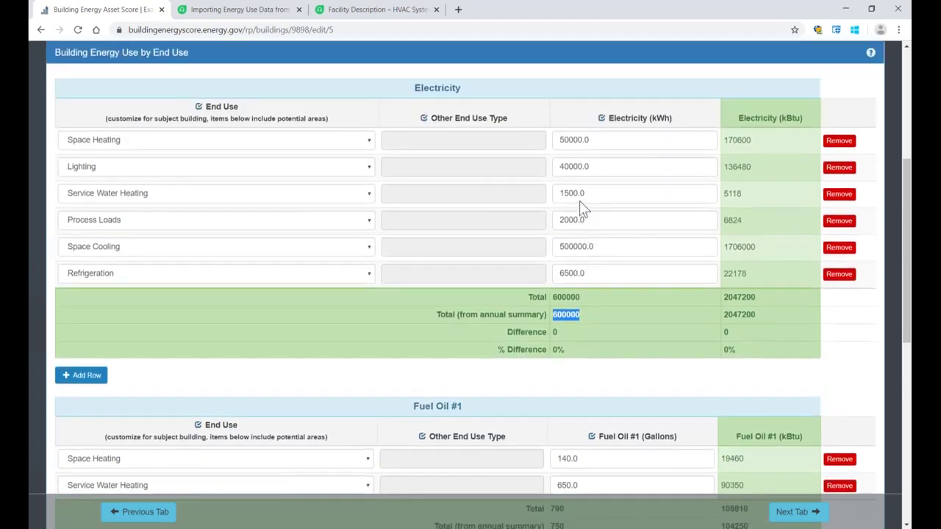
scroll(580, 202, up, 1)
drag(266, 70, 285, 67)
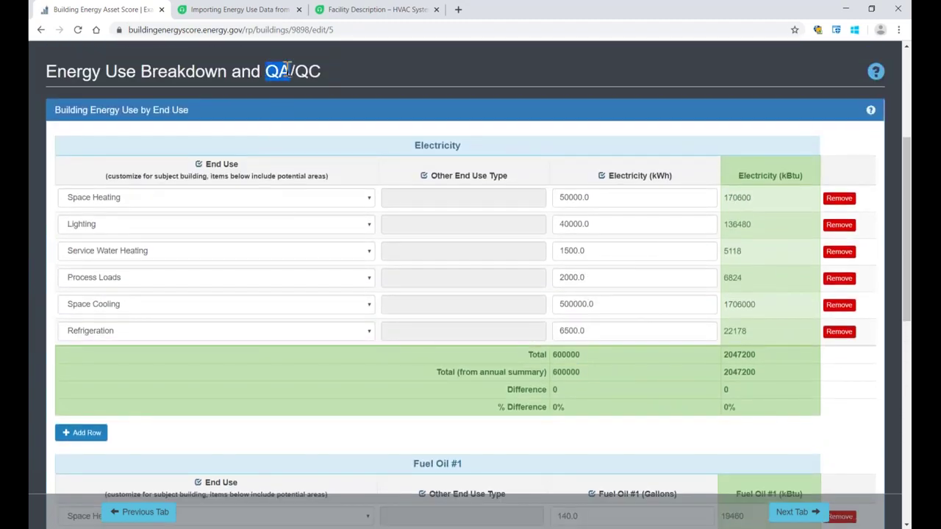
click(497, 85)
scroll(438, 231, down, 1)
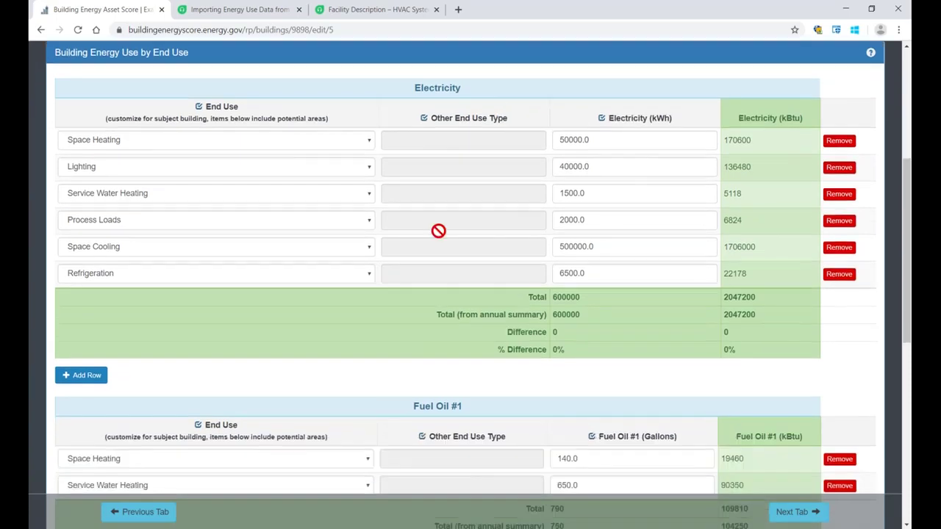
scroll(379, 274, up, 1)
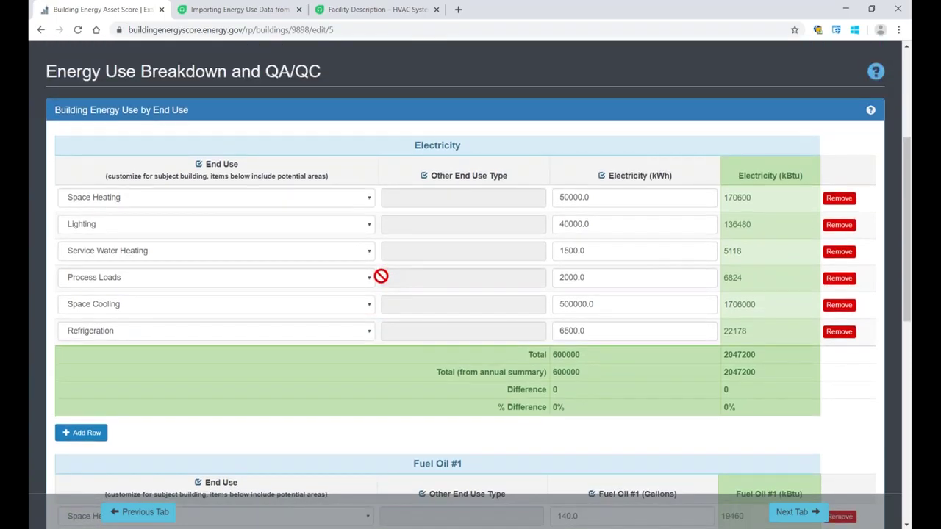
Remove the Service Water Heating row from Fuel Oil #1, set the Natural Gas end use to Service Water Heating, and save.
scroll(381, 276, down, 6)
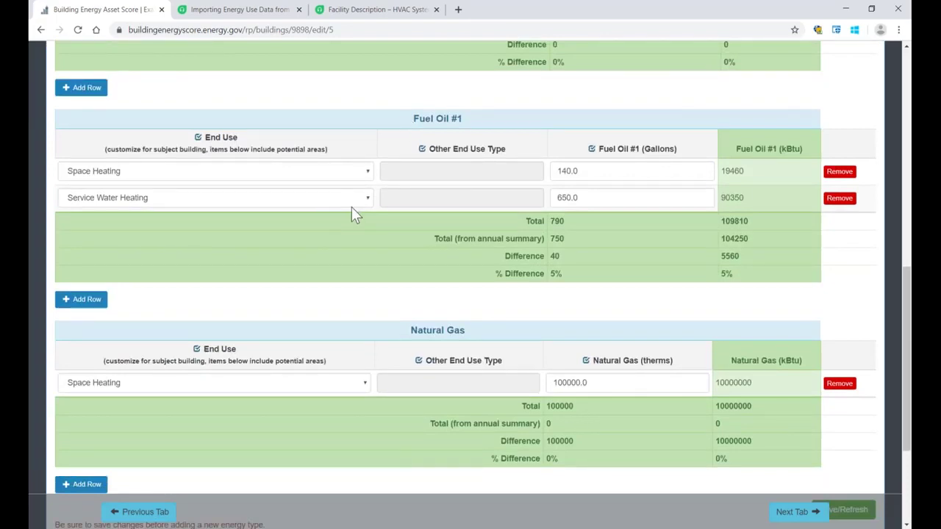
click(838, 199)
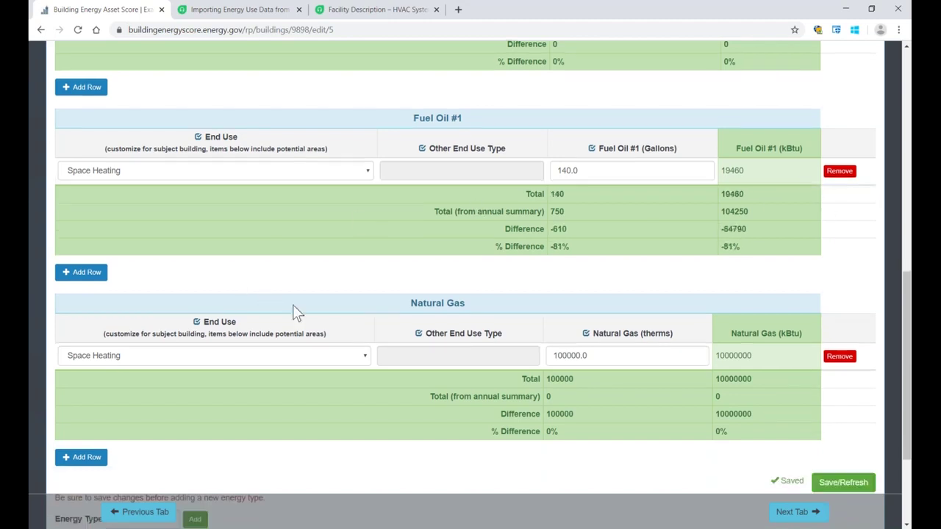
click(362, 355)
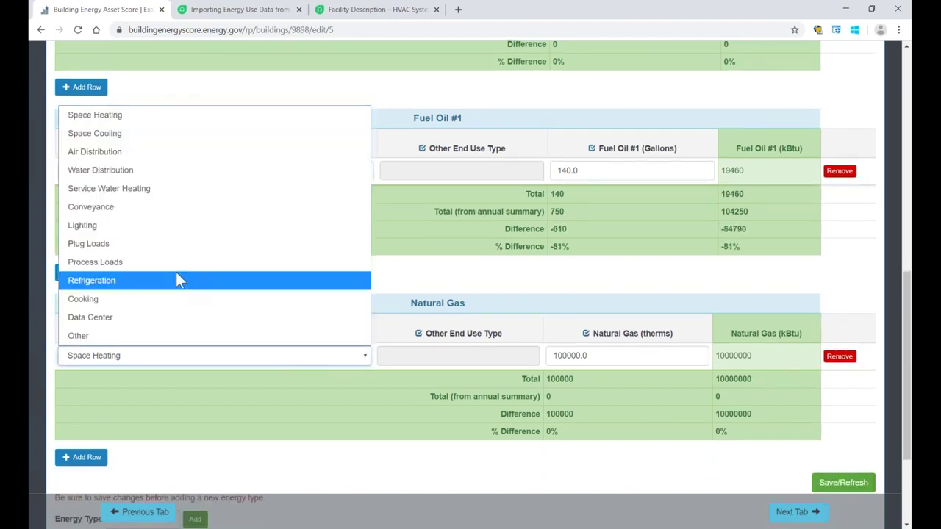
click(150, 186)
scroll(471, 241, down, 2)
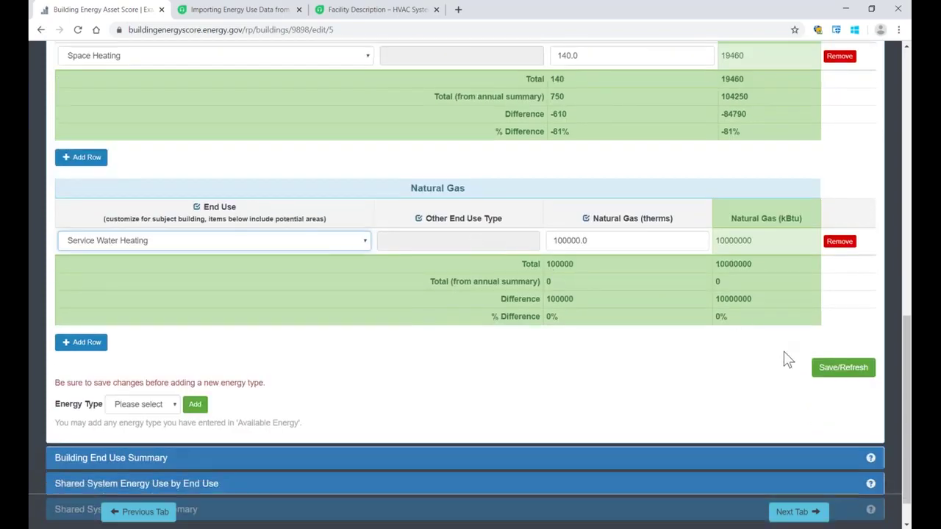
click(842, 367)
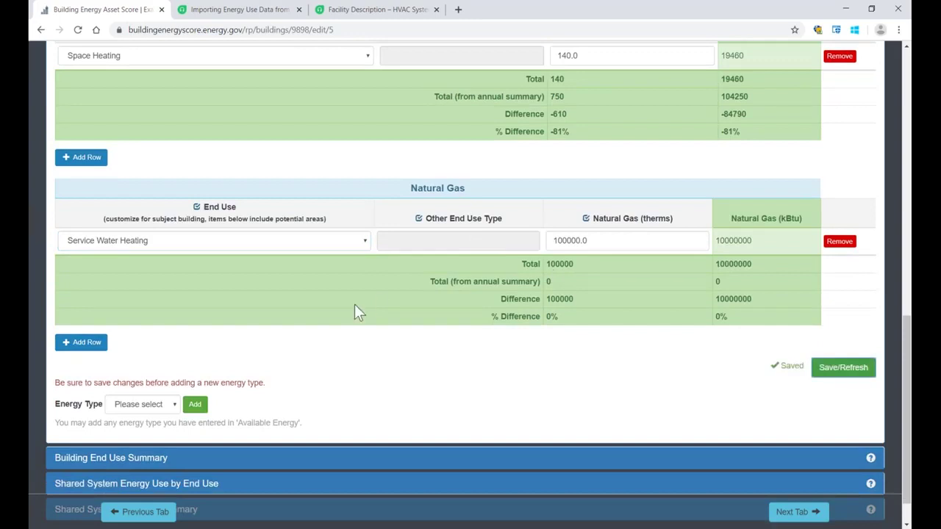
Open Building Energy Savings Opportunities and examine the packages, measures, savings and payback columns in the table.
scroll(352, 307, up, 5)
scroll(353, 313, up, 5)
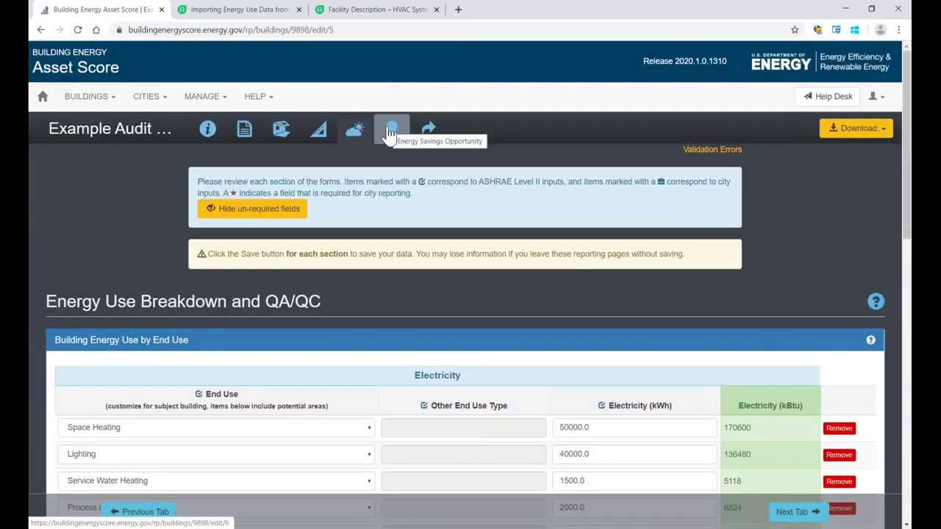
click(389, 131)
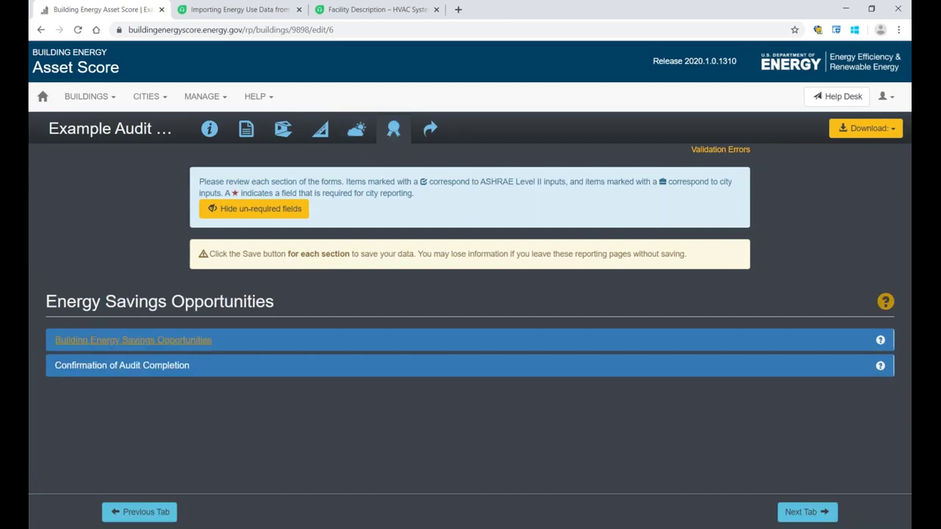
click(86, 344)
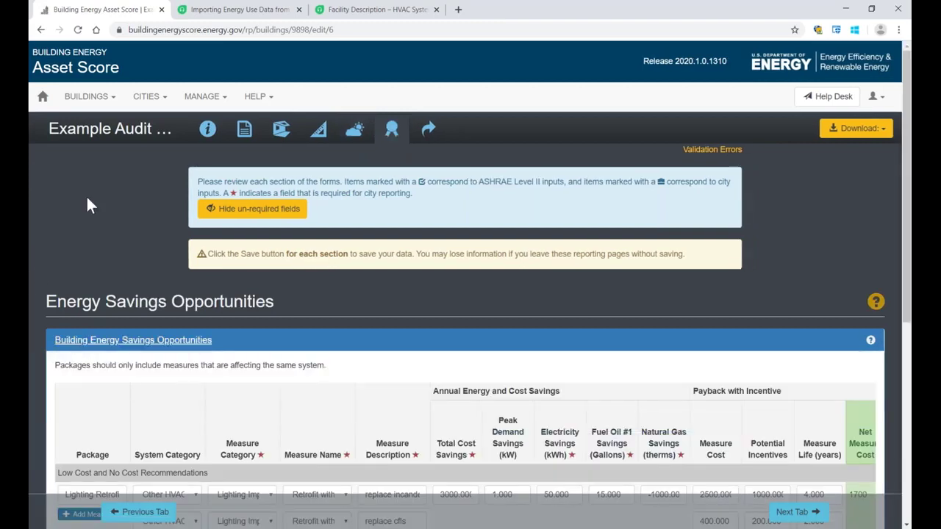
scroll(86, 195, down, 1)
scroll(86, 170, down, 1)
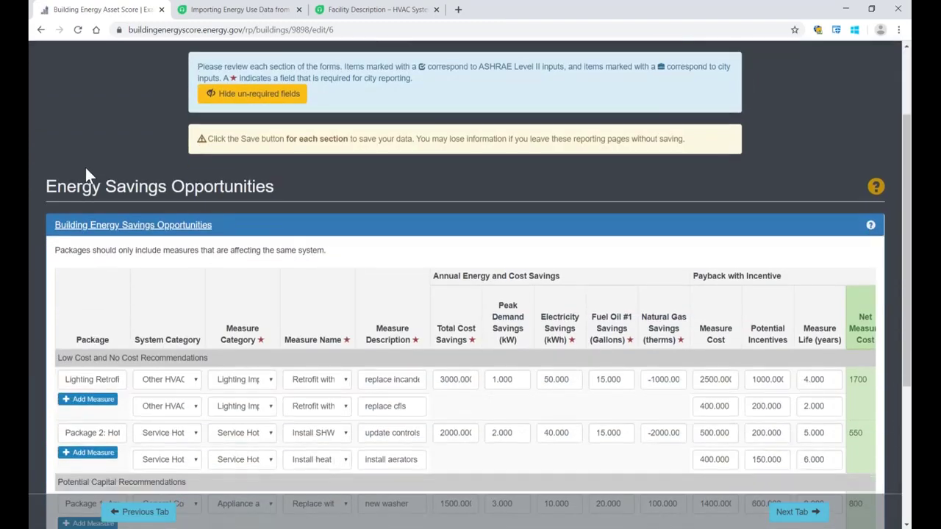
scroll(86, 175, down, 1)
scroll(86, 174, down, 2)
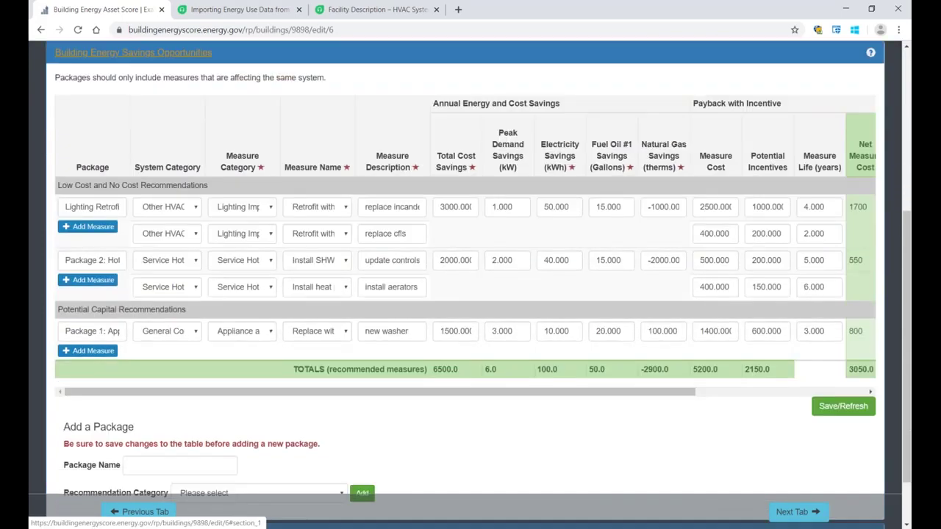
scroll(132, 52, up, 1)
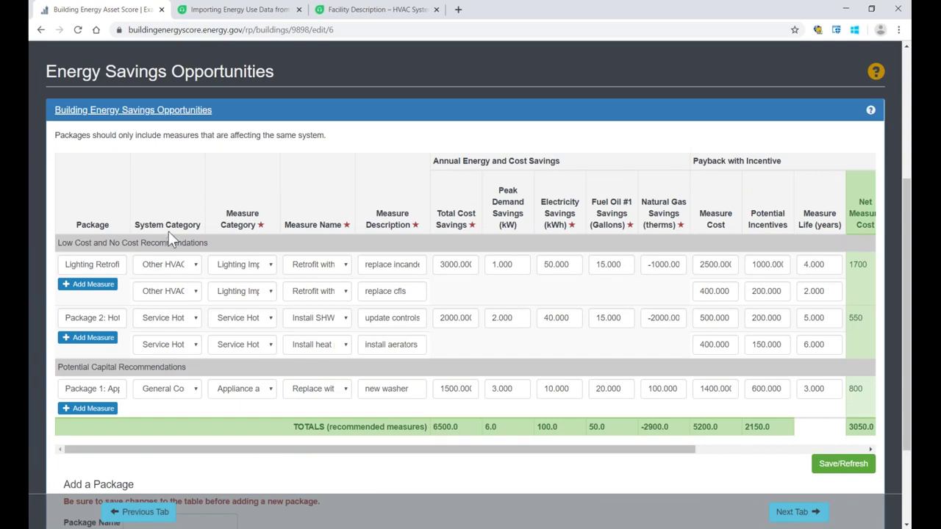
scroll(169, 229, down, 1)
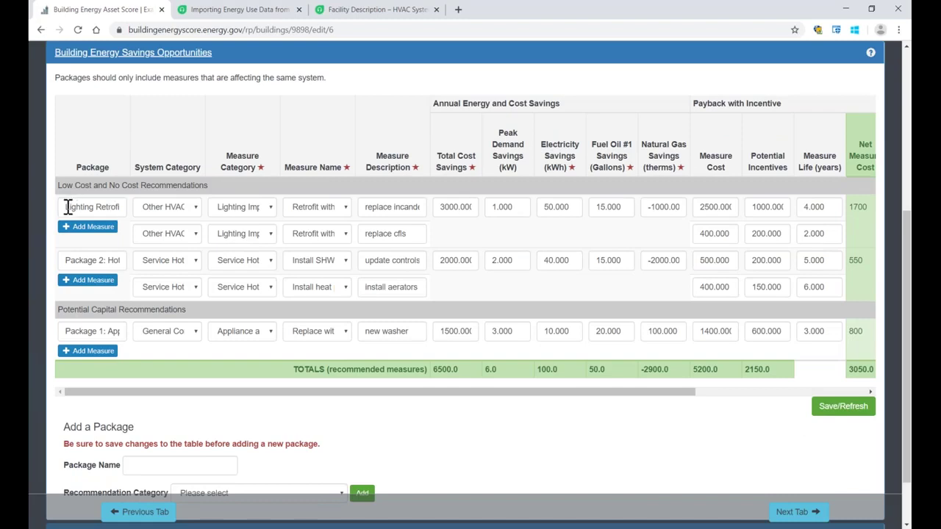
Set the Lighting Retrofits package's first measure name to Retrofit with light emitting diode technologies and check its description.
drag(73, 206, 128, 207)
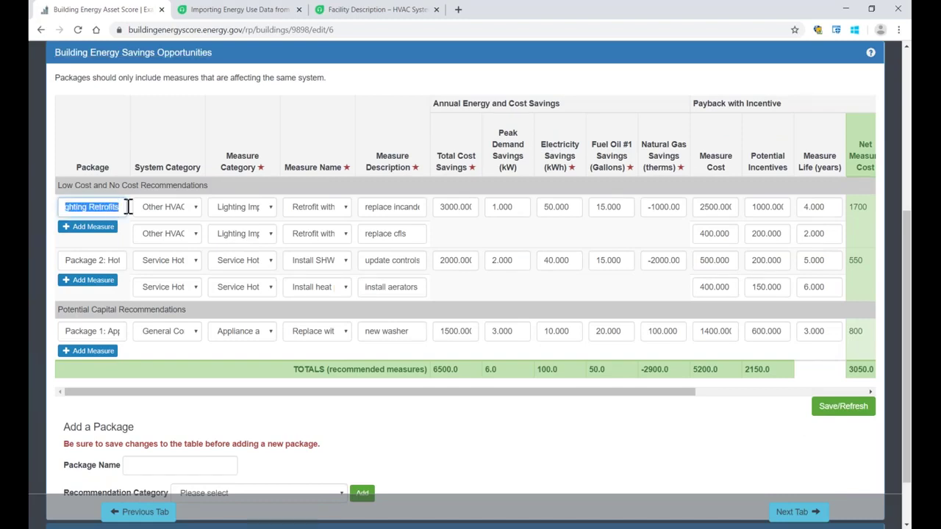
click(345, 210)
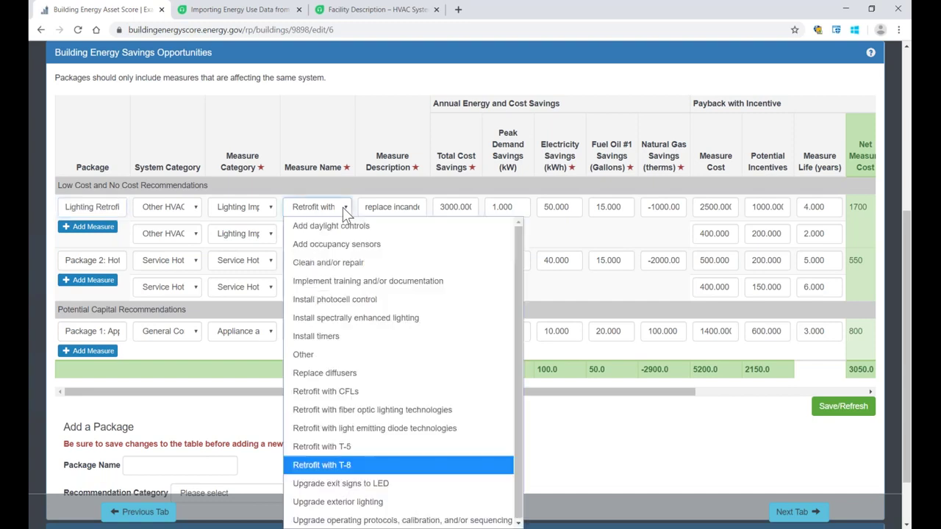
click(343, 212)
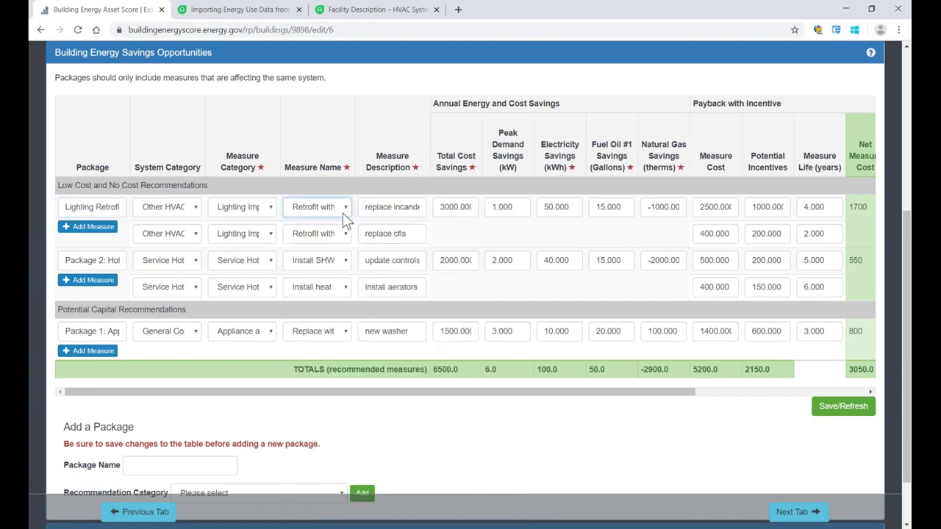
click(346, 239)
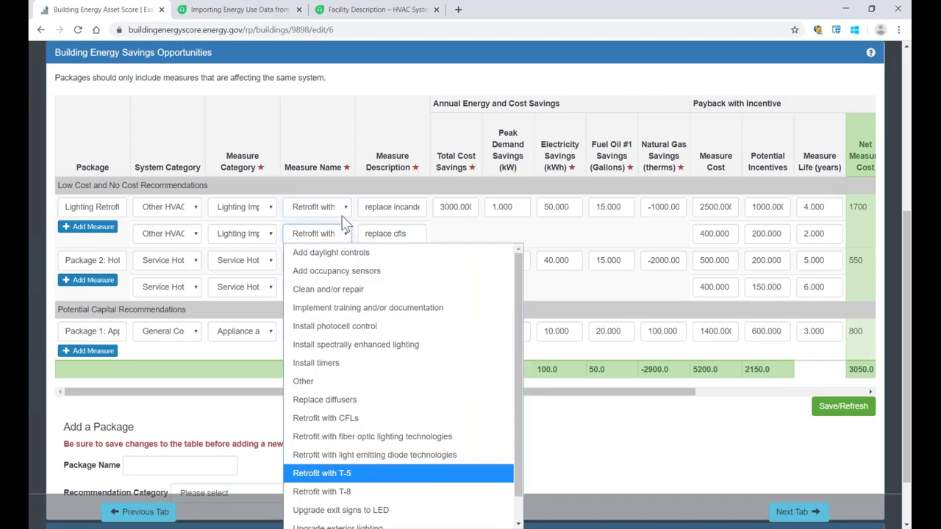
click(343, 211)
click(343, 211)
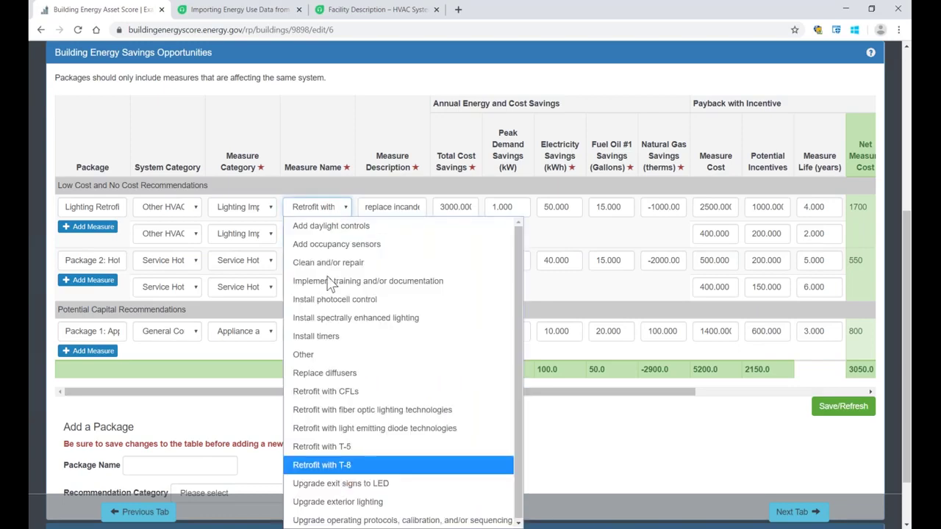
click(389, 433)
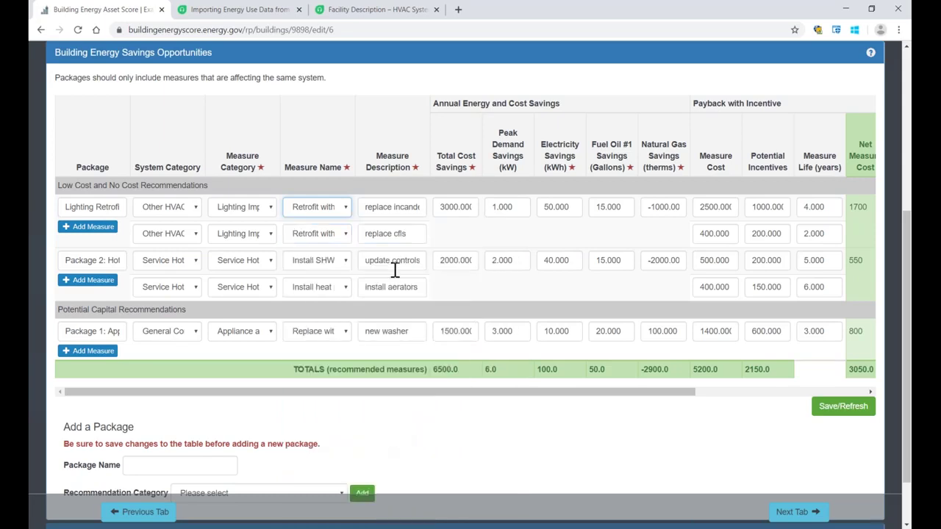
drag(365, 210, 424, 207)
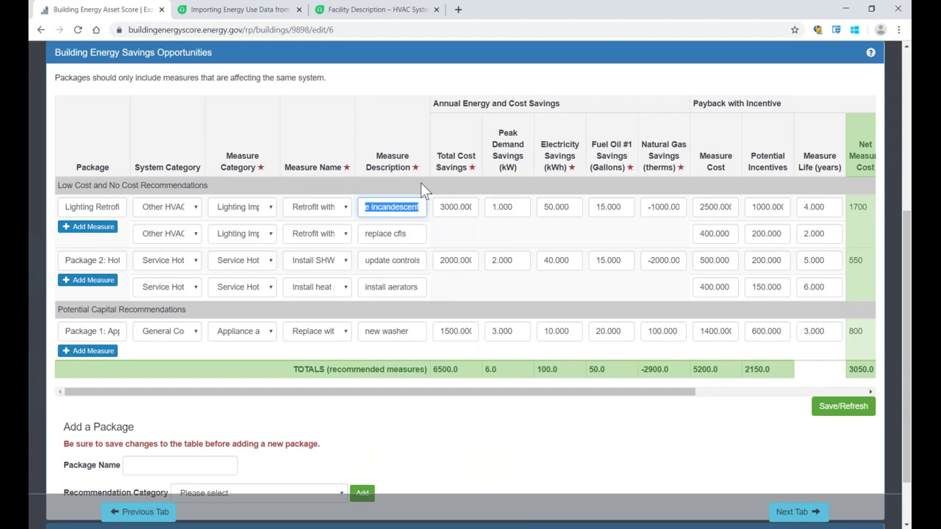
drag(422, 207, 360, 205)
click(361, 206)
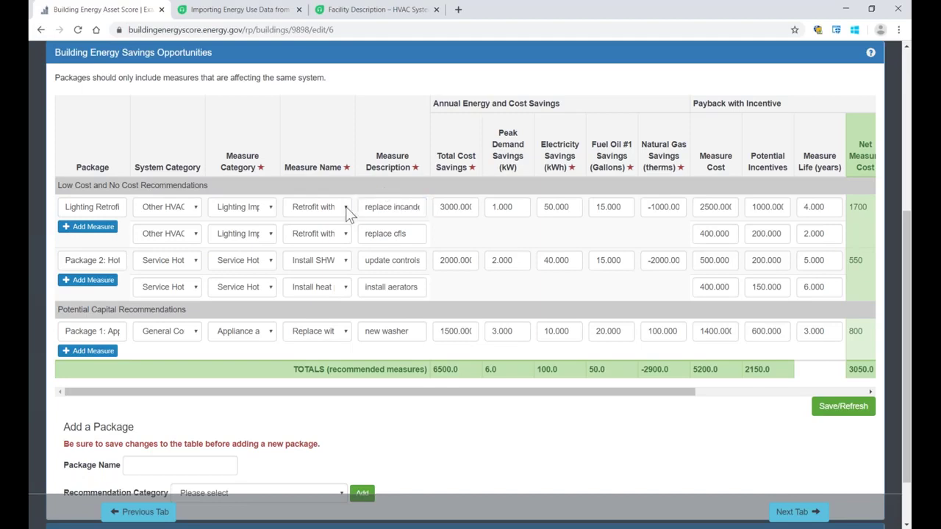
Change the package's second lighting measure to Upgrade exit signs to LED, with the description "new exit signs".
drag(409, 235, 348, 235)
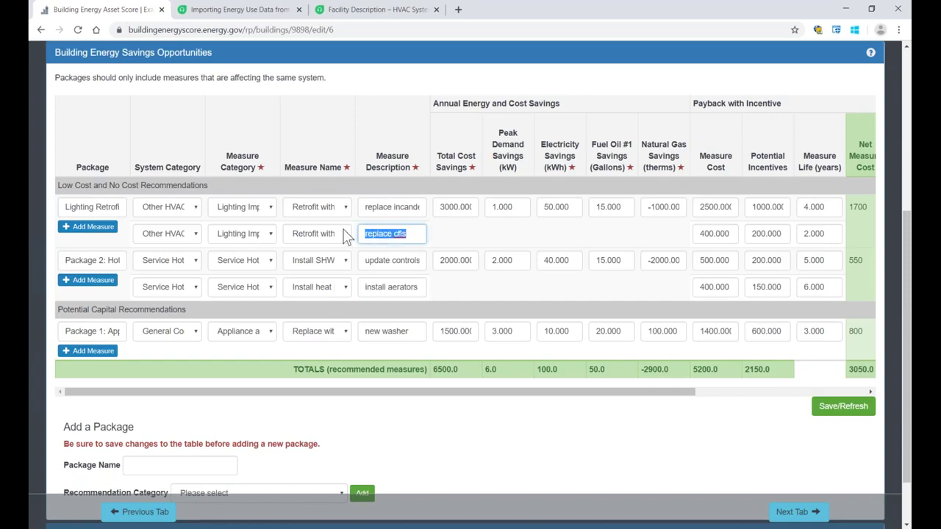
click(347, 234)
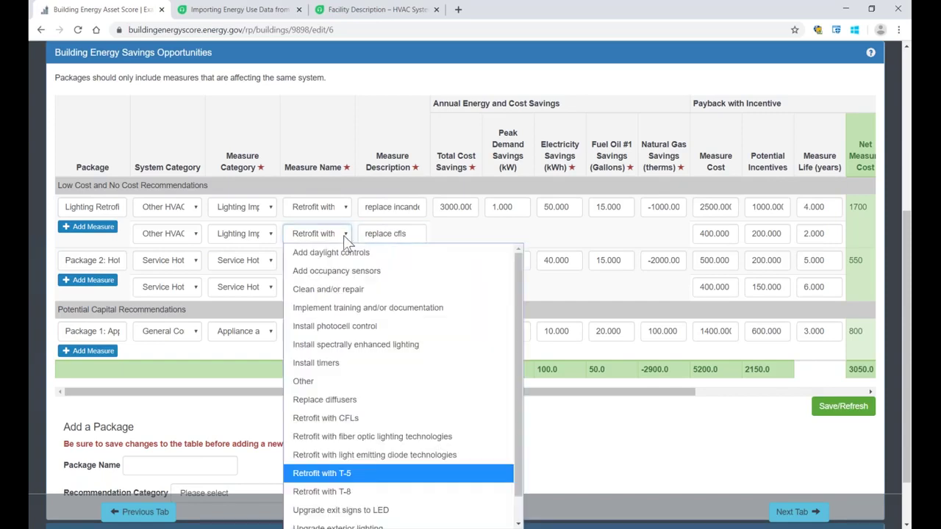
click(401, 510)
triple_click(397, 233)
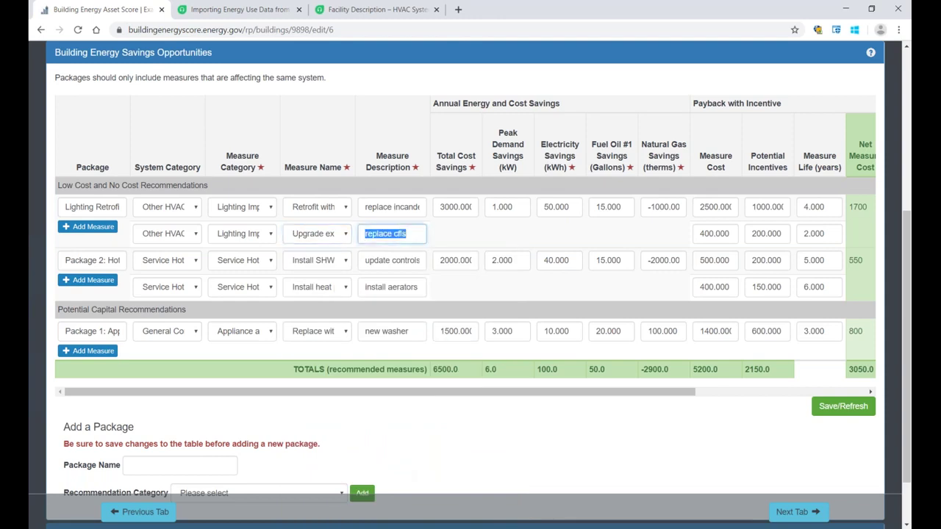
triple_click(402, 234)
text(new)
text( exis)
text( signs)
Review the Lighting Retrofits package's cost and energy savings, measure cost, incentives and calculated payback columns.
drag(441, 208, 472, 207)
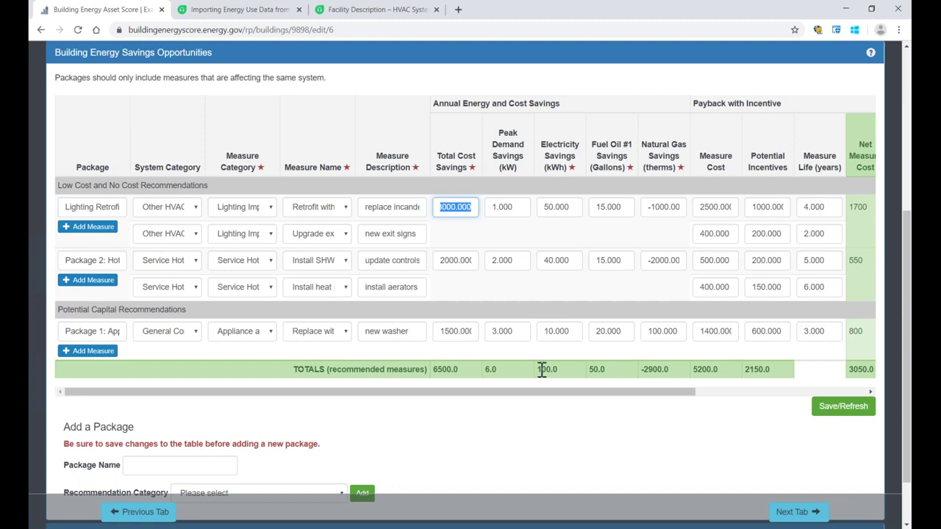
scroll(542, 392, right, 3)
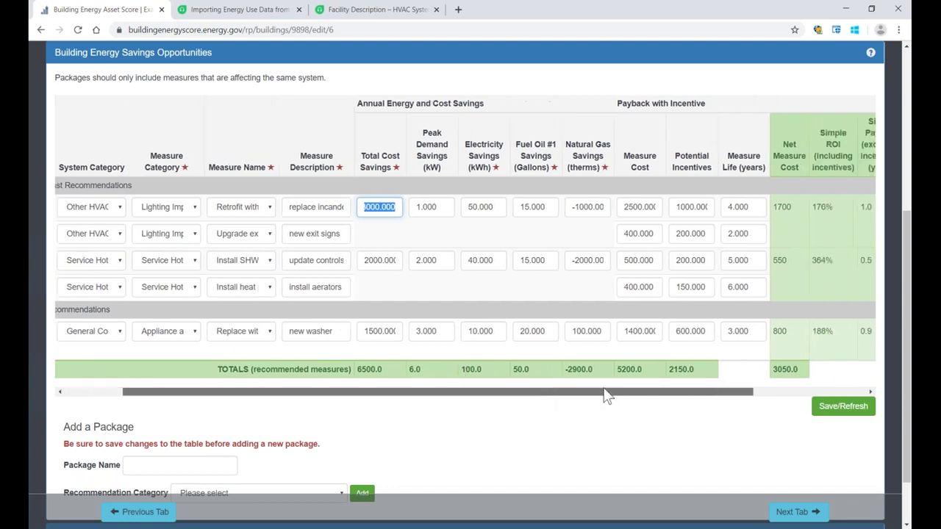
drag(432, 144, 478, 153)
click(478, 153)
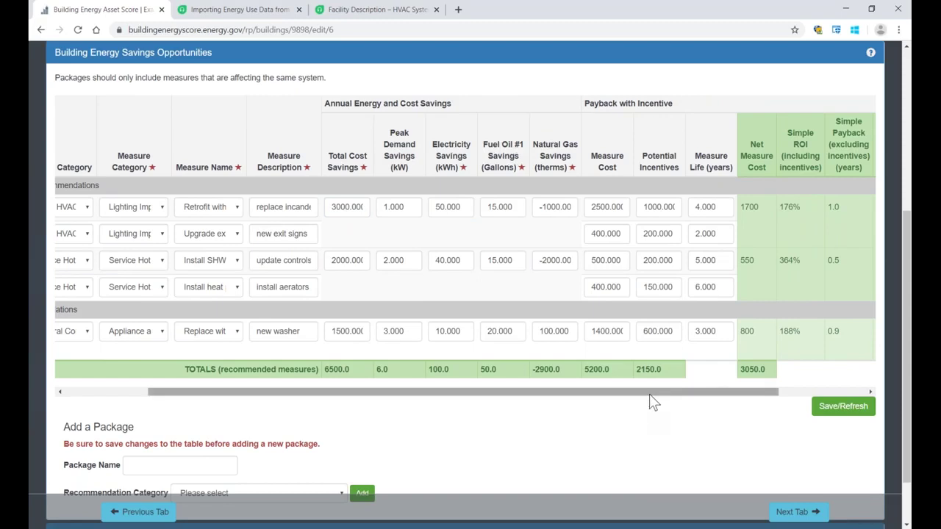
drag(650, 397, 682, 397)
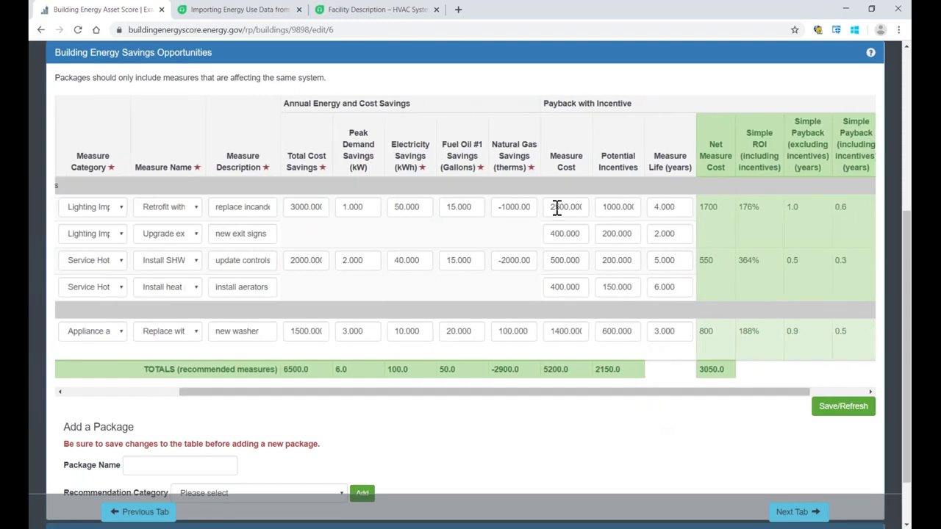
drag(551, 207, 586, 206)
drag(605, 206, 634, 208)
click(649, 188)
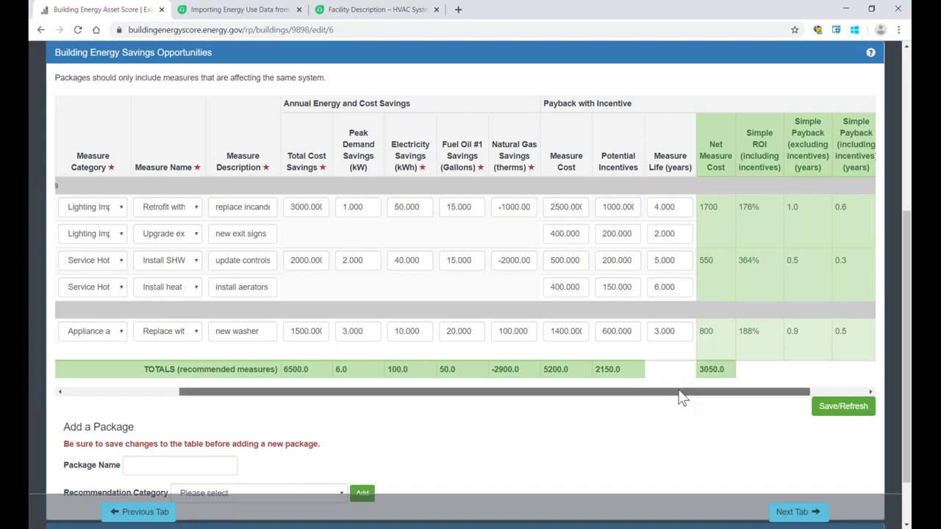
scroll(676, 391, right, 1)
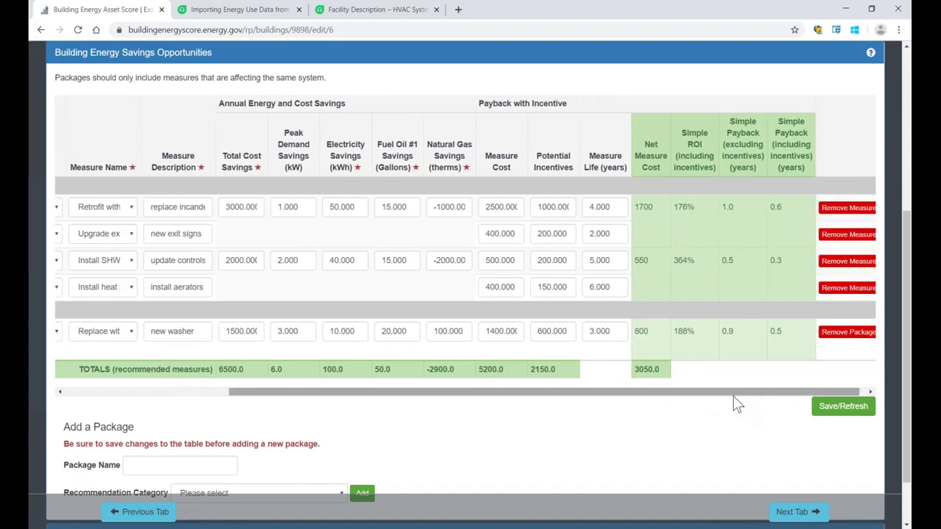
Check the totals row for the recommended measures, starting with the total cost savings.
scroll(661, 403, left, 1)
scroll(647, 403, left, 2)
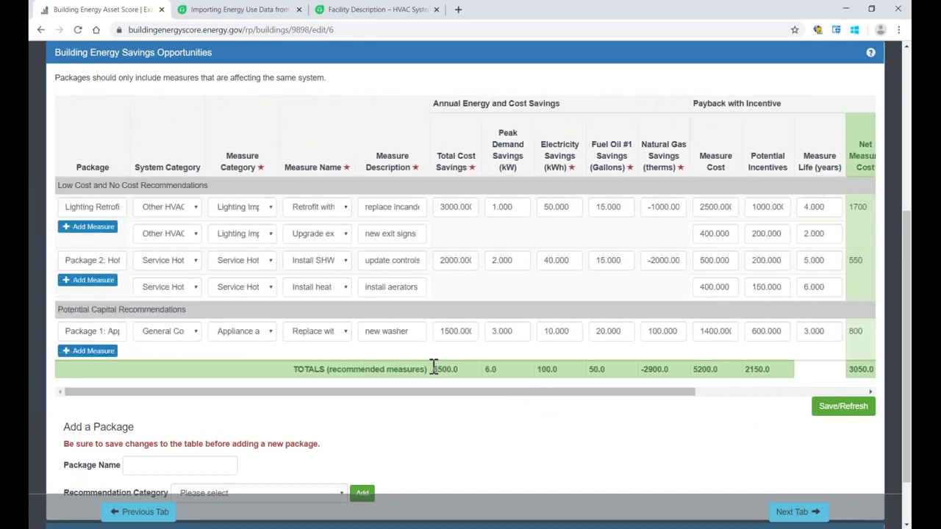
drag(433, 367, 460, 363)
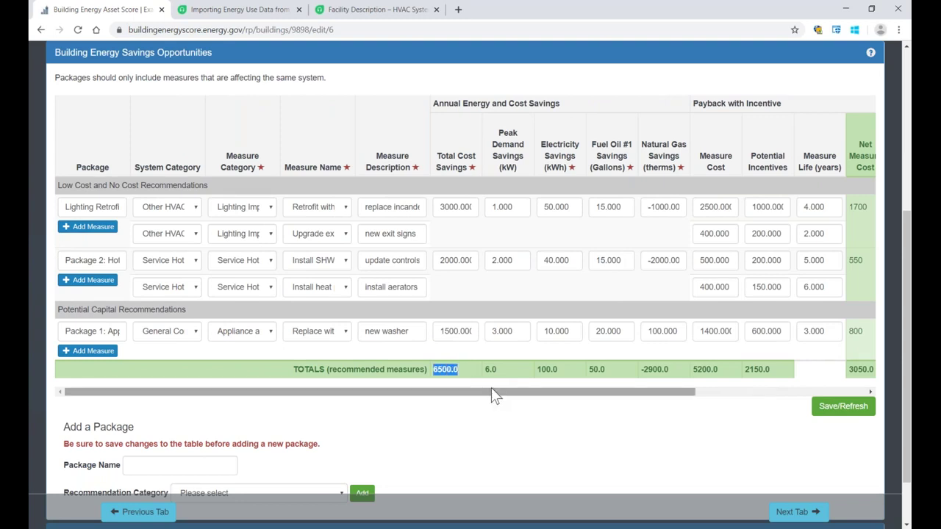
drag(497, 397, 391, 399)
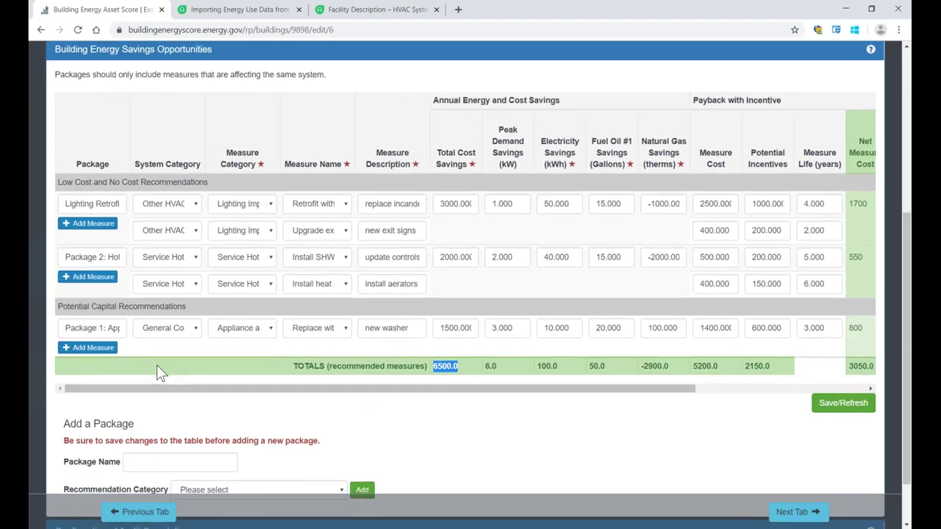
Look over the Add a Package form, and collapse the Building Energy Savings Opportunities section.
scroll(156, 365, down, 1)
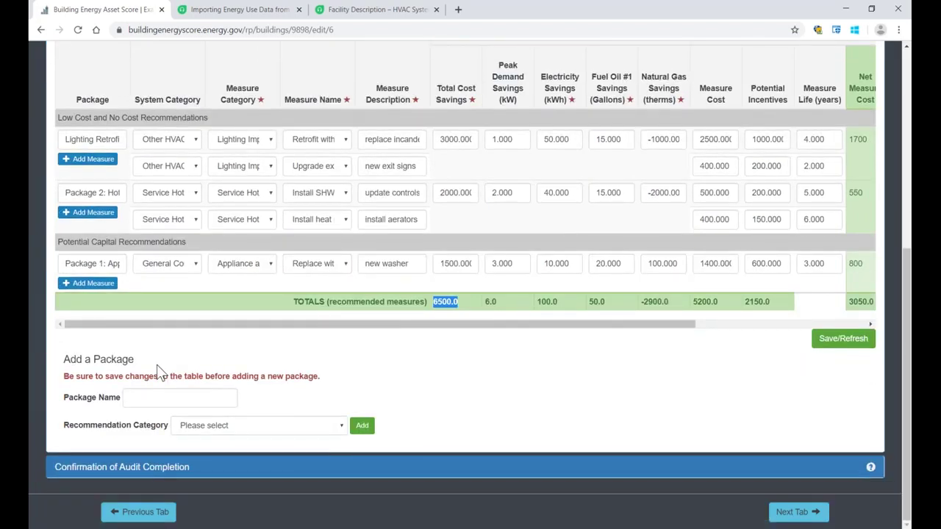
scroll(360, 338, up, 4)
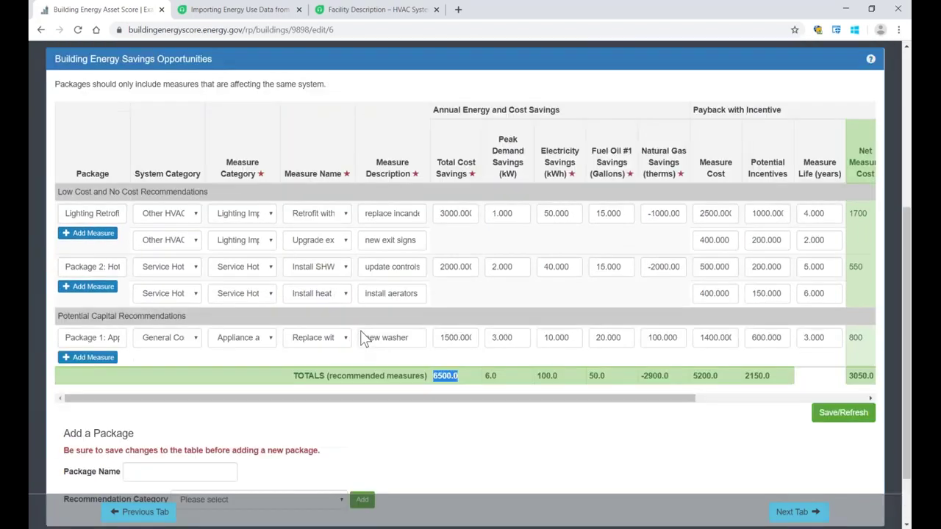
scroll(360, 331, down, 1)
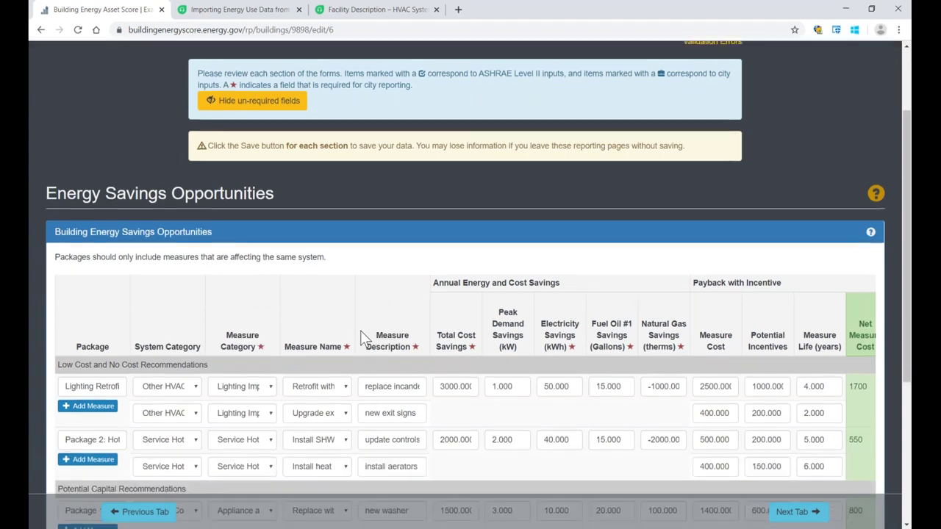
scroll(360, 331, up, 2)
scroll(506, 326, up, 1)
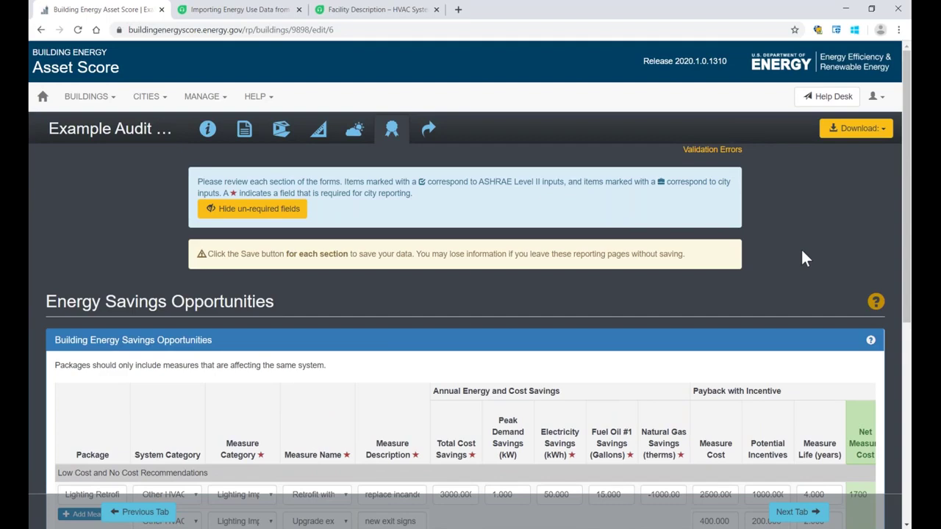
click(73, 342)
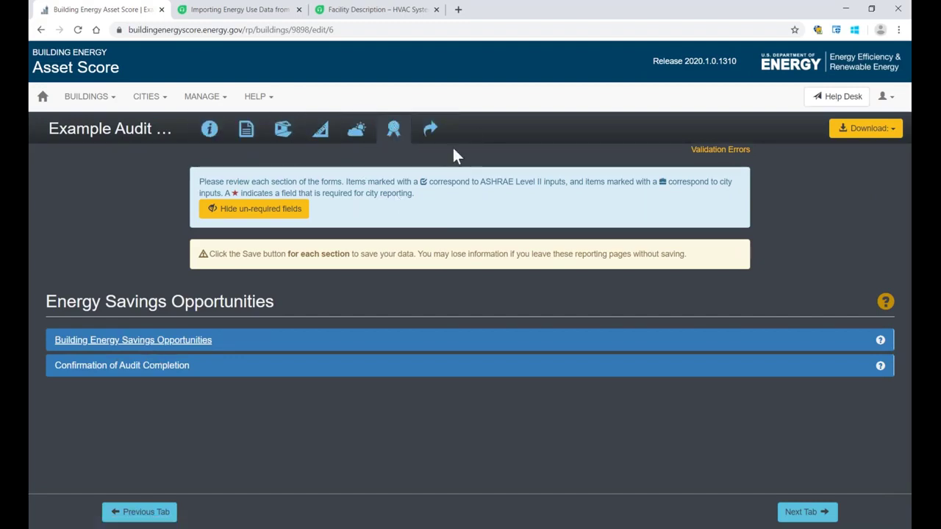
Open the Submit to City page and read the report submission instructions, including the auditor certificate requirements.
click(432, 135)
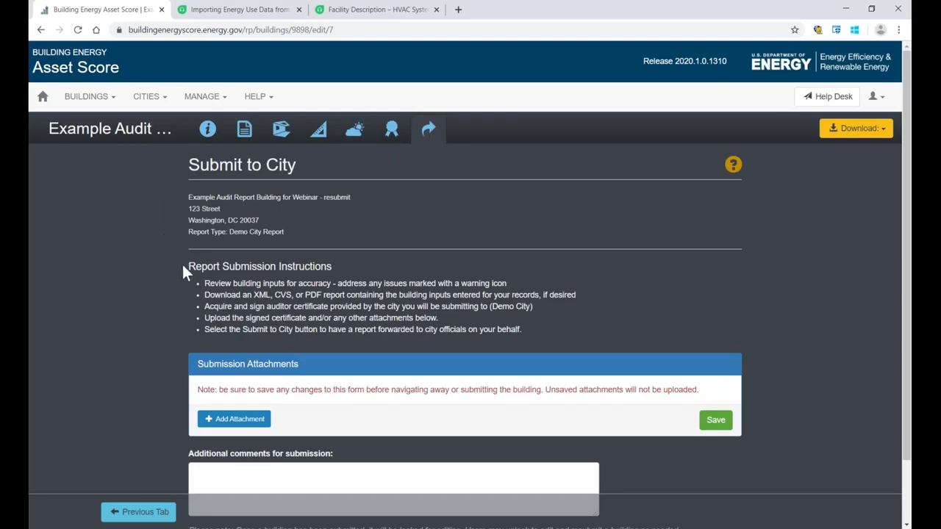
drag(183, 266, 527, 329)
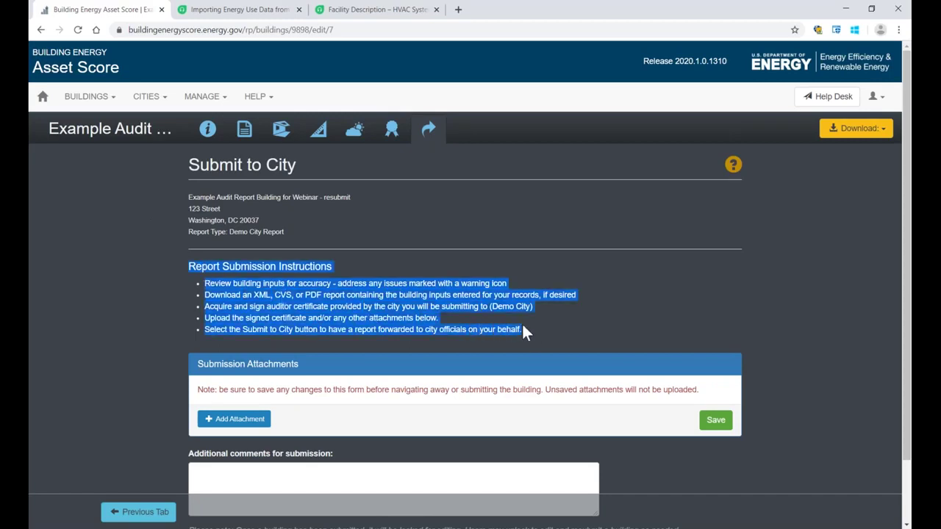
scroll(396, 281, down, 1)
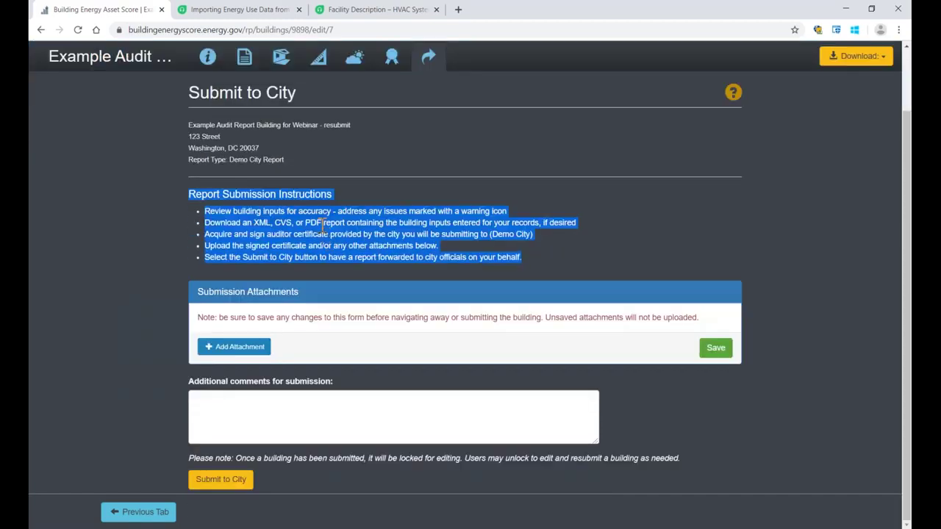
click(234, 234)
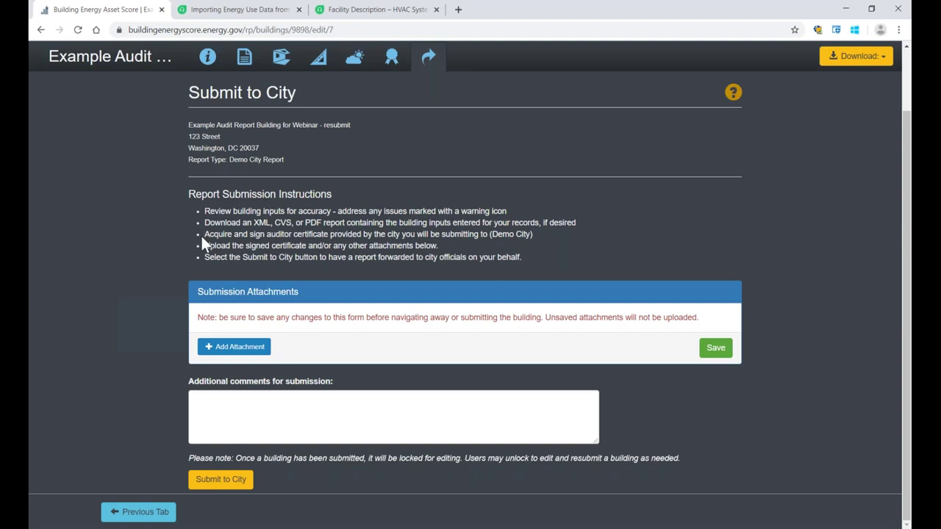
drag(203, 234, 372, 236)
click(373, 235)
drag(207, 247, 306, 246)
click(129, 231)
Add a submission attachment related to Audit Certificate (if applicable), with the description "complete and entered.".
click(220, 348)
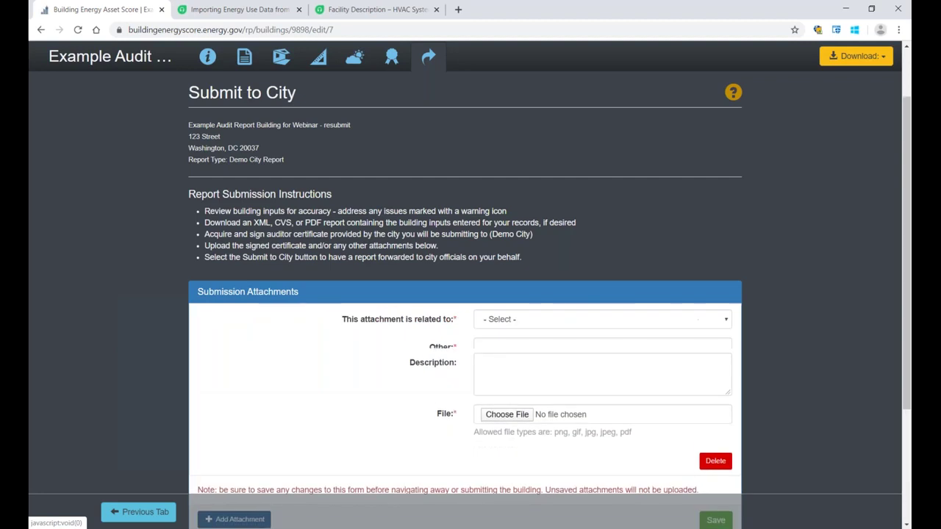
click(506, 323)
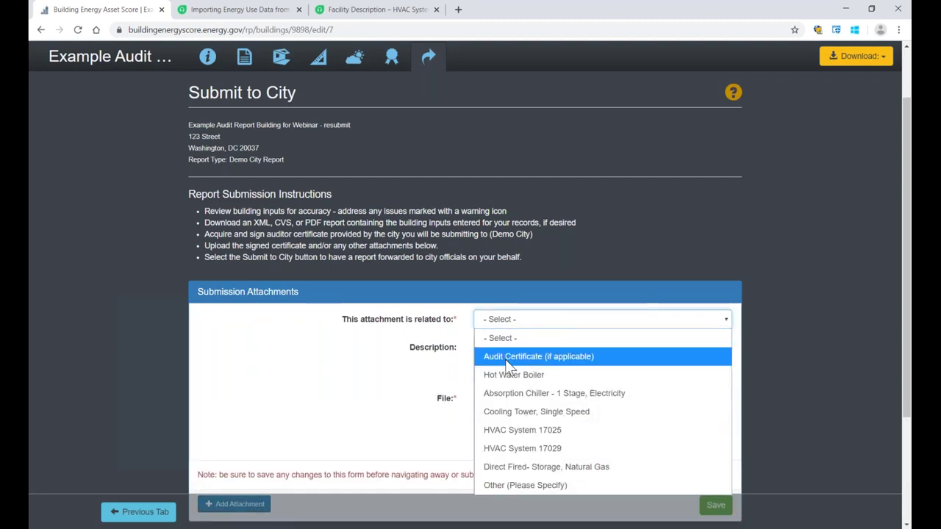
click(507, 360)
click(482, 347)
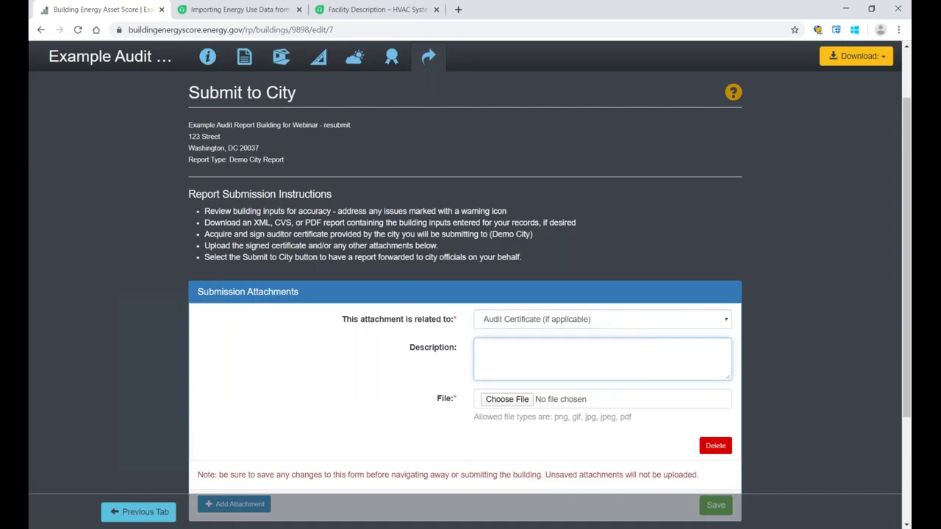
text(complete and entered)
Attach Example attachment file.pdf from Downloads to the audit certificate entry and save the submission attachments.
click(506, 399)
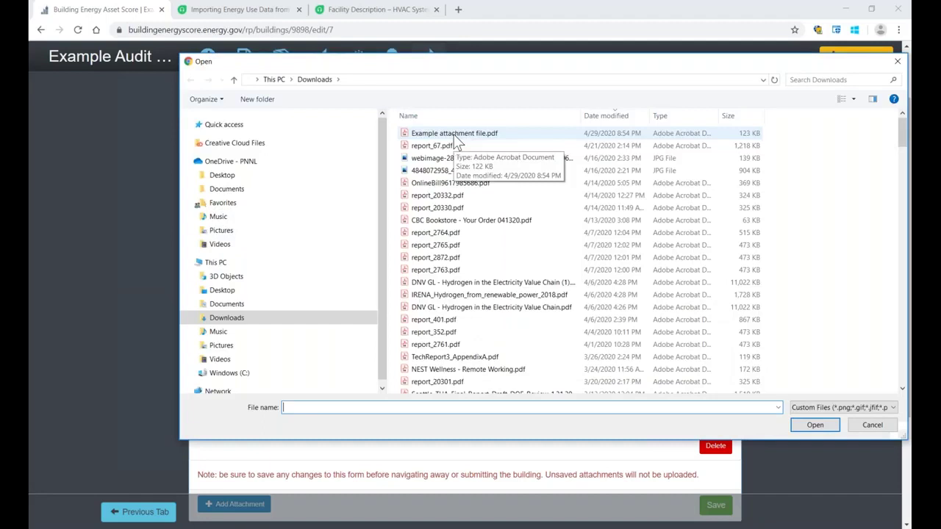
double_click(454, 135)
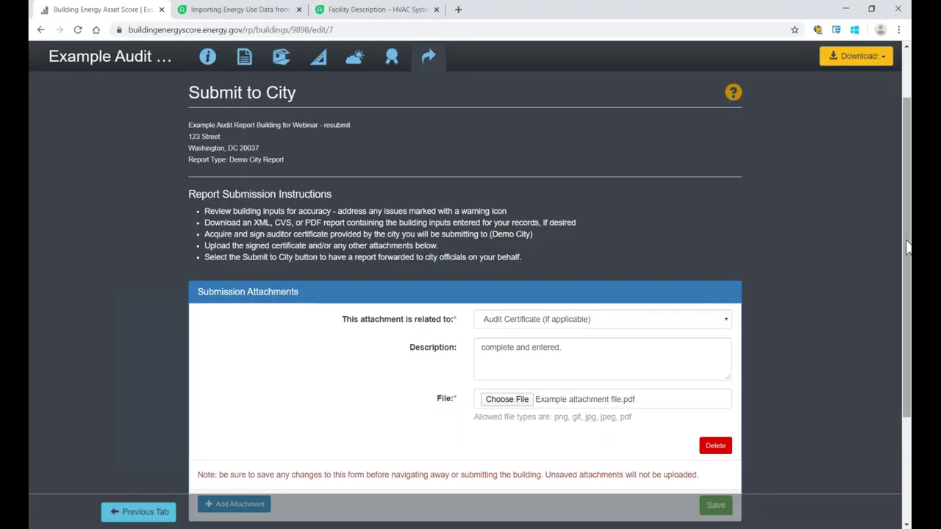
drag(905, 278, 902, 363)
scroll(716, 360, down, 1)
click(716, 350)
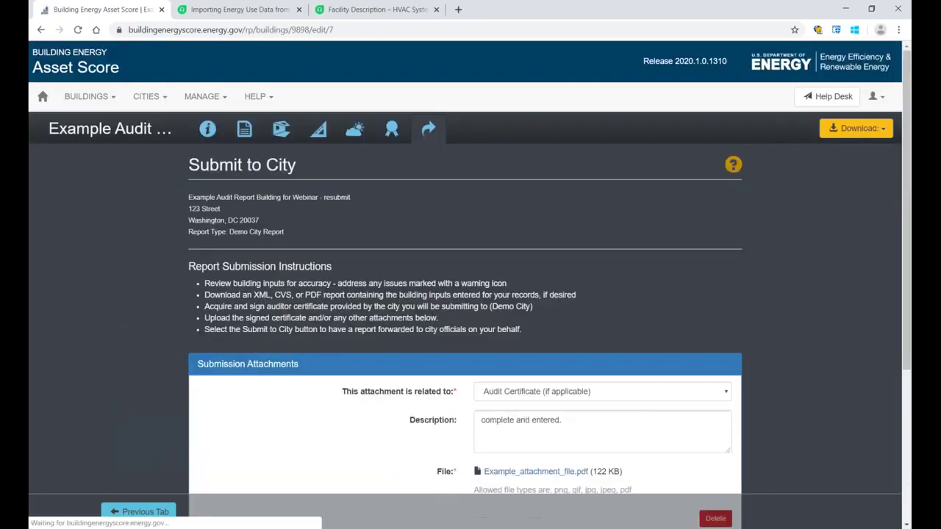
Enter "revised xxx" as the additional comments for the city submission.
scroll(681, 330, down, 3)
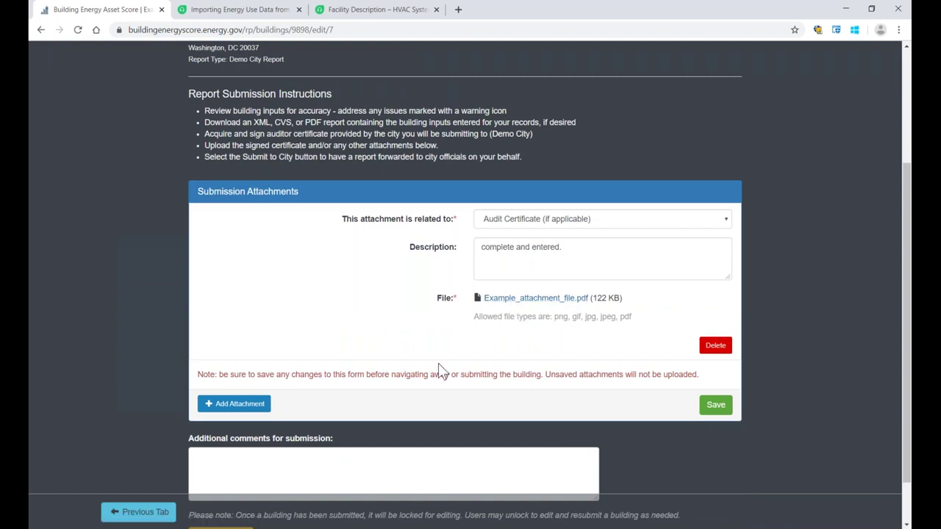
scroll(439, 368, down, 1)
click(358, 411)
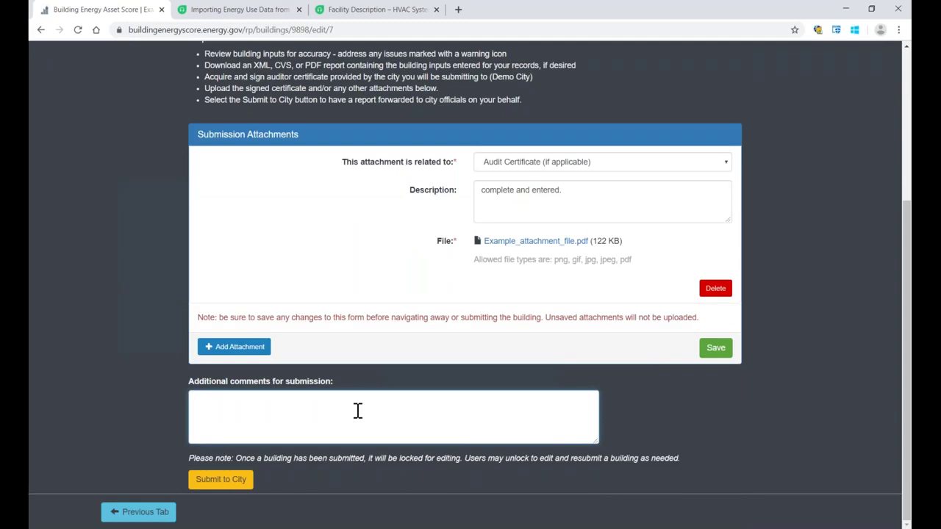
text(Vevisis)
key(BackSpace)
key(BackSpace)
text(ed xx)
key(BackSpace)
text(xxx)
click(122, 236)
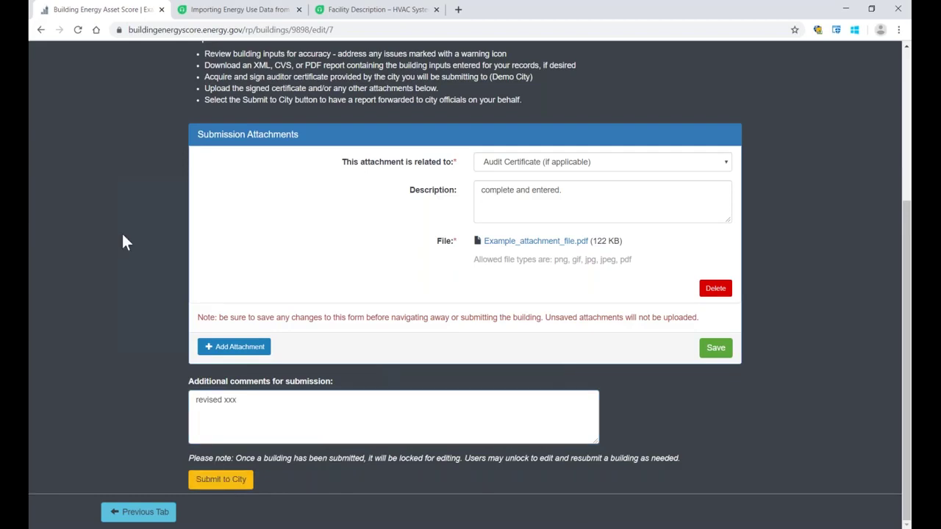
Download the in-progress audit report as XML and open its in-progress PDF version.
scroll(122, 242, up, 3)
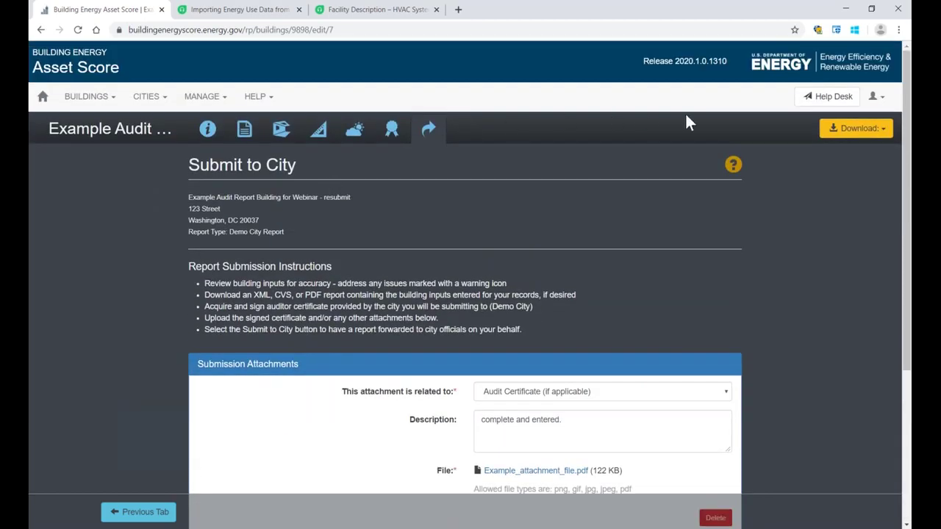
click(838, 133)
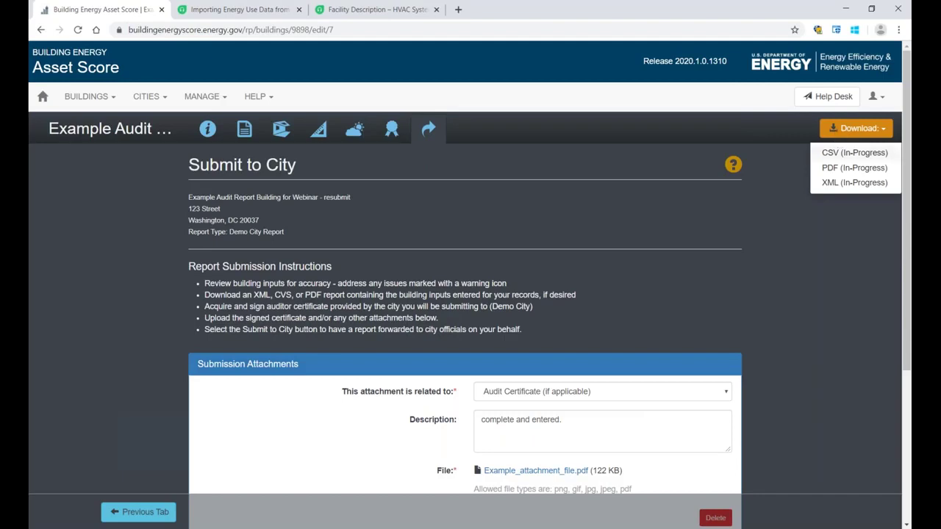
click(842, 190)
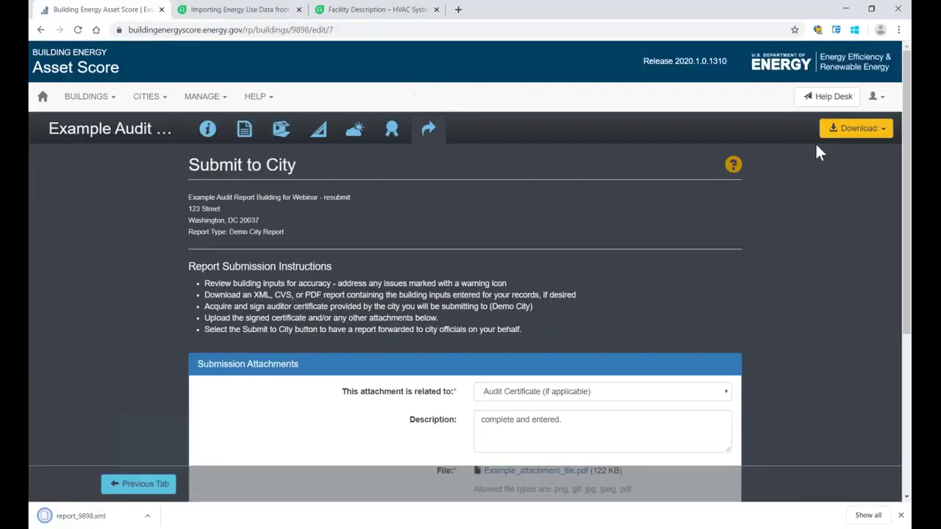
click(863, 135)
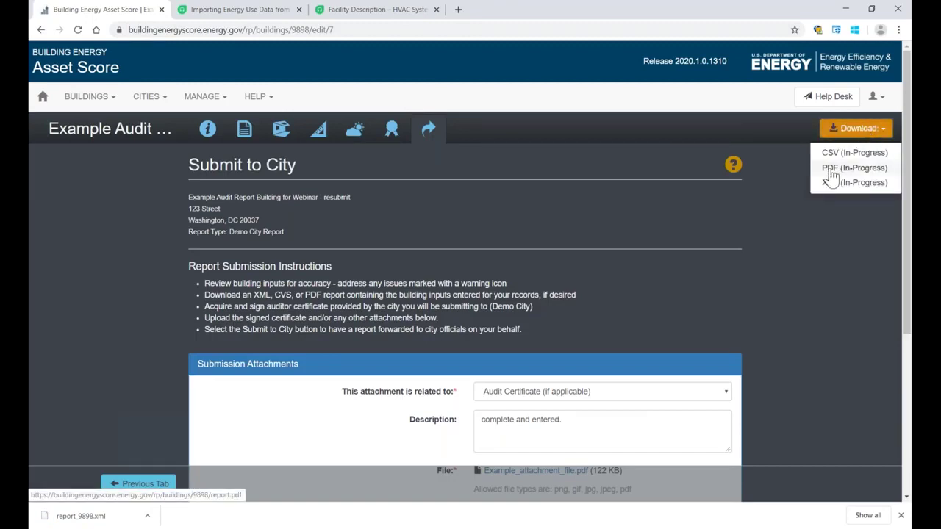
click(739, 211)
click(853, 138)
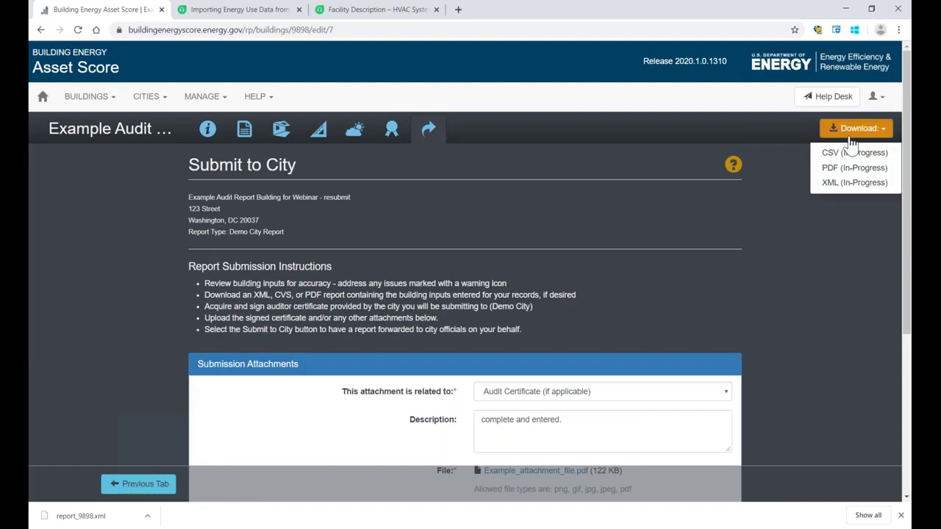
click(838, 167)
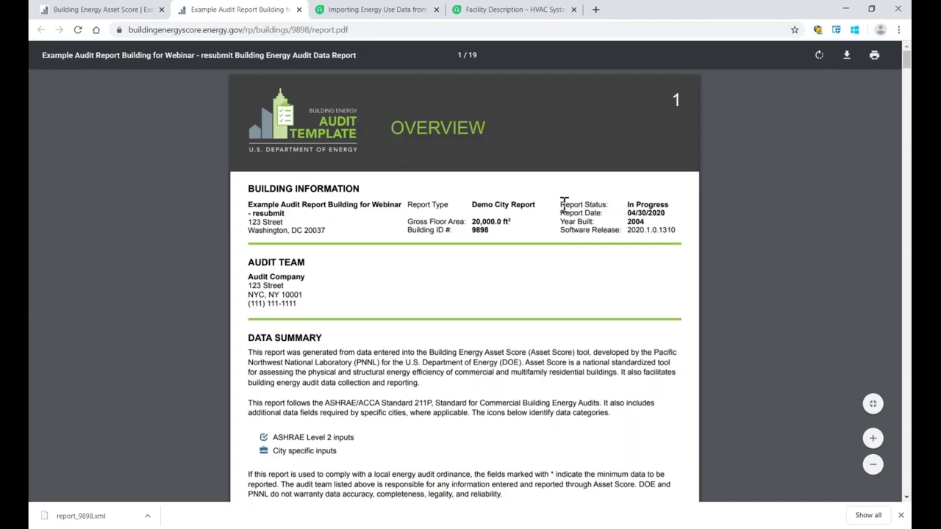
Review the PDF report's status, building information, contact information and audit details, and close the report.
drag(561, 203, 671, 204)
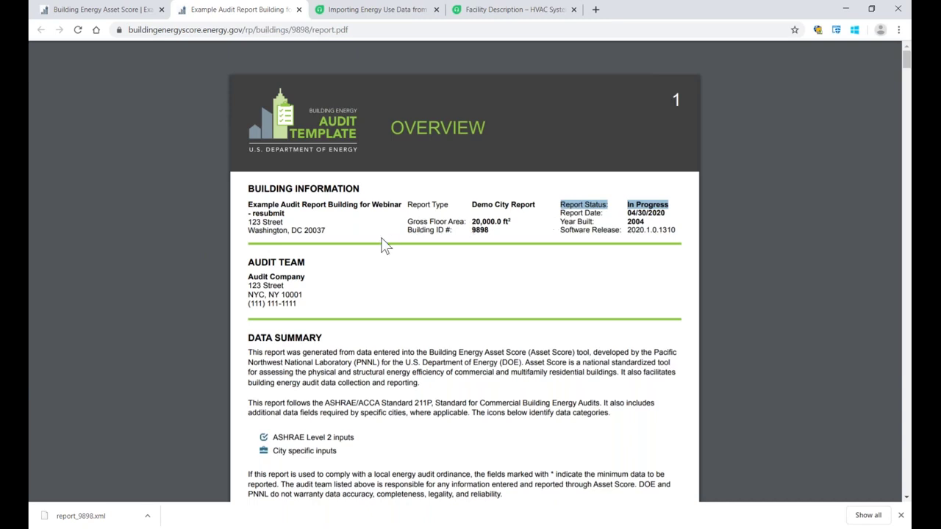
drag(248, 189, 360, 189)
scroll(372, 203, down, 3)
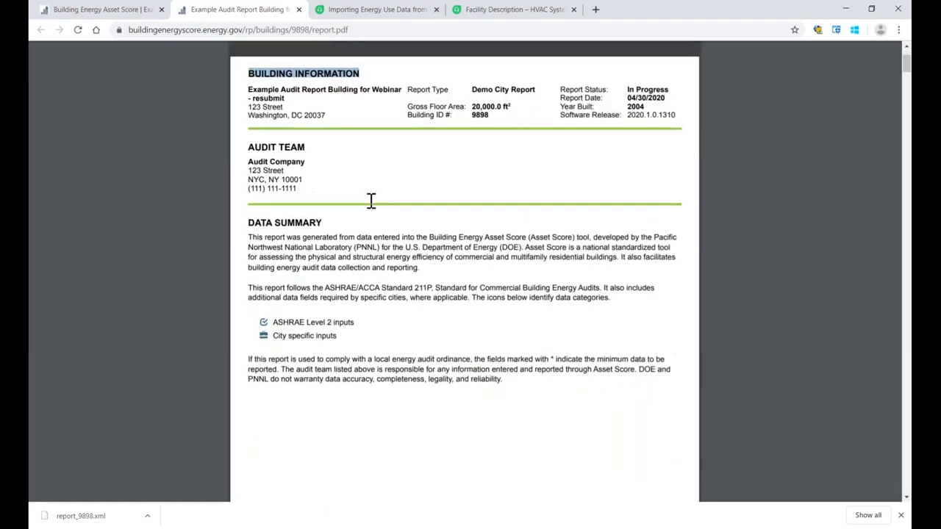
scroll(371, 200, down, 10)
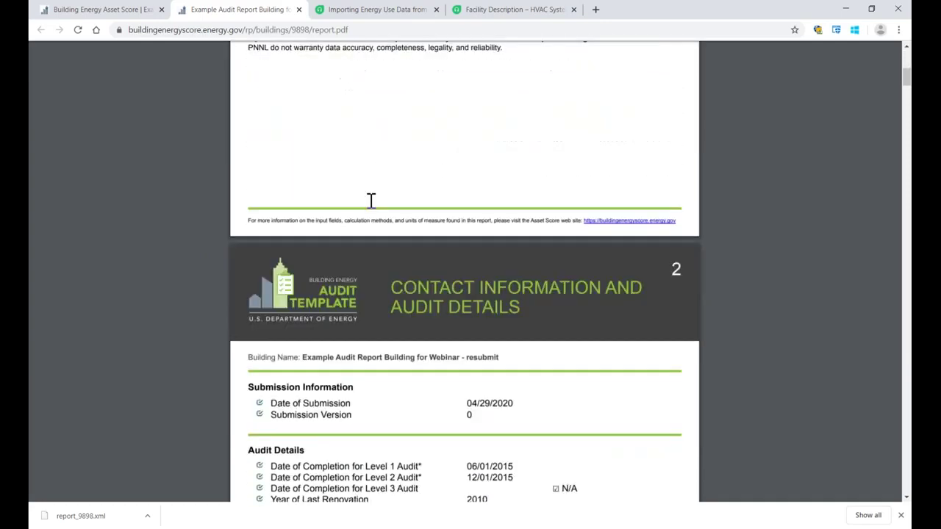
scroll(371, 200, down, 2)
drag(391, 157, 519, 178)
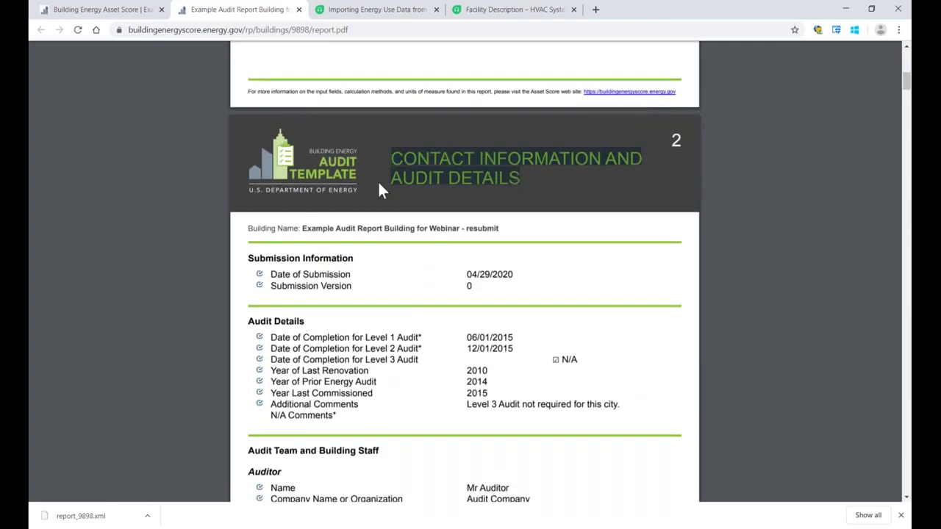
scroll(379, 185, down, 5)
scroll(382, 189, down, 5)
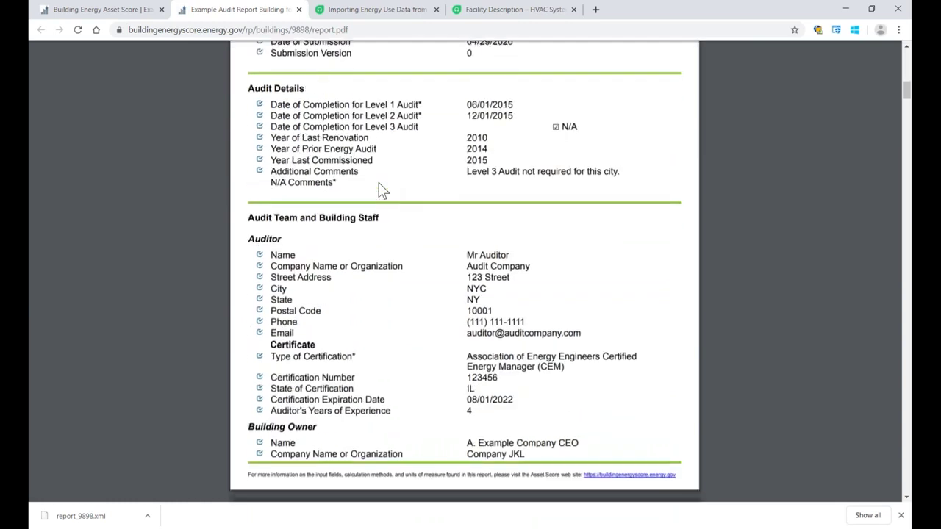
scroll(382, 189, down, 10)
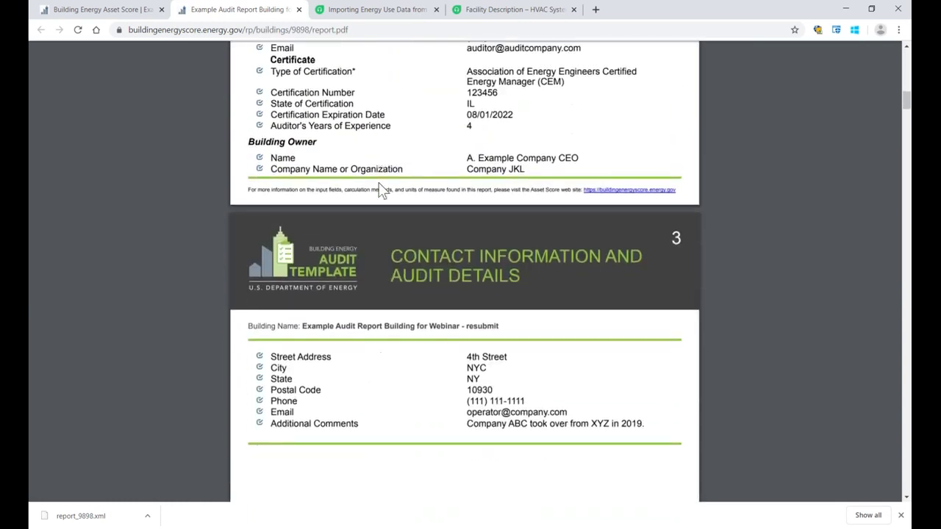
scroll(382, 190, down, 5)
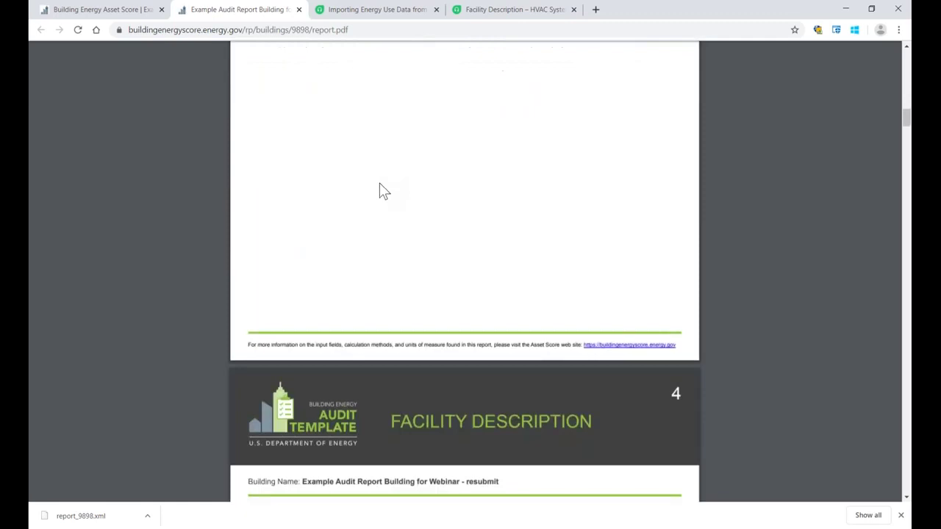
scroll(382, 190, up, 4)
scroll(382, 191, up, 3)
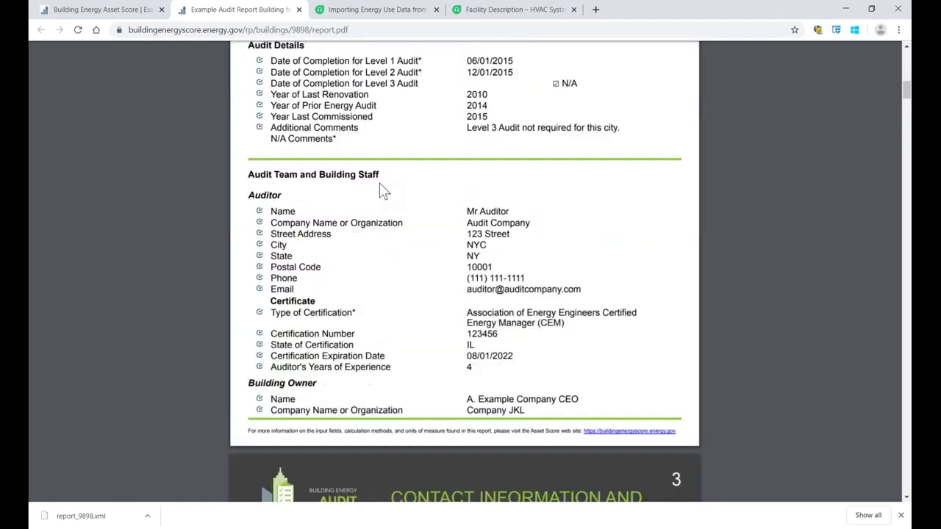
click(298, 10)
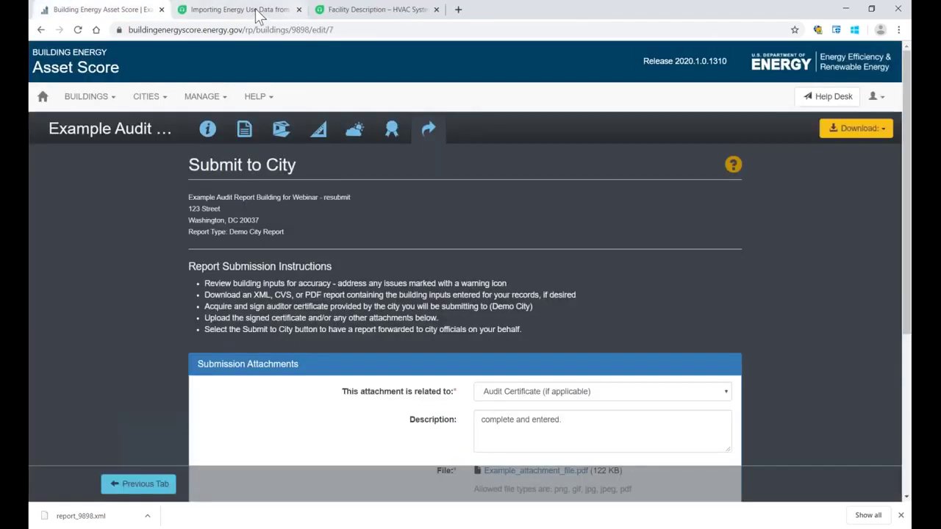
Leave the report for the Audit Template building list, open the account's contacts, and search for users by last name.
click(42, 98)
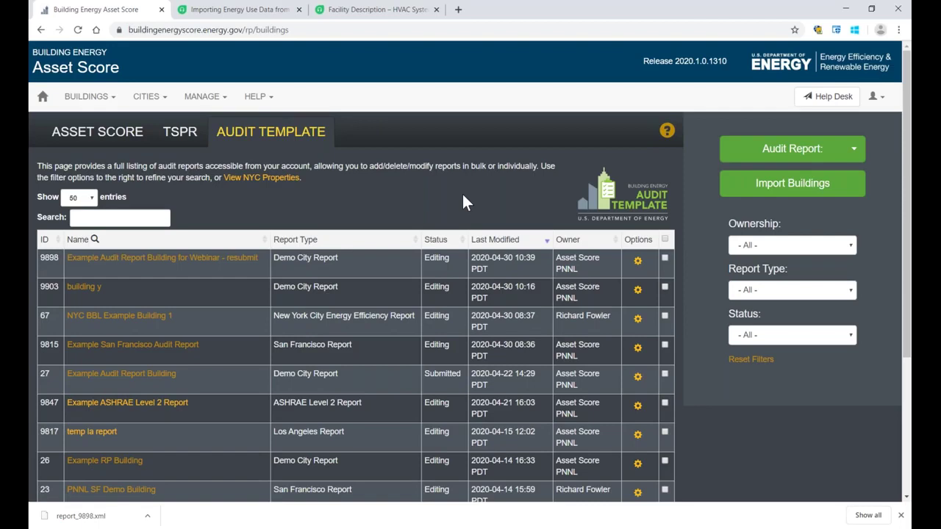
click(202, 97)
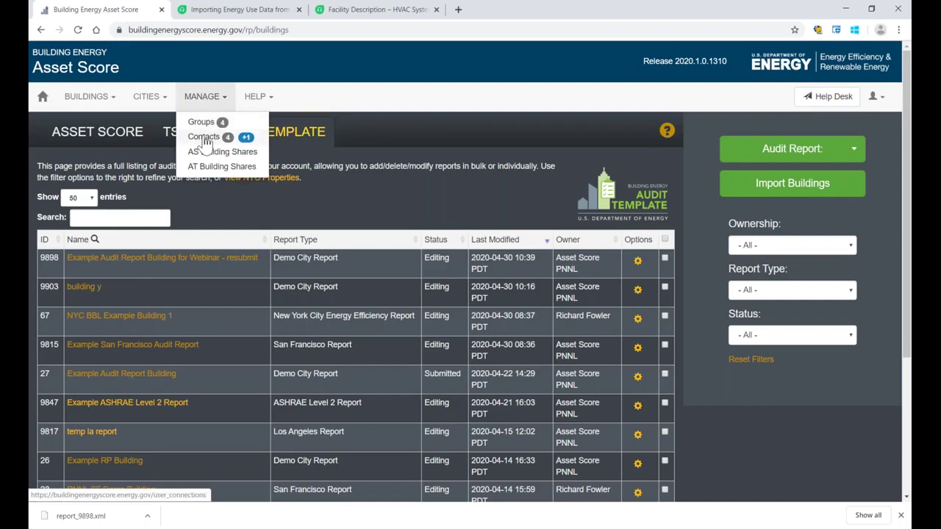
click(206, 139)
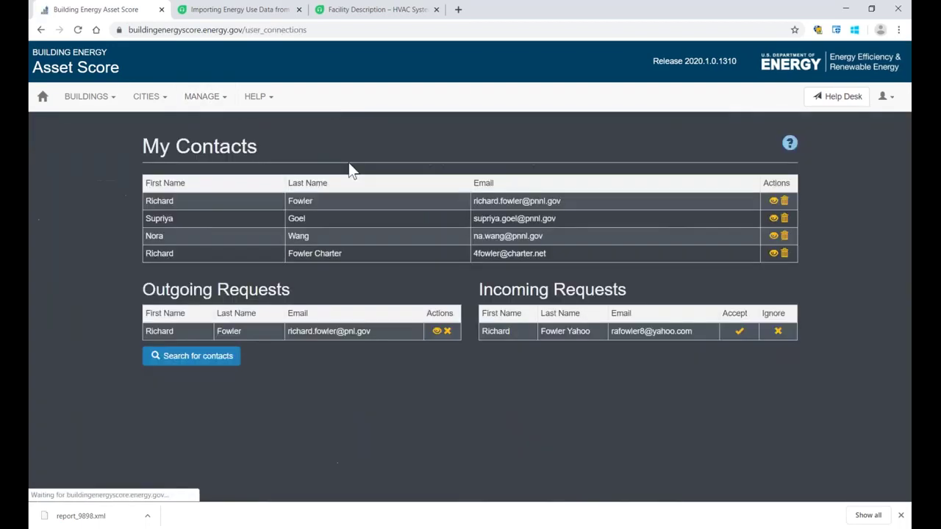
click(159, 359)
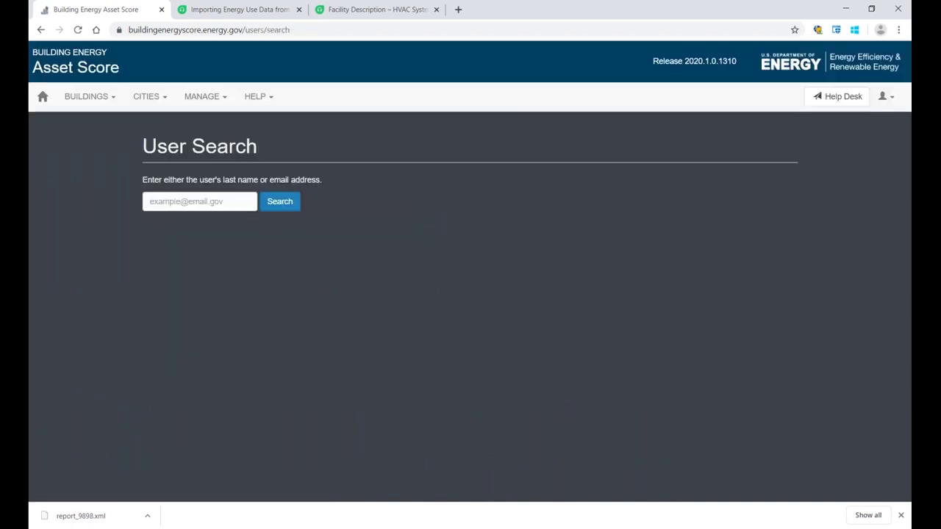
click(212, 202)
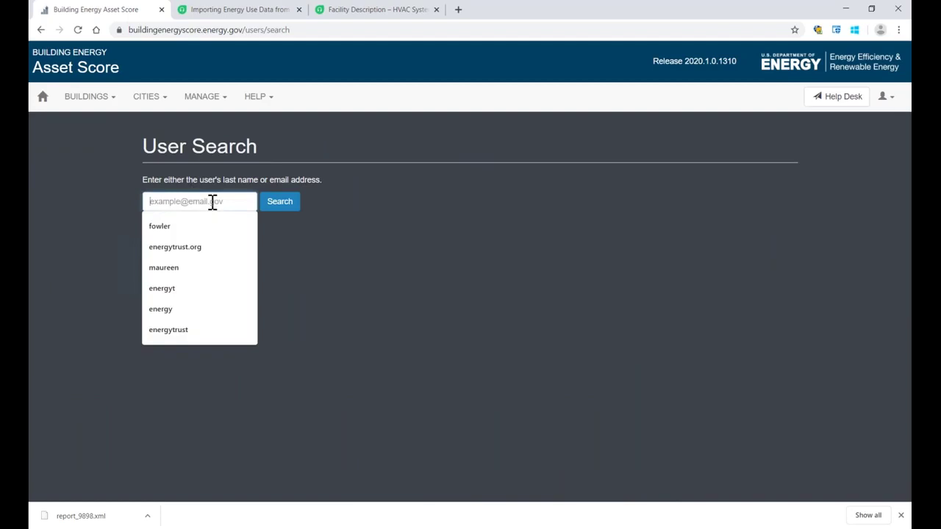
click(209, 226)
click(272, 203)
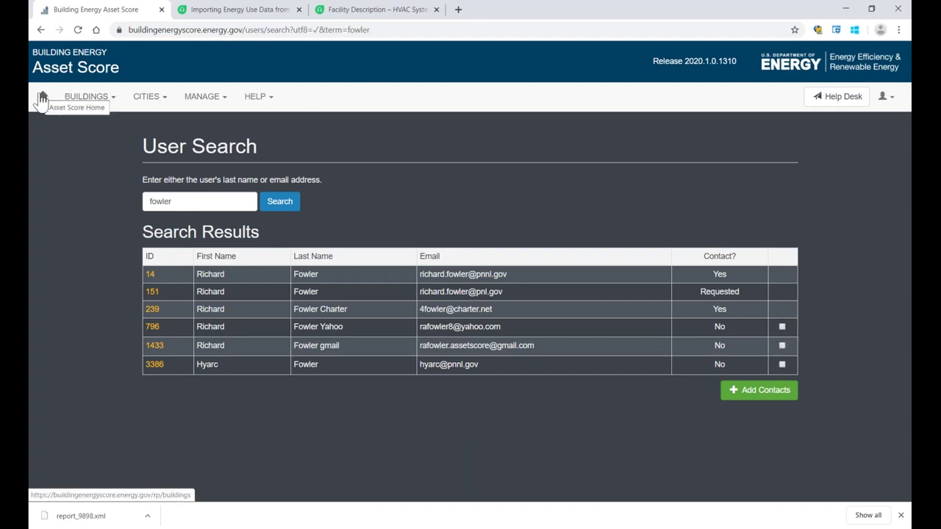
Return to My Contacts and examine the outgoing requests, incoming requests and list of existing contacts.
click(187, 103)
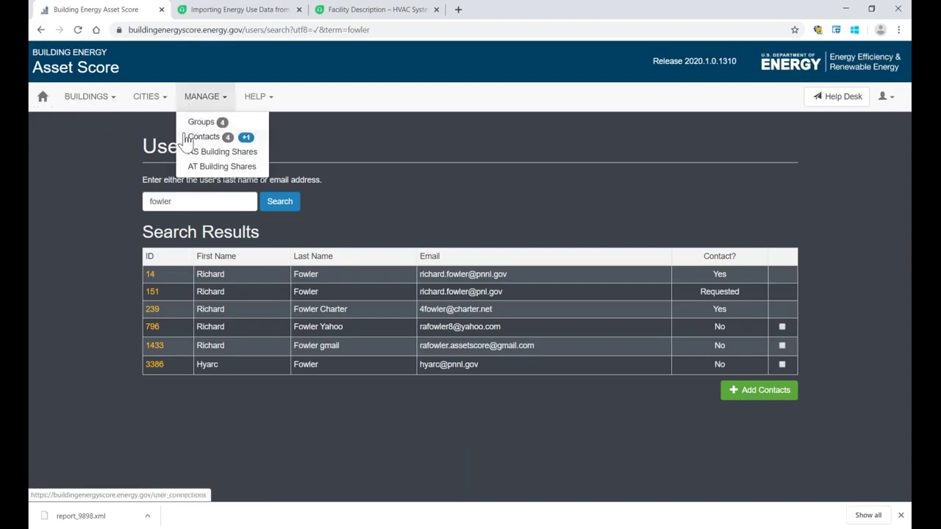
click(187, 135)
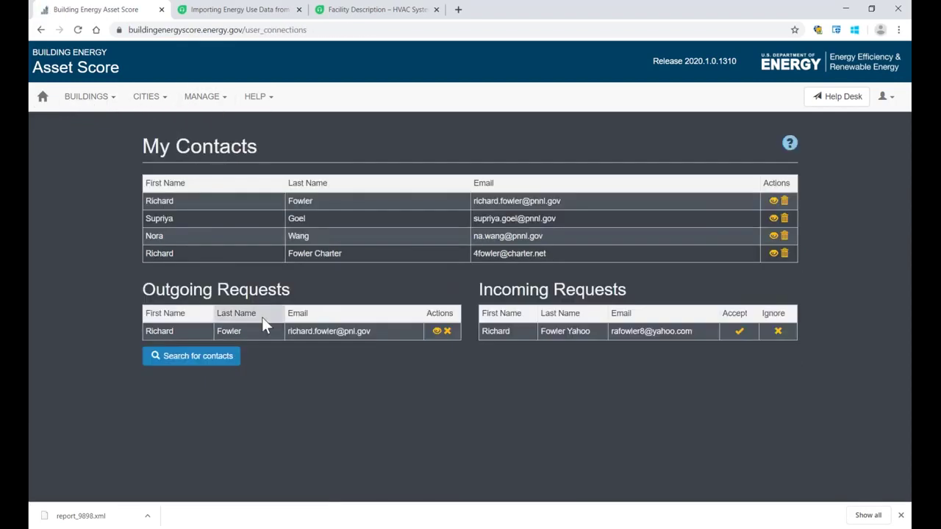
drag(476, 287, 630, 294)
click(626, 354)
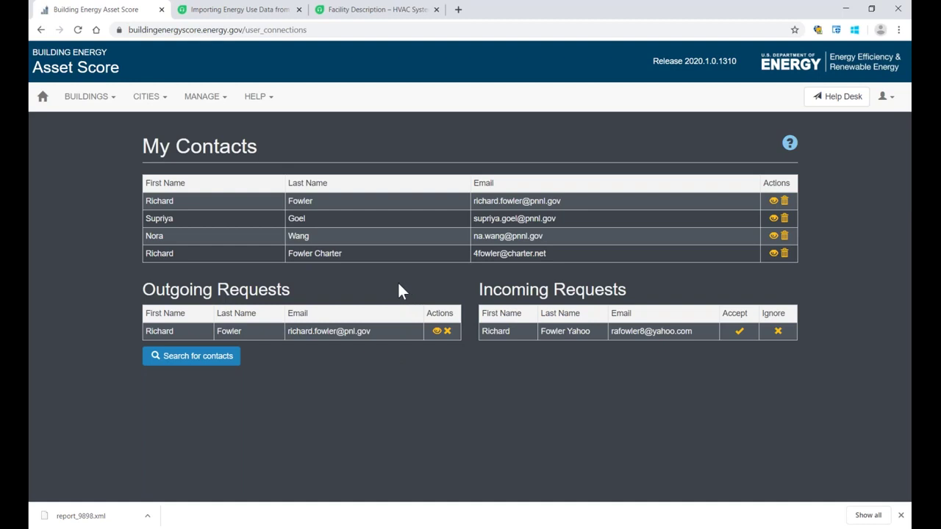
drag(142, 146, 257, 141)
click(258, 141)
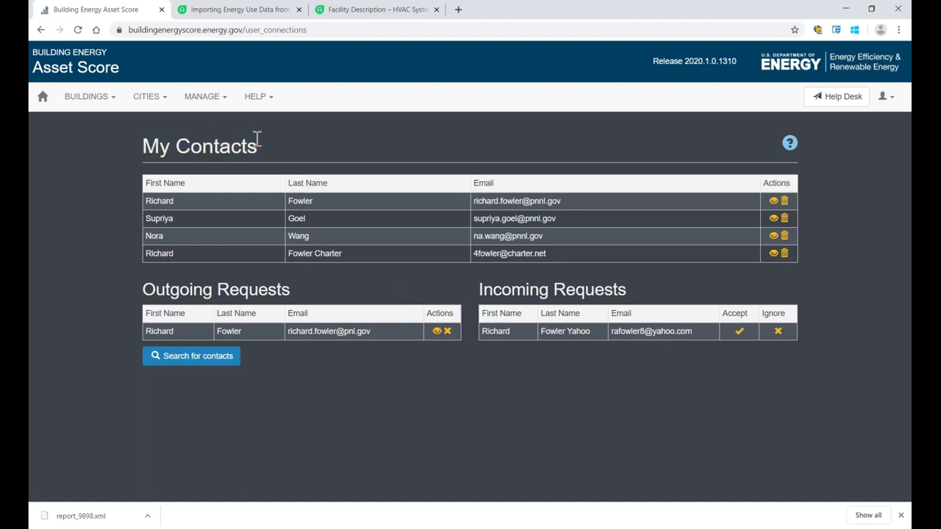
Share the Audit Template building "building y" with the last listed contact, granting full access, and dismiss the notification.
click(216, 102)
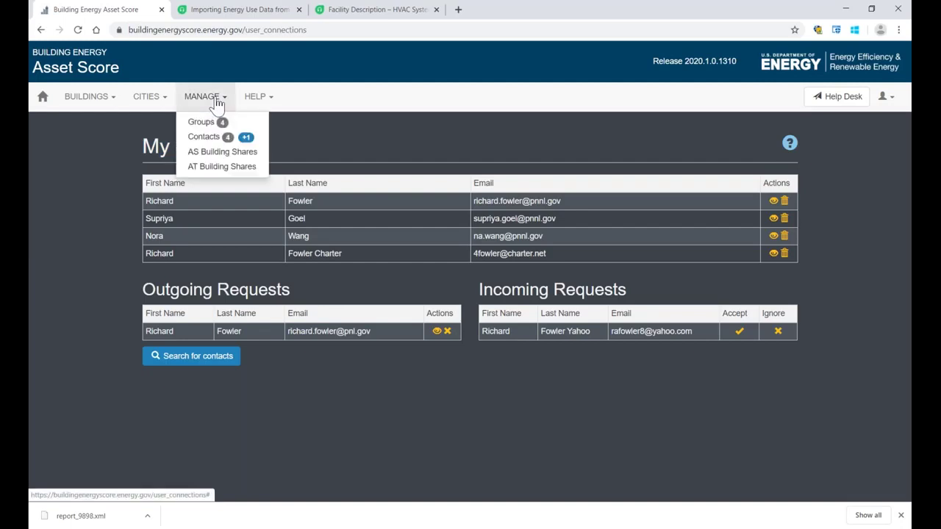
click(211, 168)
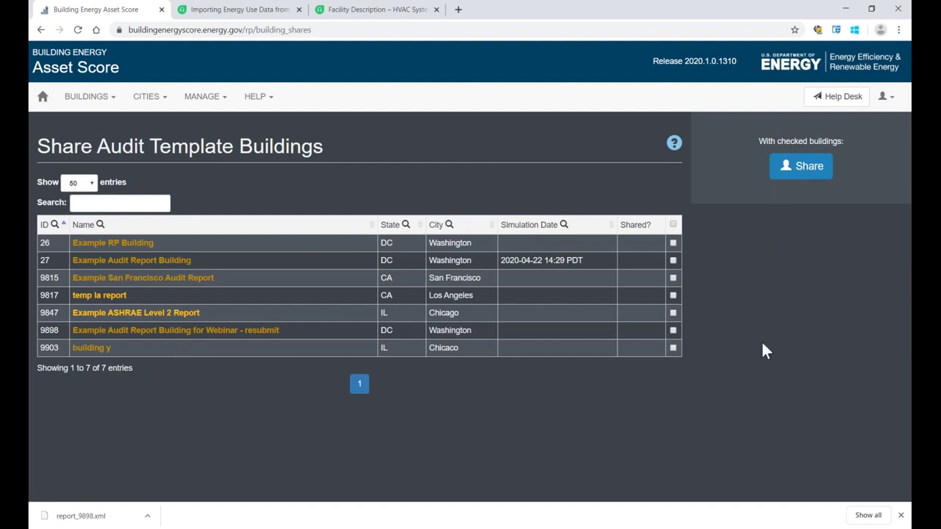
click(673, 347)
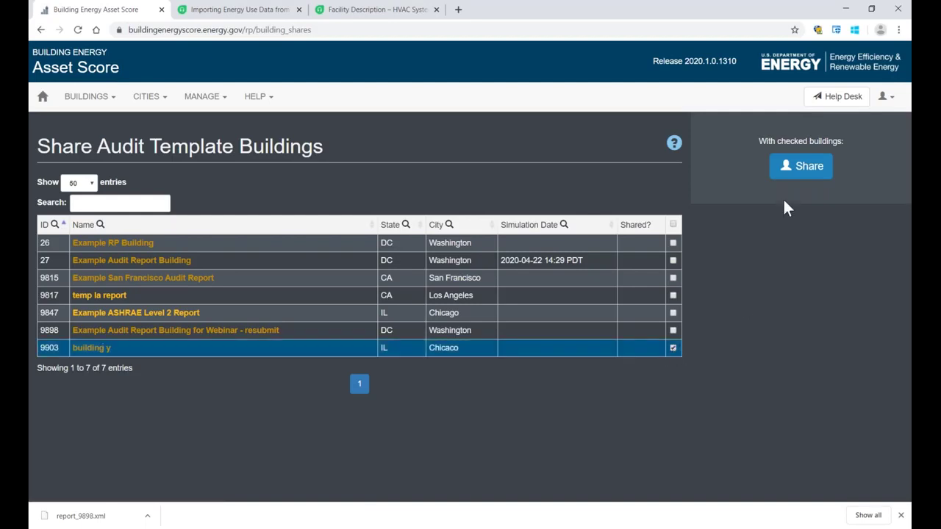
click(798, 176)
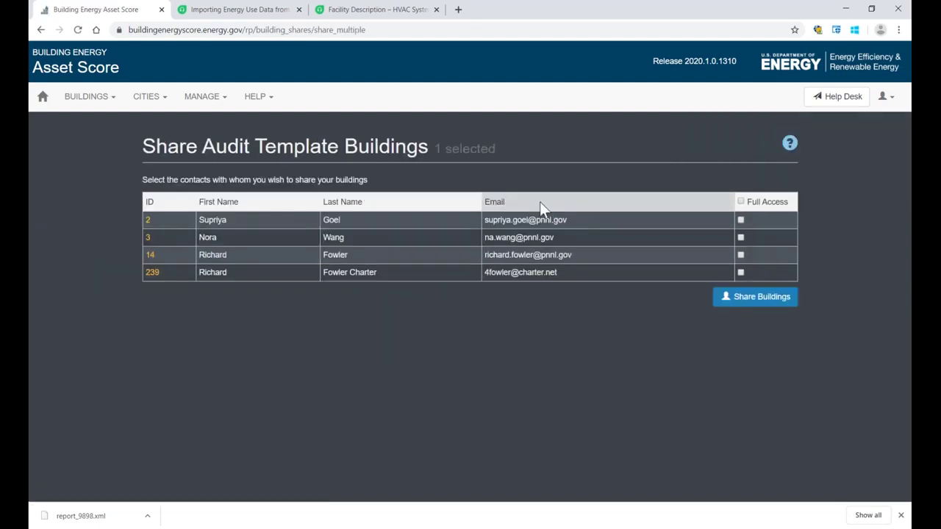
click(740, 272)
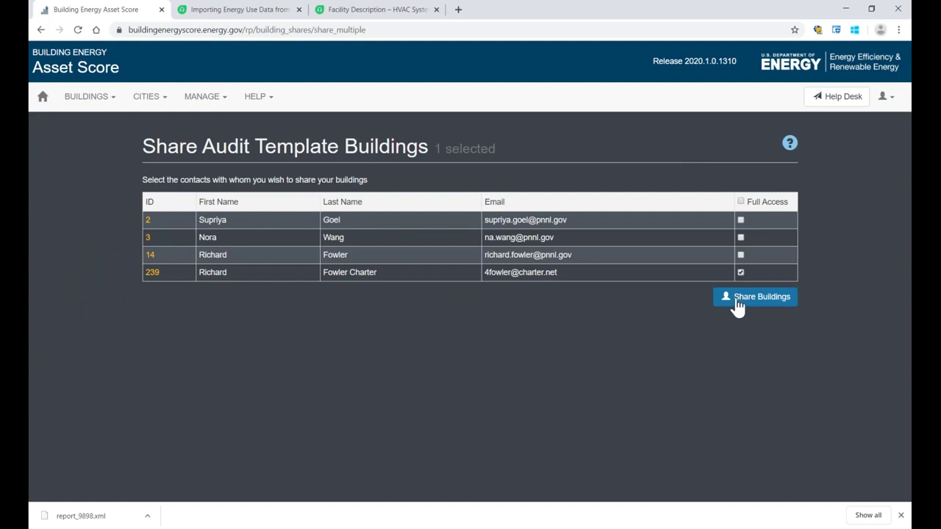
click(738, 307)
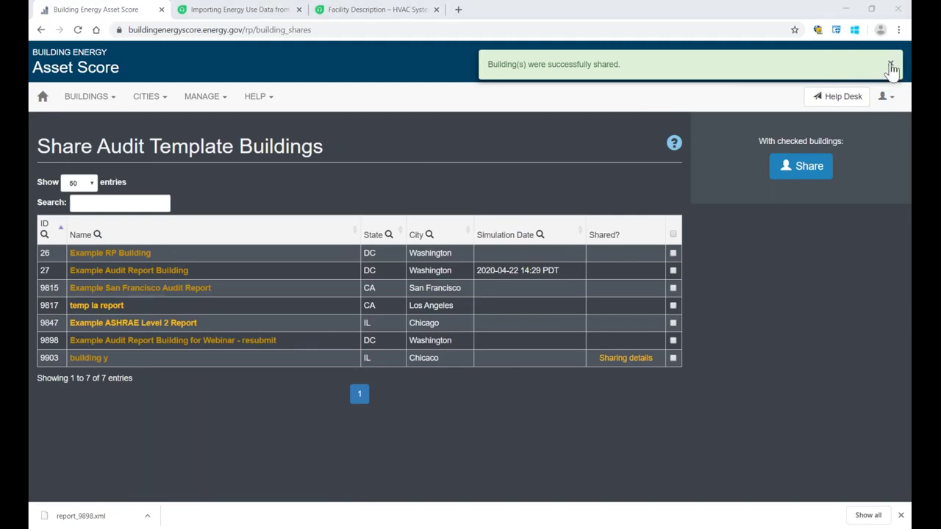
click(890, 65)
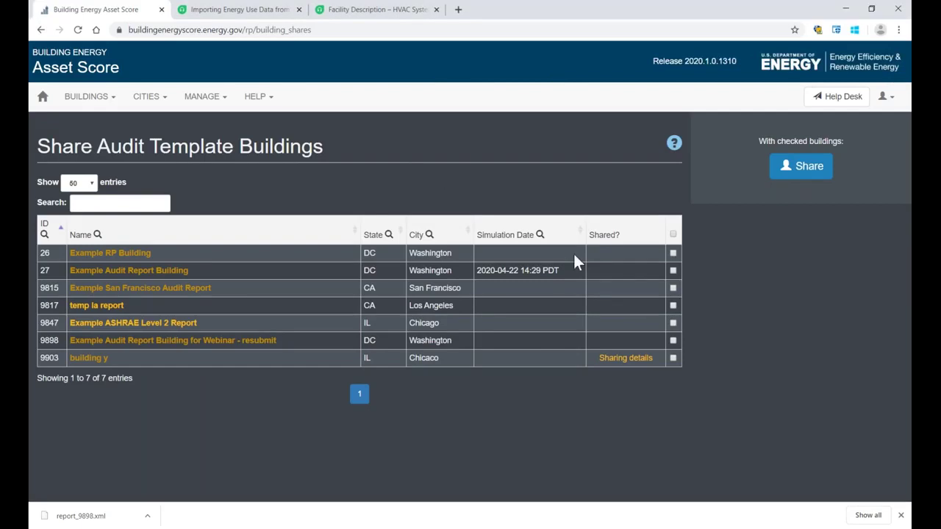
Open the sharing details of "building y", remove the listed user's sharing access, and return to the Audit Template building shares.
click(624, 360)
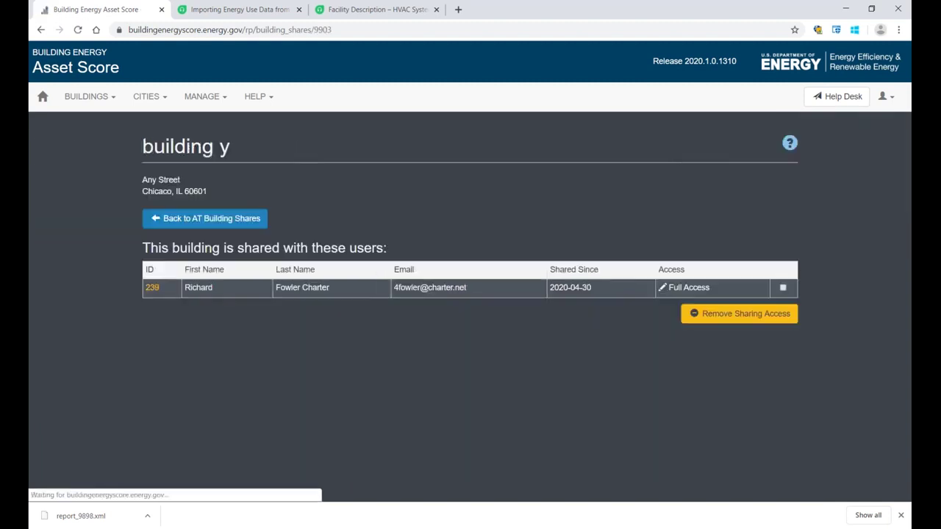
drag(150, 248, 373, 243)
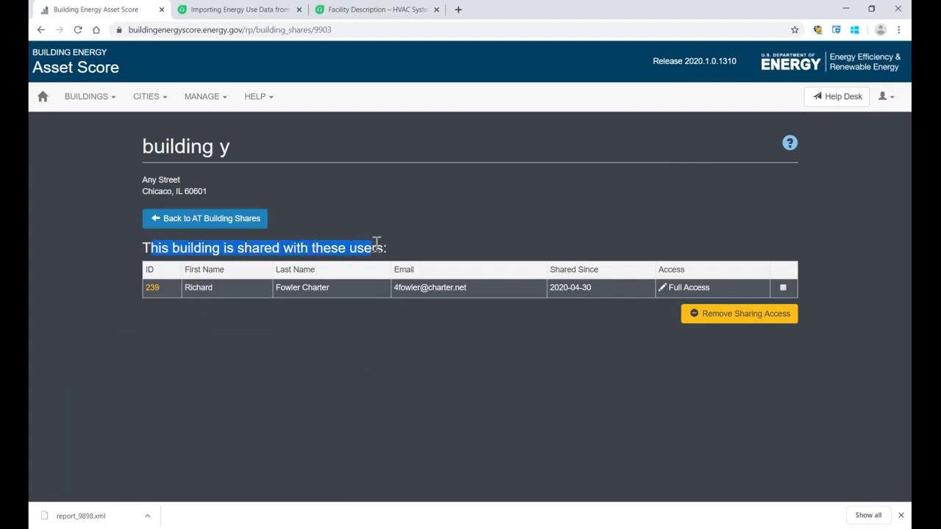
click(450, 239)
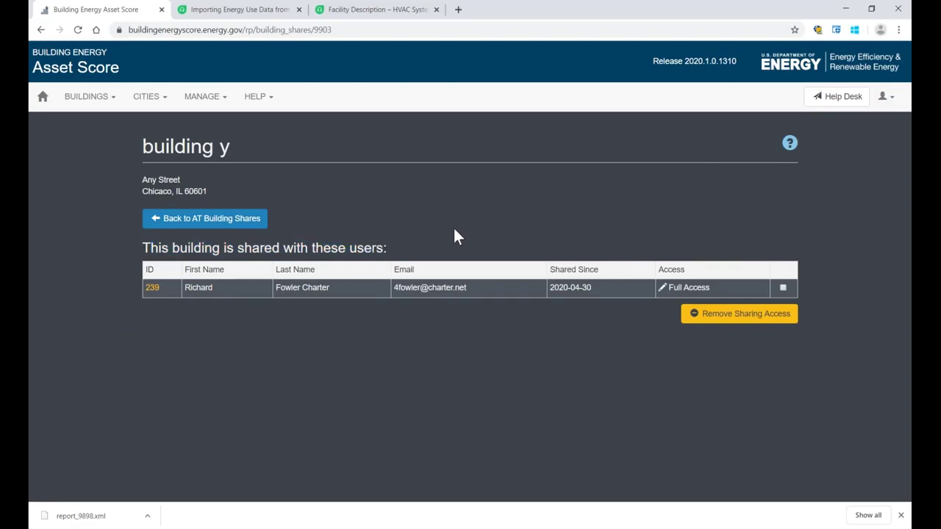
click(782, 288)
click(746, 317)
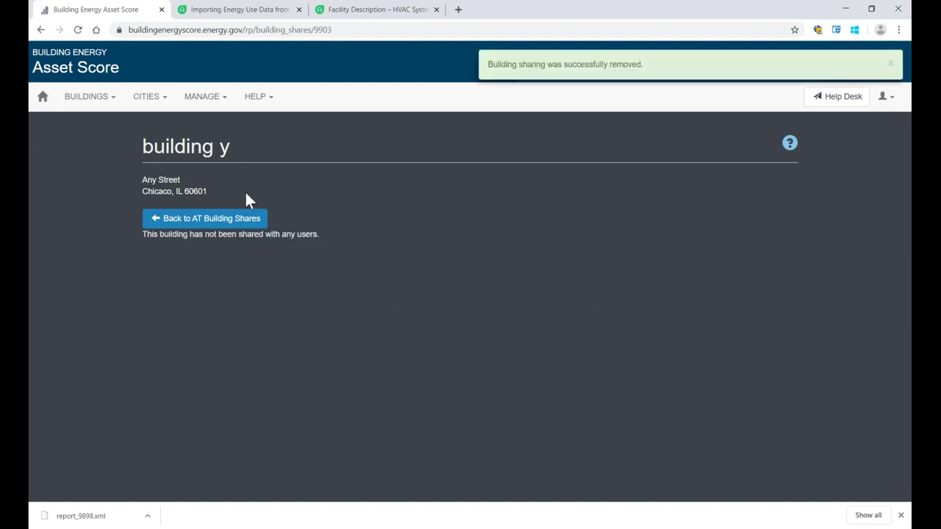
click(216, 222)
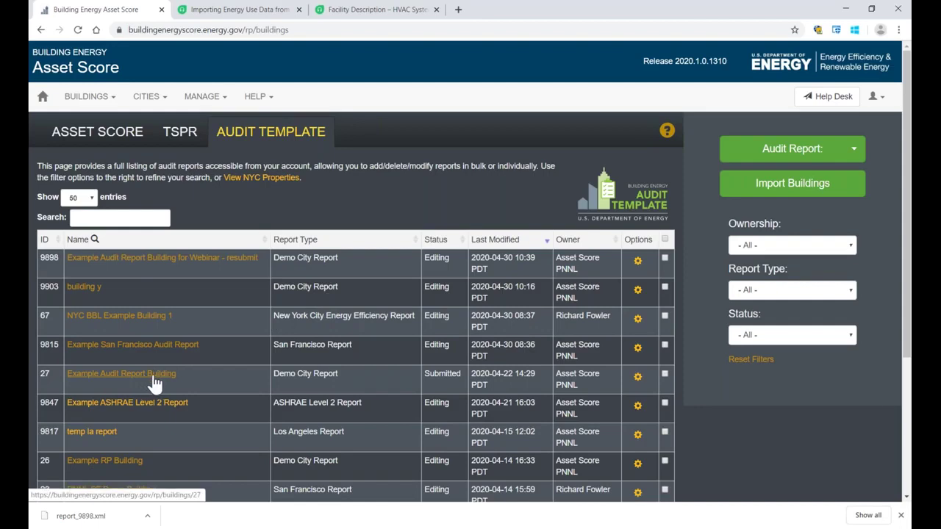
Check the status and last modified date of "Example Audit Report Building" in the Audit Template list.
drag(427, 374, 463, 374)
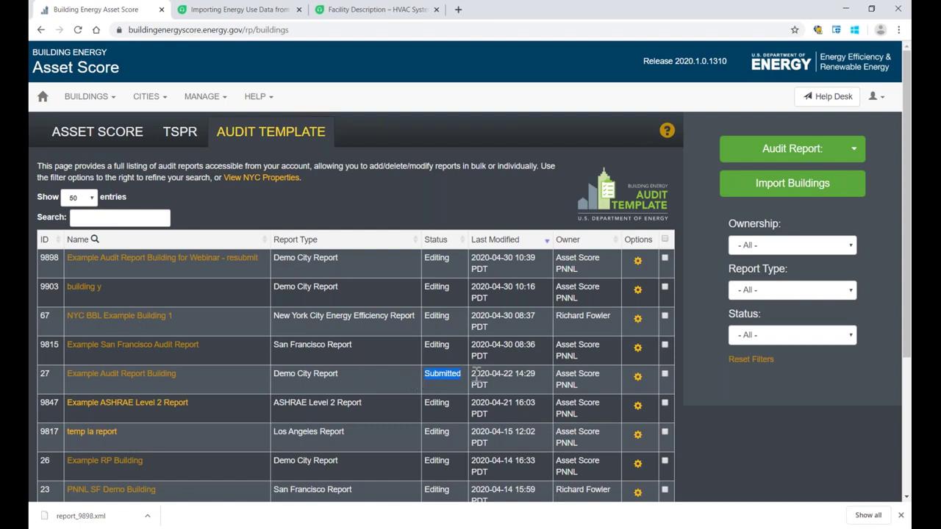
drag(474, 376, 492, 374)
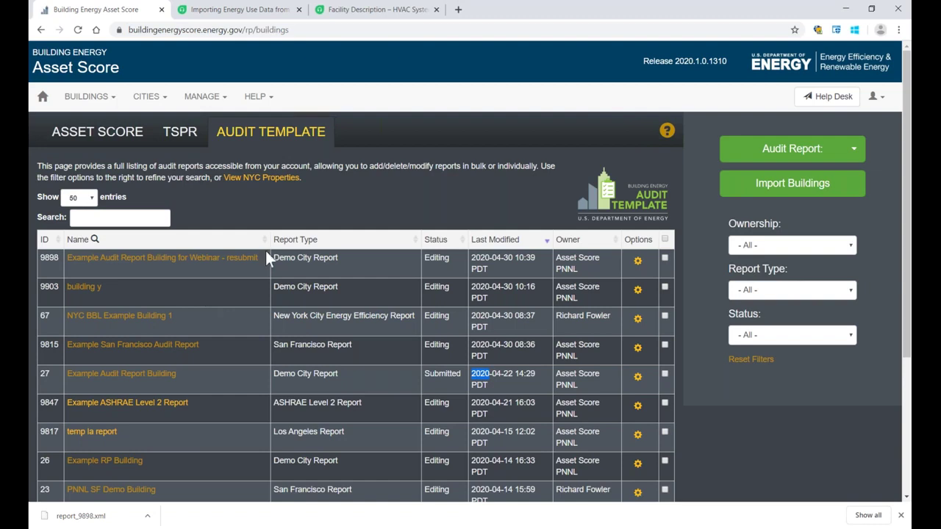
click(335, 211)
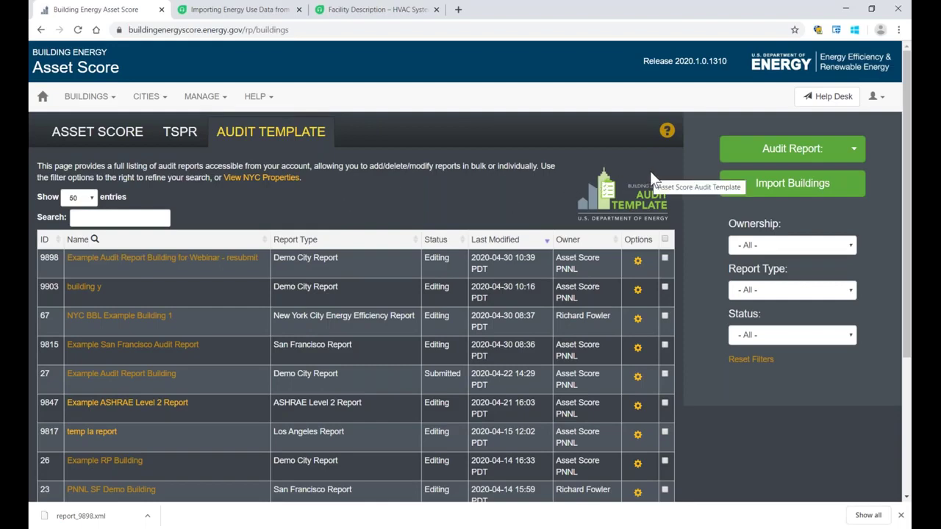
Import the BuildingSync XML file report_9898.xml from Downloads and return to the Audit Template building list.
click(748, 191)
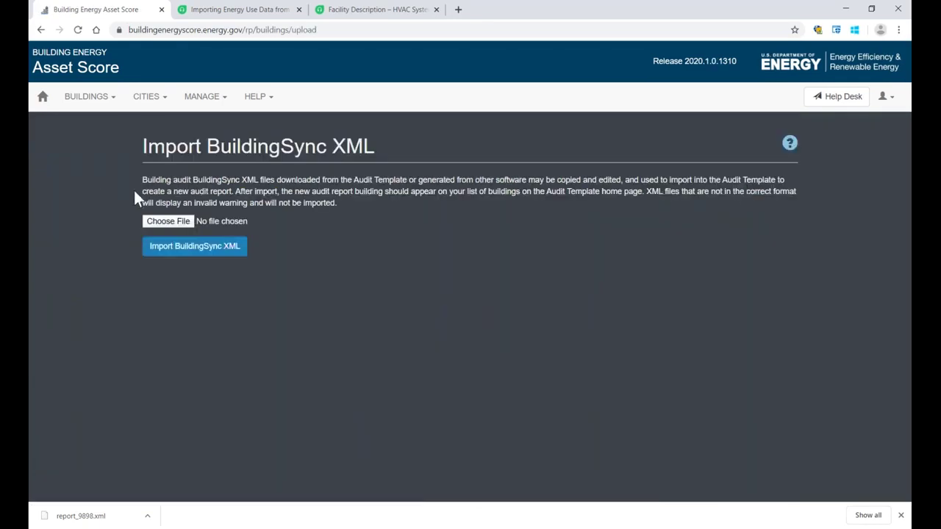
click(167, 220)
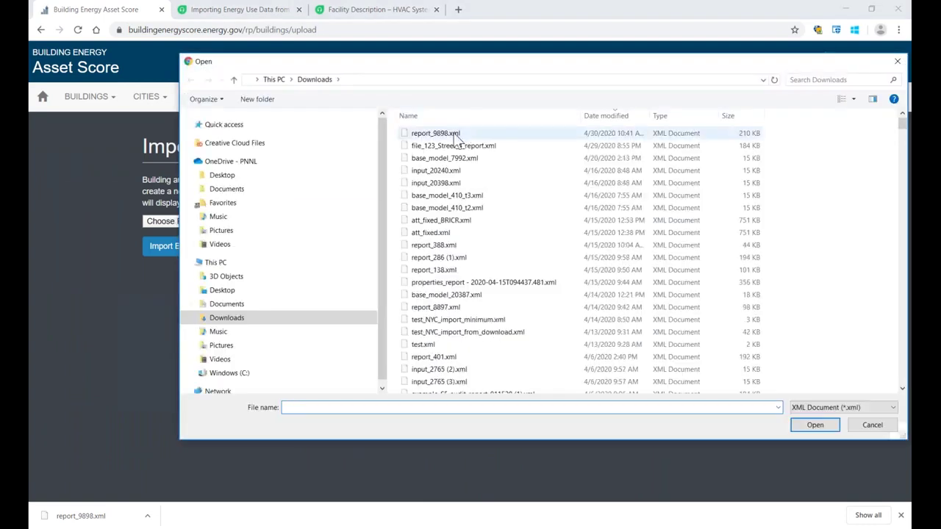
click(455, 135)
click(812, 425)
click(179, 250)
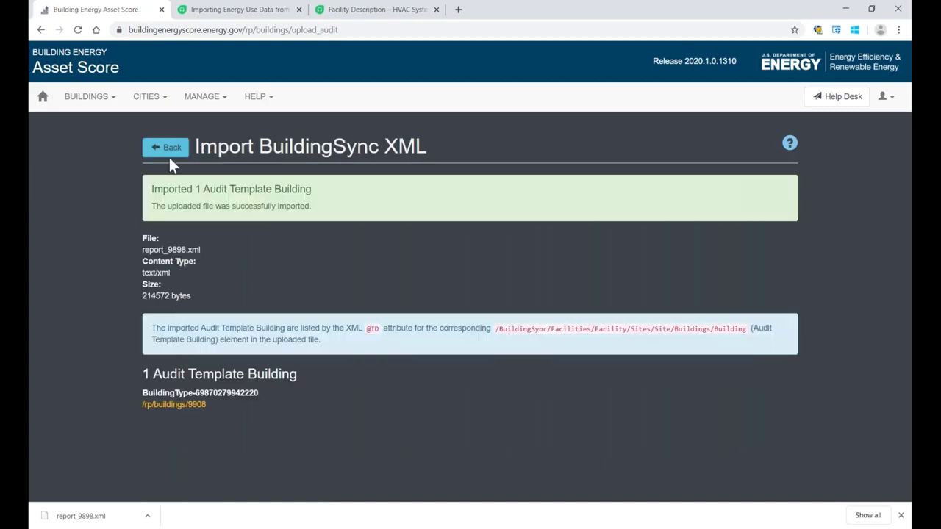
click(90, 98)
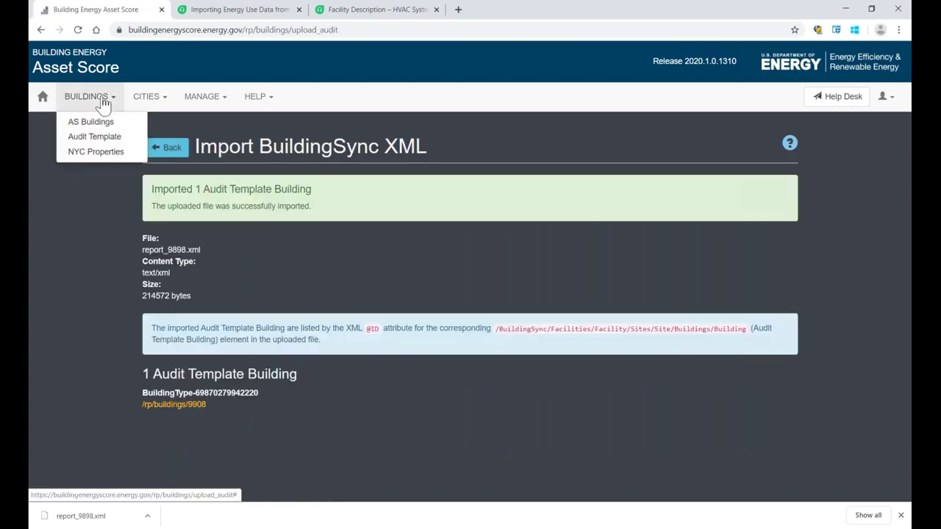
click(44, 99)
click(168, 148)
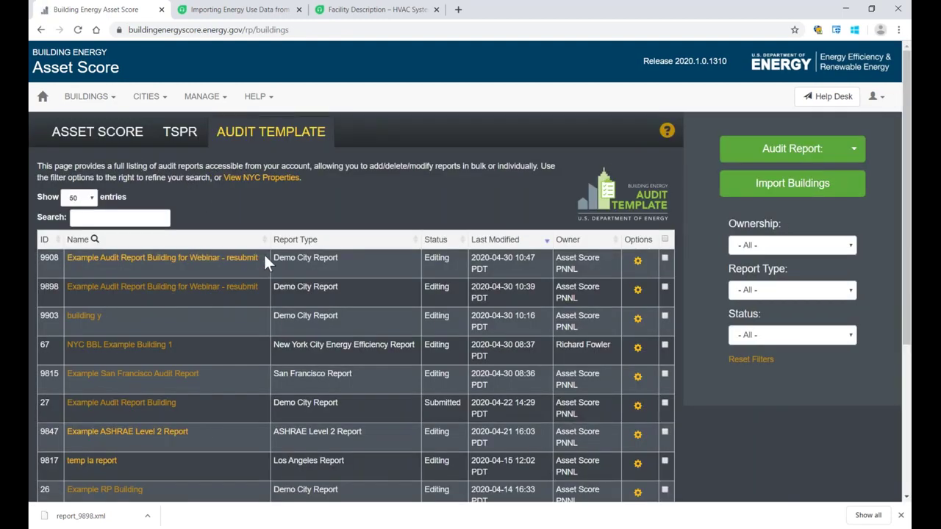
Examine the newly imported building's entry in the Audit Template list and the actions available for it.
drag(265, 256, 67, 259)
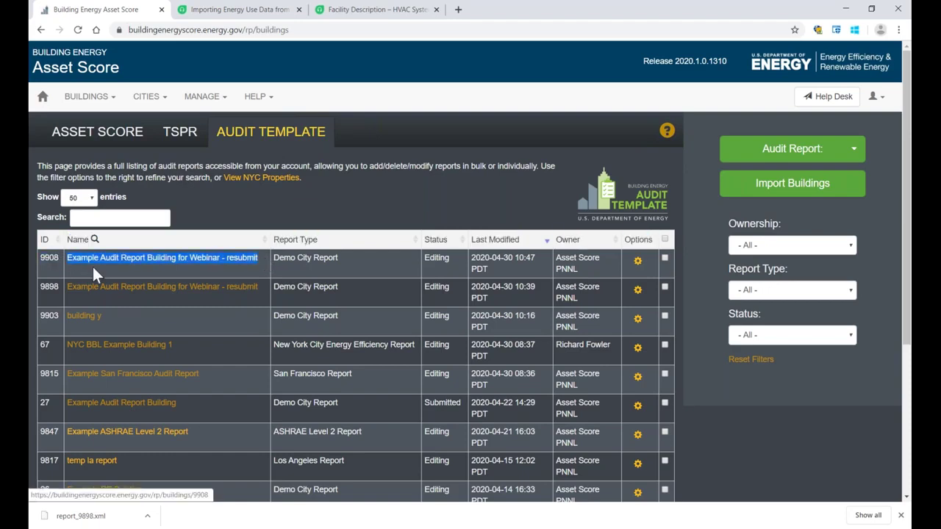
click(245, 252)
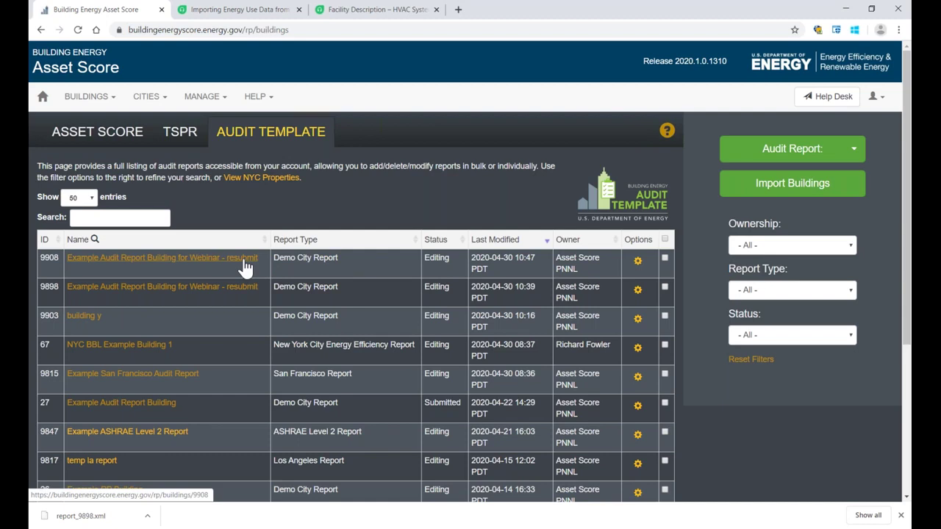
scroll(310, 196, down, 1)
scroll(311, 201, down, 2)
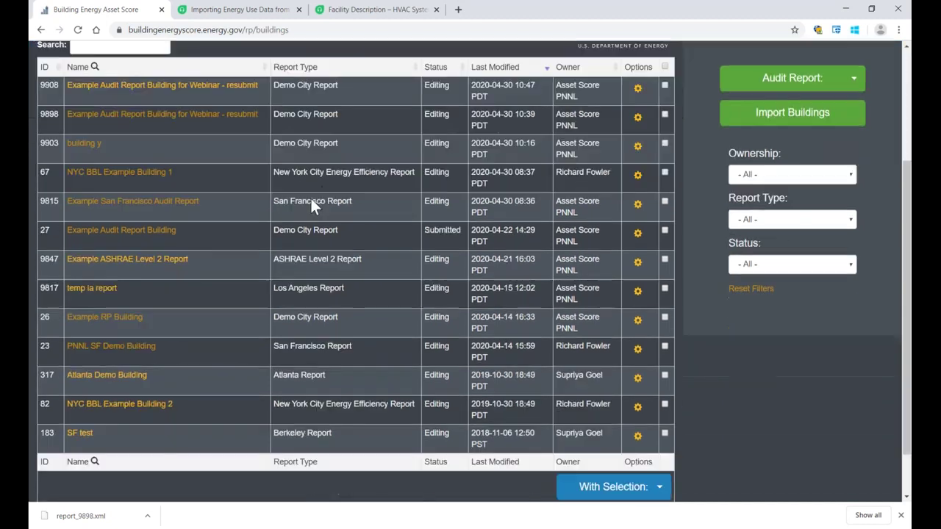
scroll(311, 201, up, 1)
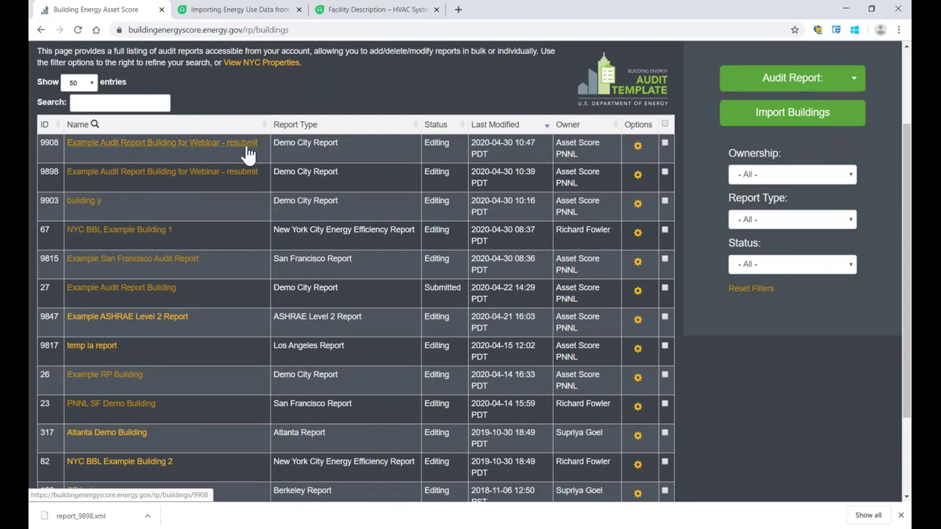
click(639, 149)
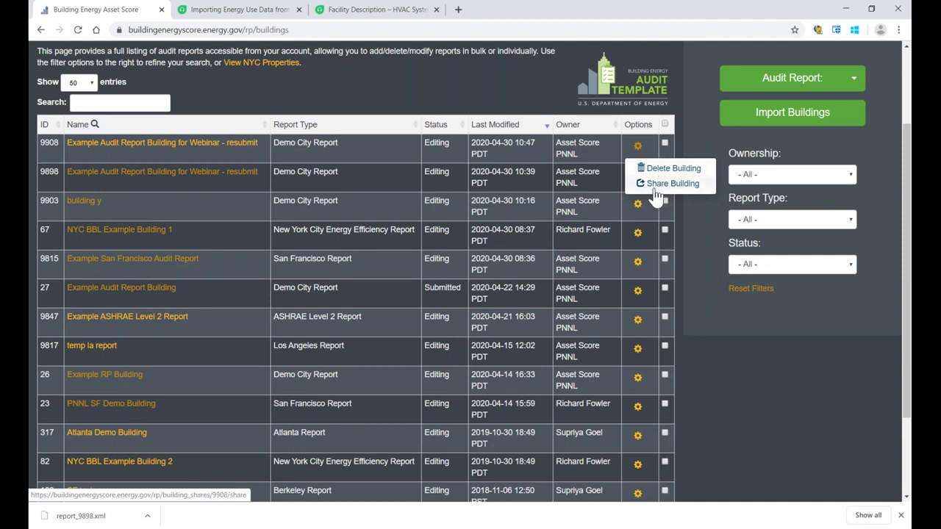
click(765, 364)
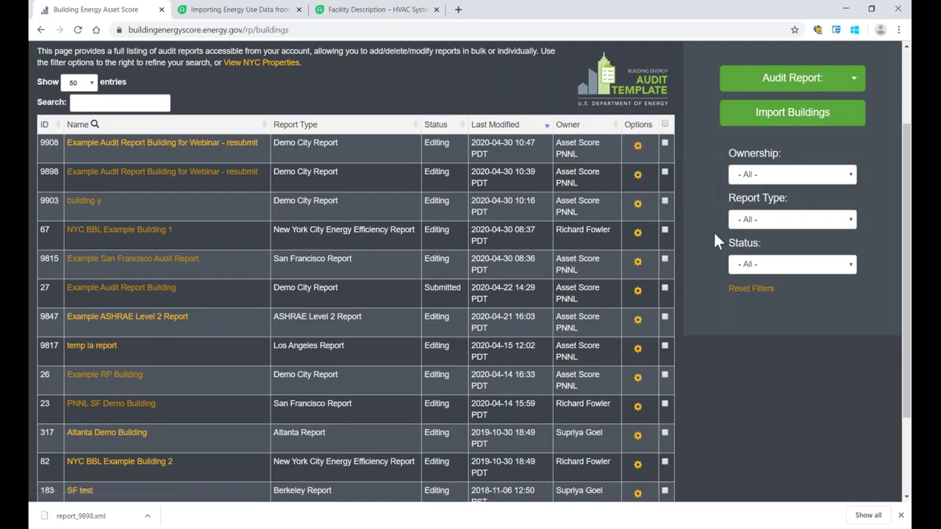
Select both "Example Audit Report Building for Webinar - resubmit" buildings and examine the bulk actions available for the selection.
click(664, 144)
click(664, 172)
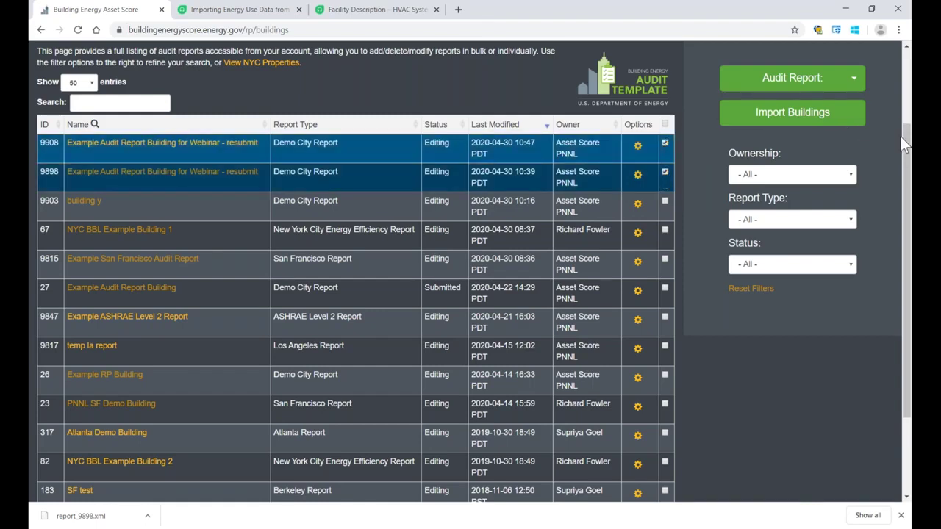
drag(904, 145, 890, 294)
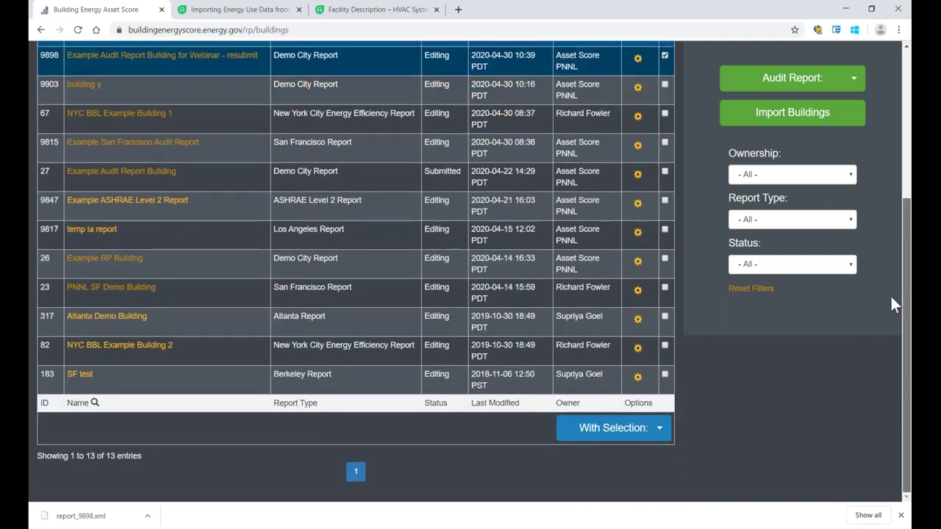
click(664, 439)
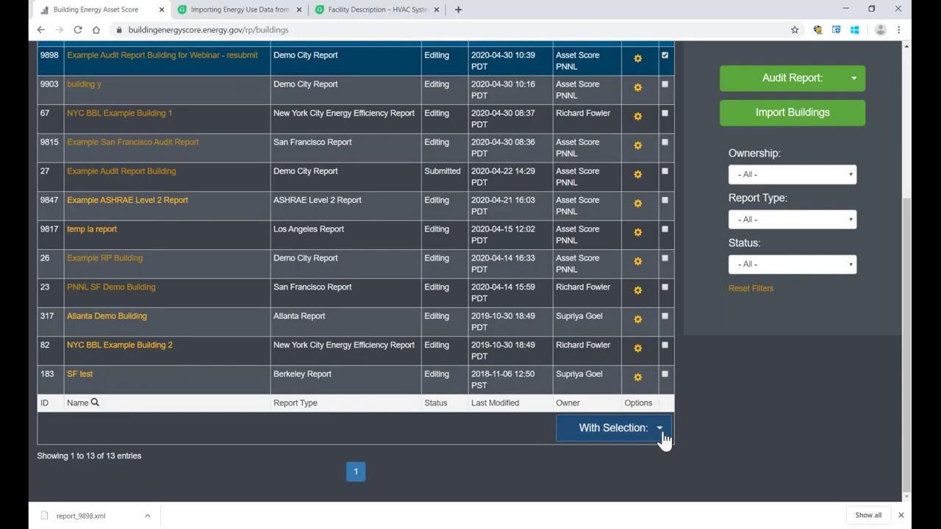
scroll(702, 400, down, 1)
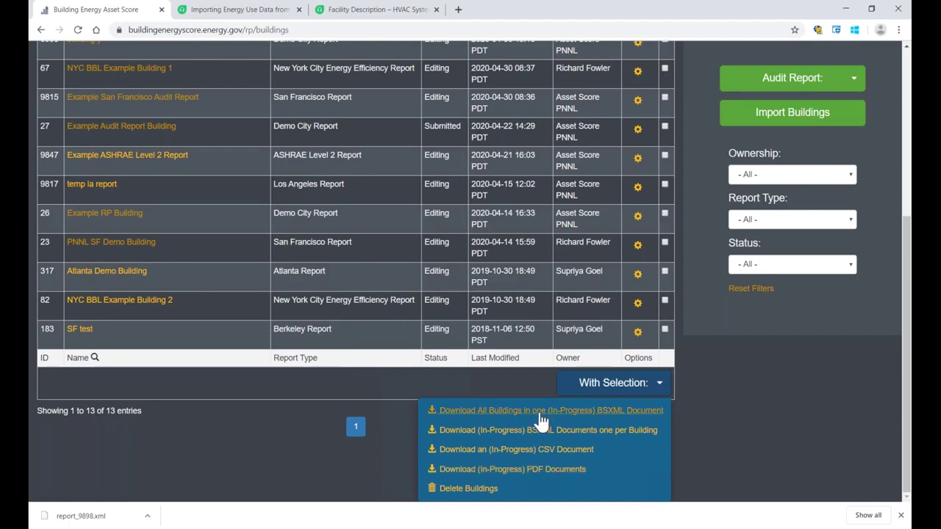
click(728, 440)
scroll(845, 419, up, 1)
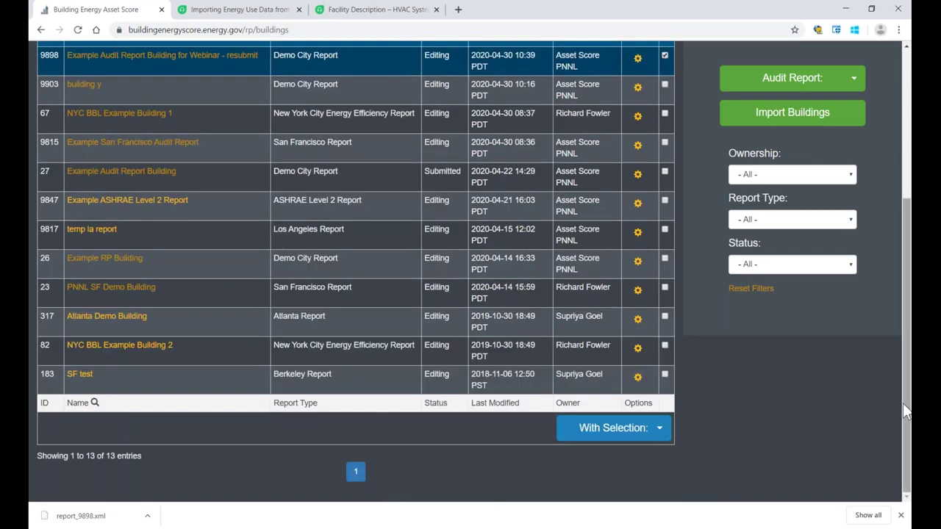
scroll(888, 311, up, 4)
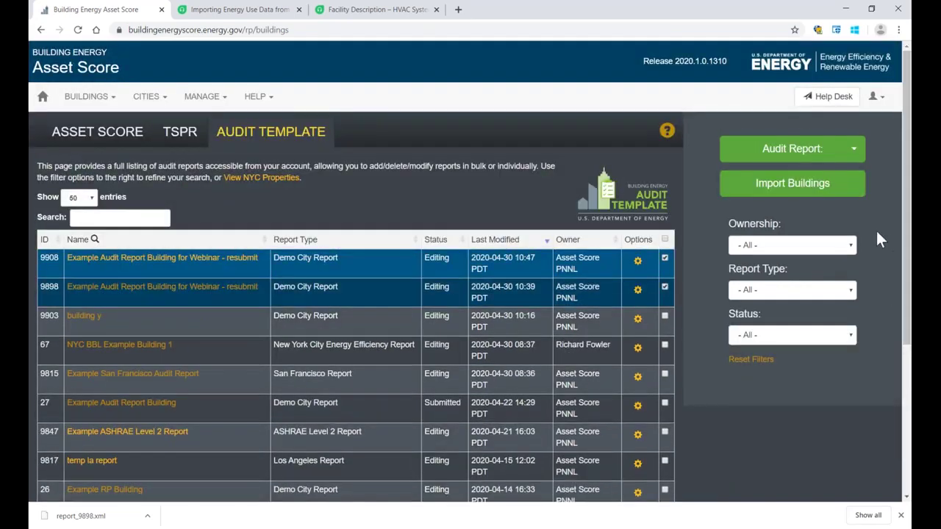